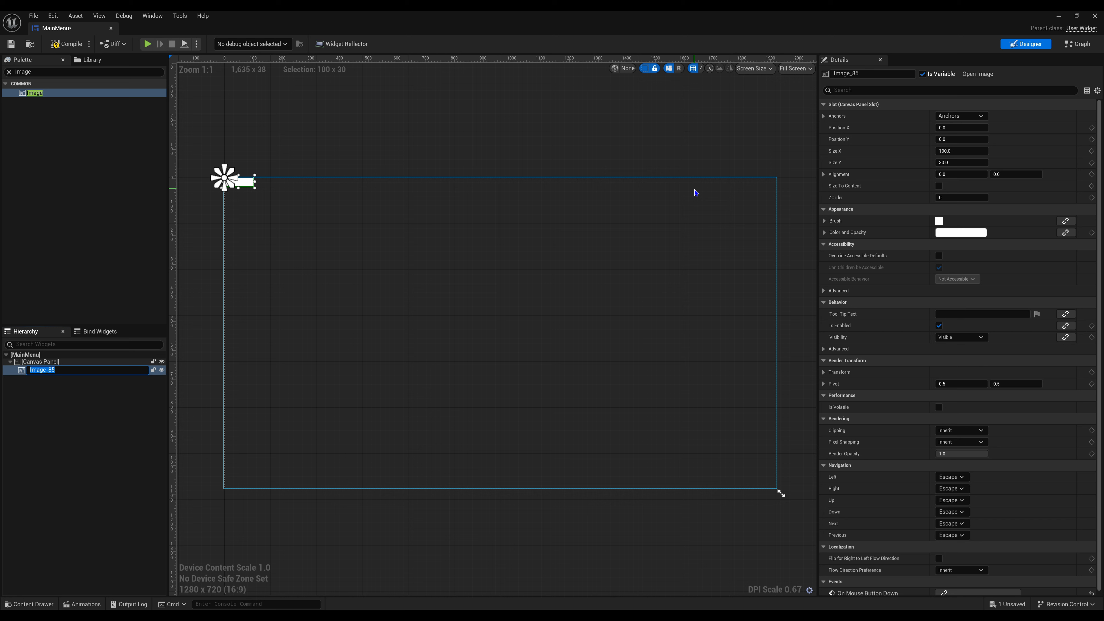
- Rename the new image widget to BG
key(BackSpace)
text(BG)
click(87, 443)
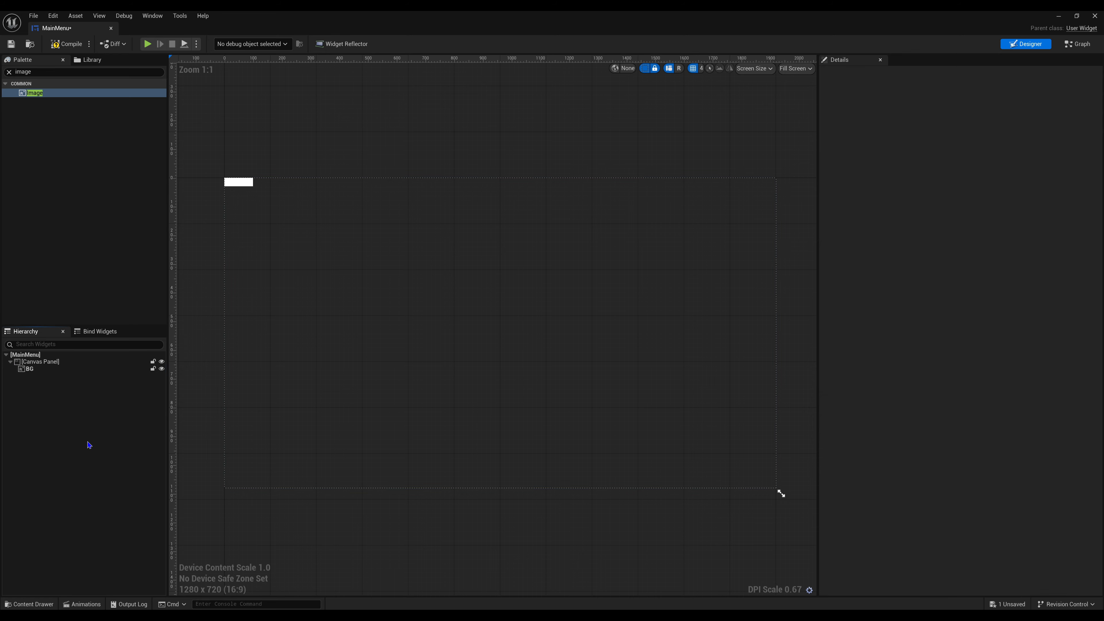
- Anchor the BG image to stretch across the whole canvas and set its right and bottom offsets to 0
click(41, 369)
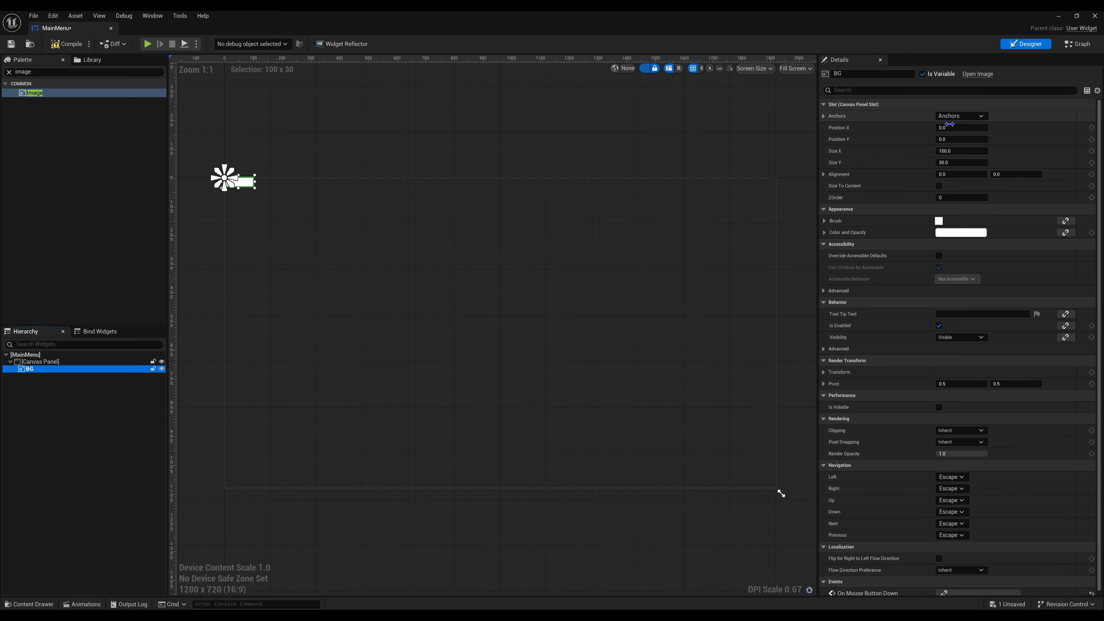
click(954, 116)
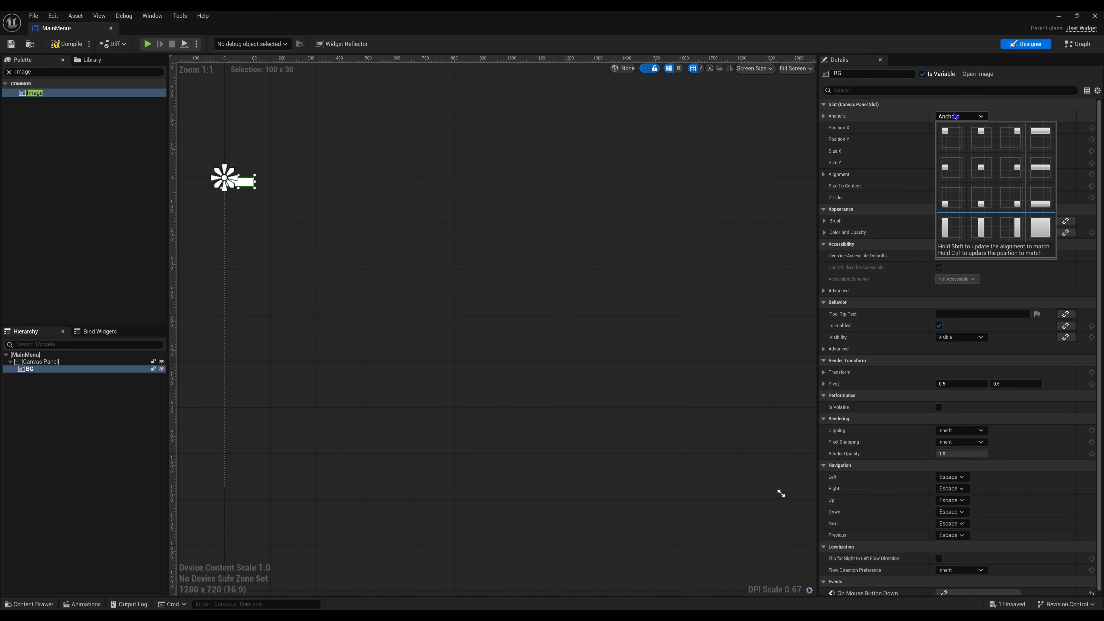
click(1047, 232)
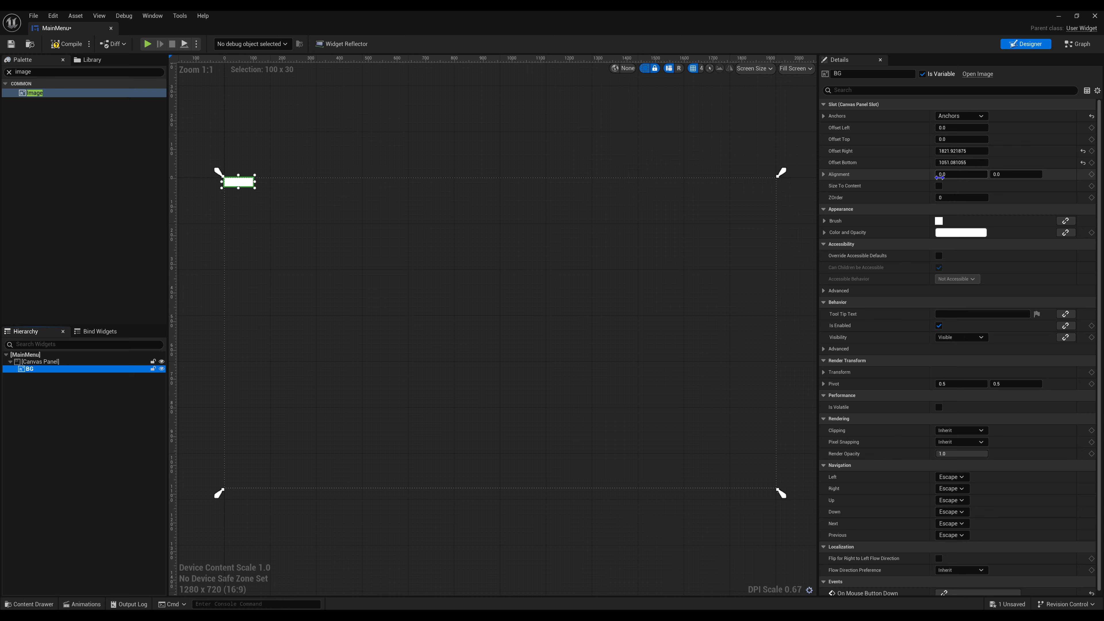
click(958, 150)
text(0)
key(Return)
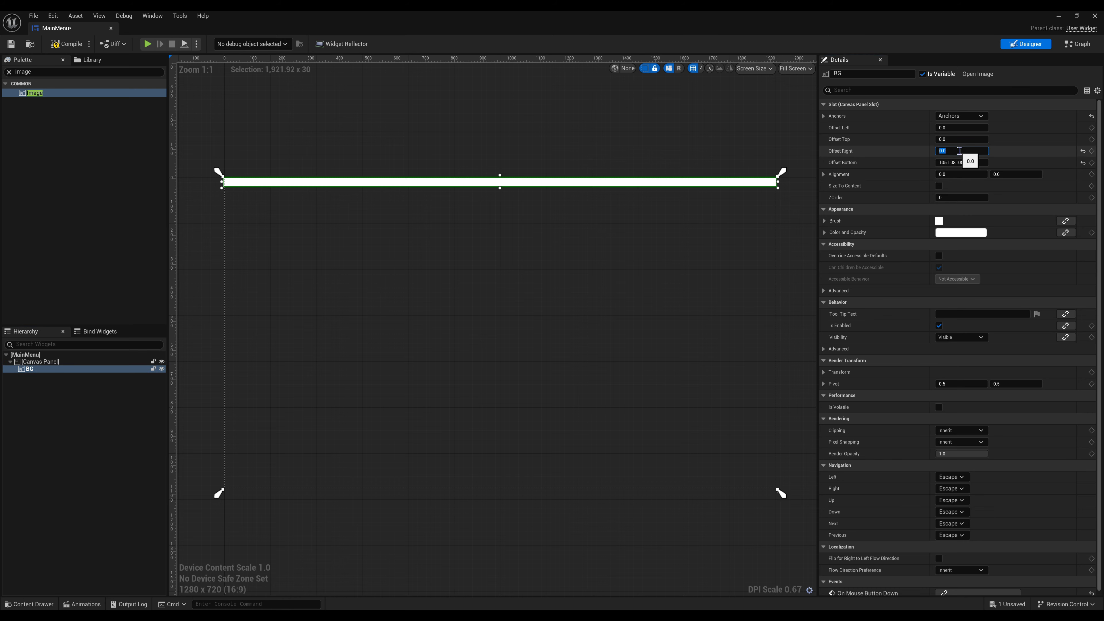
click(963, 162)
text(0)
key(Return)
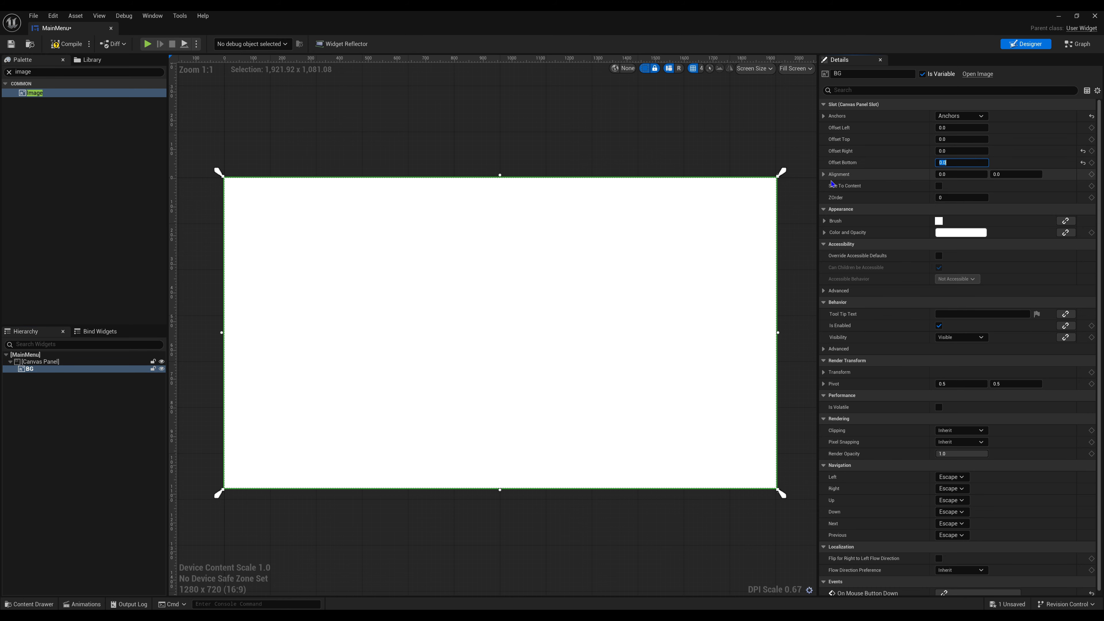
click(686, 135)
click(675, 217)
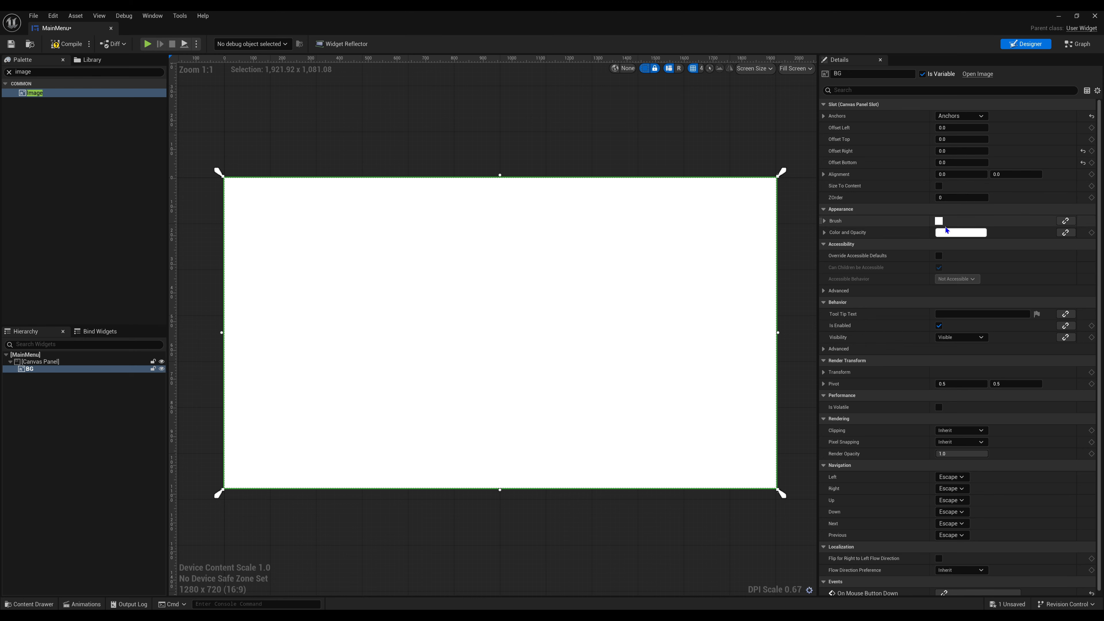
click(827, 221)
click(828, 222)
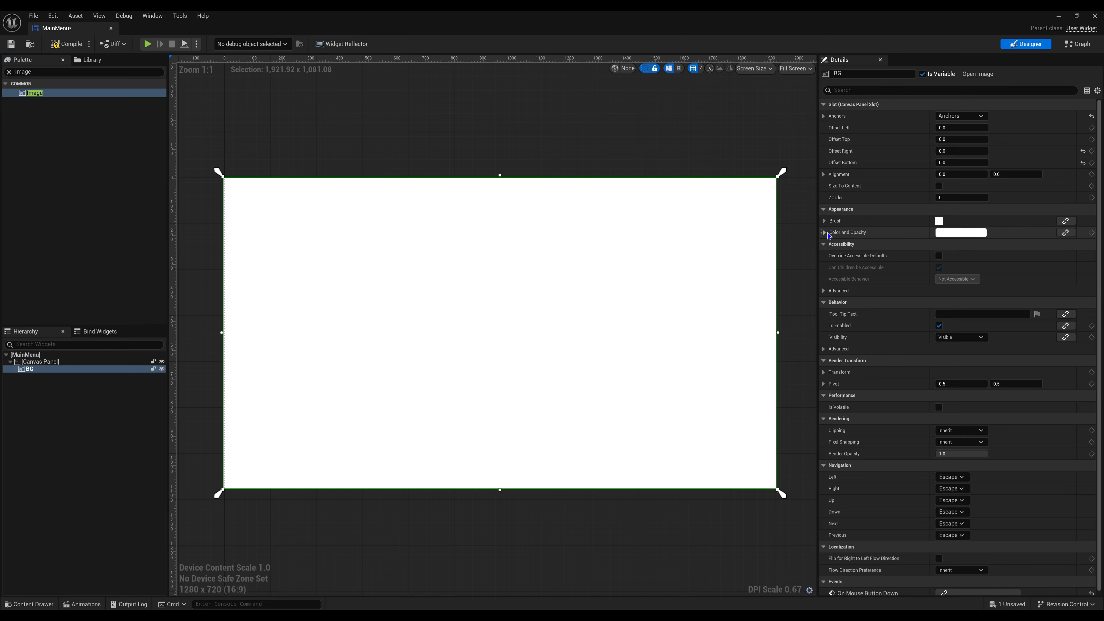
click(824, 233)
click(946, 233)
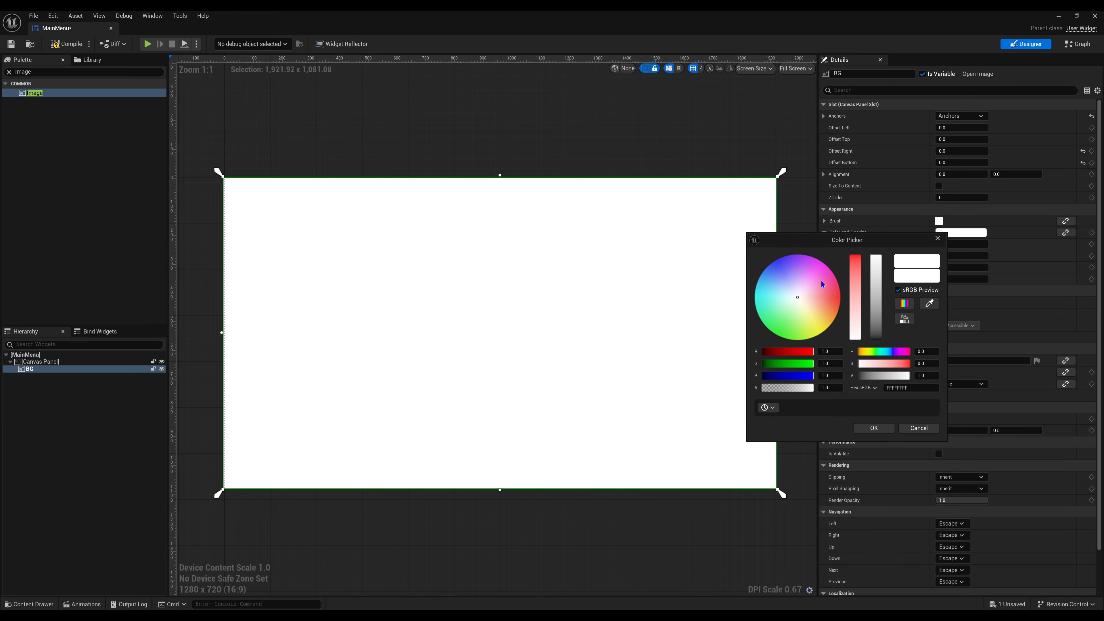
mouse_move(824, 282)
mouse_down()
mouse_move(832, 279)
mouse_move(807, 296)
mouse_up()
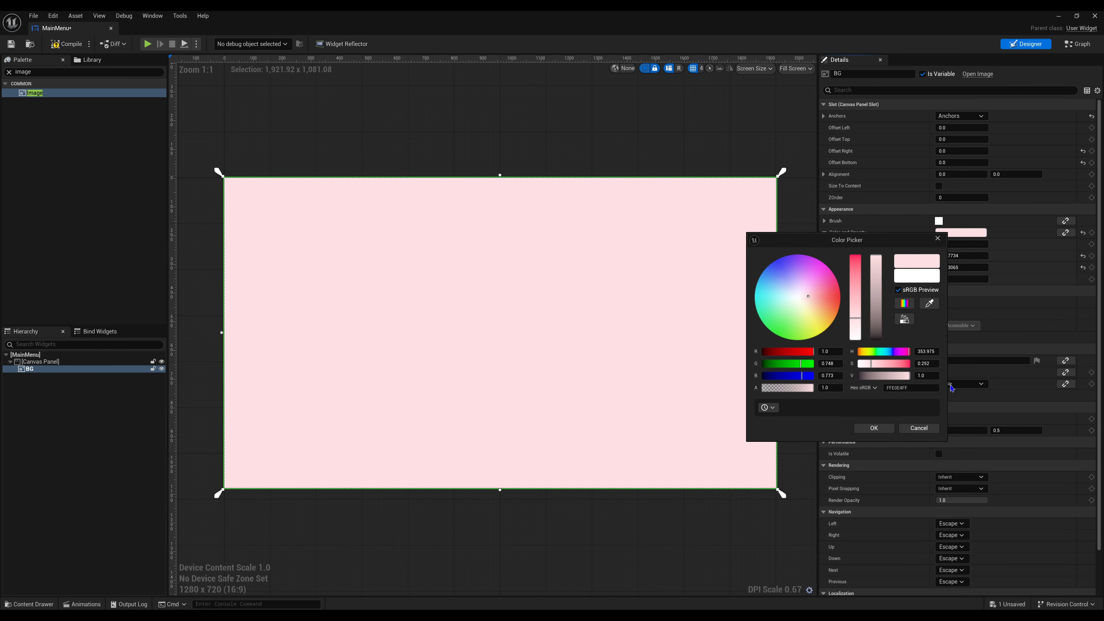
click(918, 428)
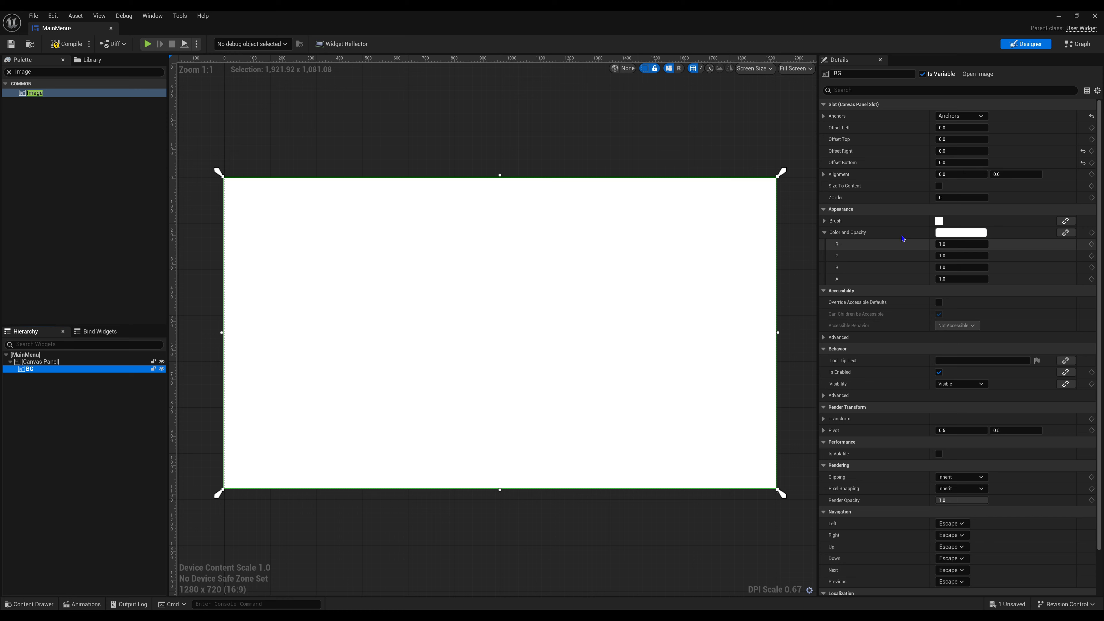
click(823, 221)
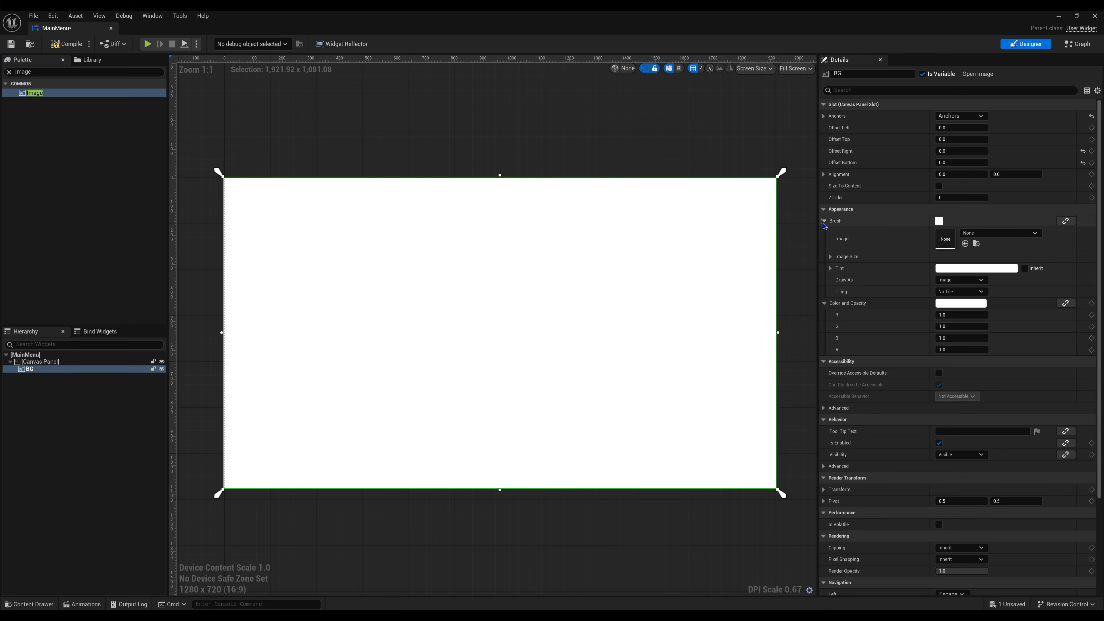
click(984, 237)
click(845, 310)
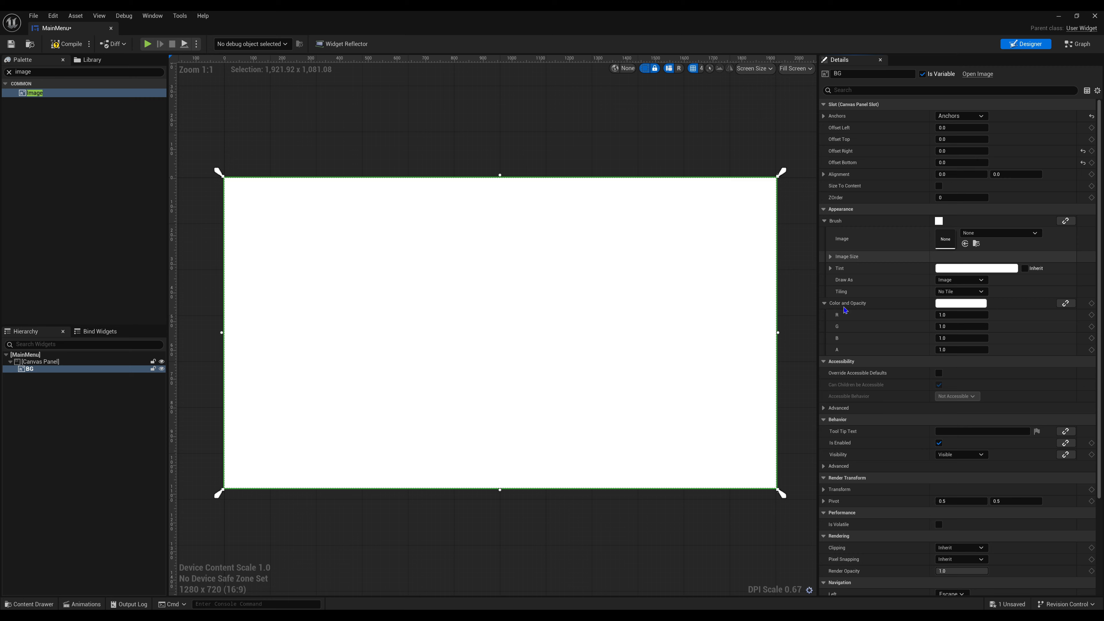
click(29, 604)
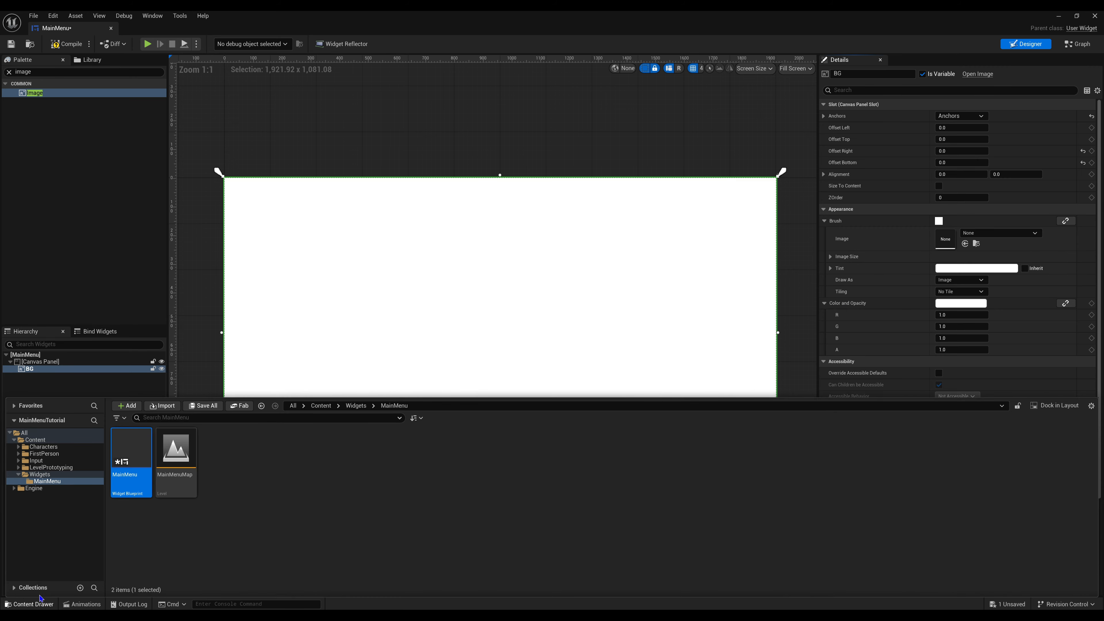
click(245, 471)
right_click(245, 472)
click(176, 573)
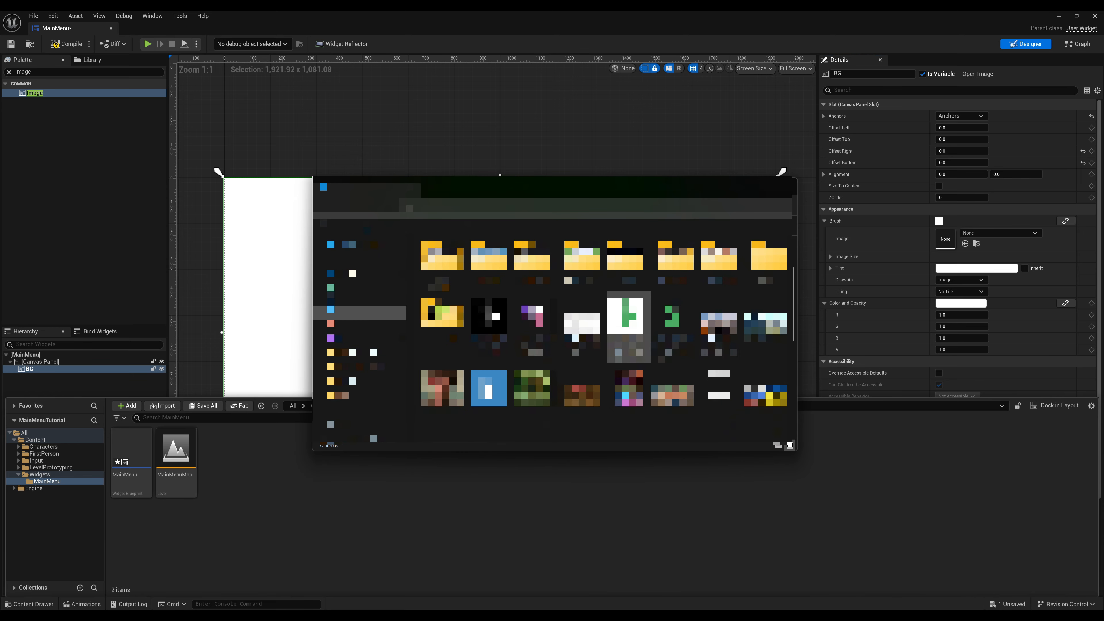
scroll(629, 330, down, 3)
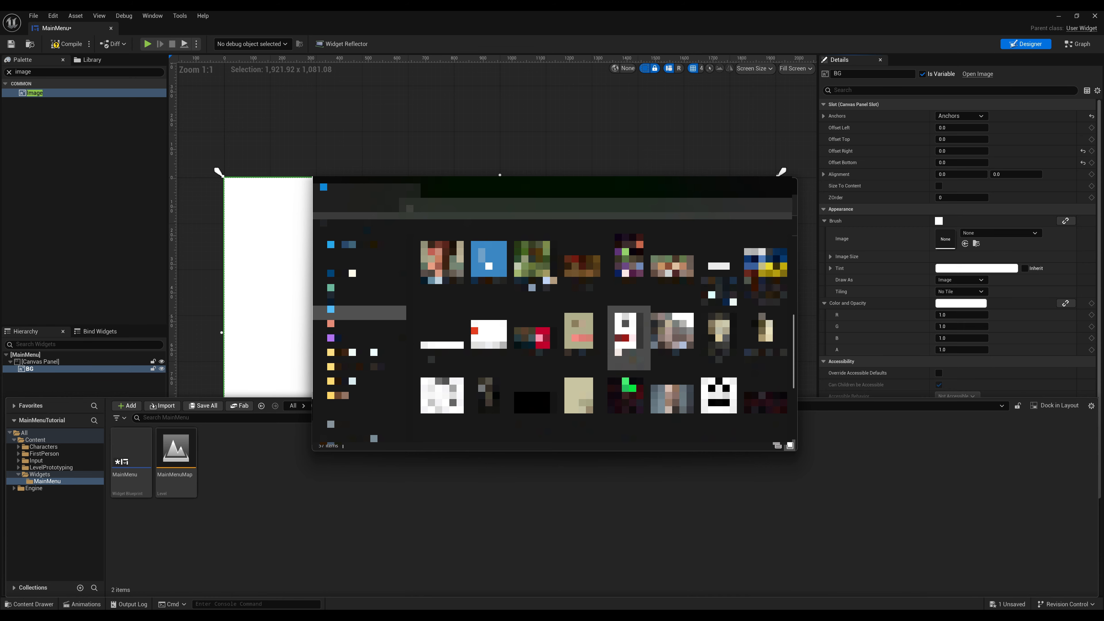
scroll(629, 337, down, 3)
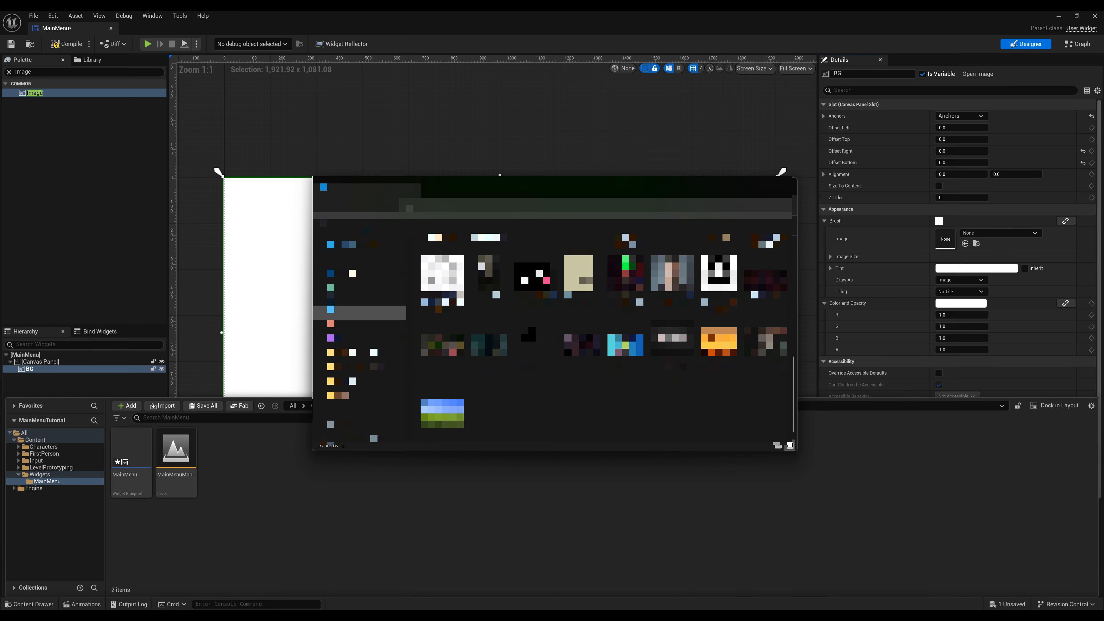
drag(715, 361, 403, 491)
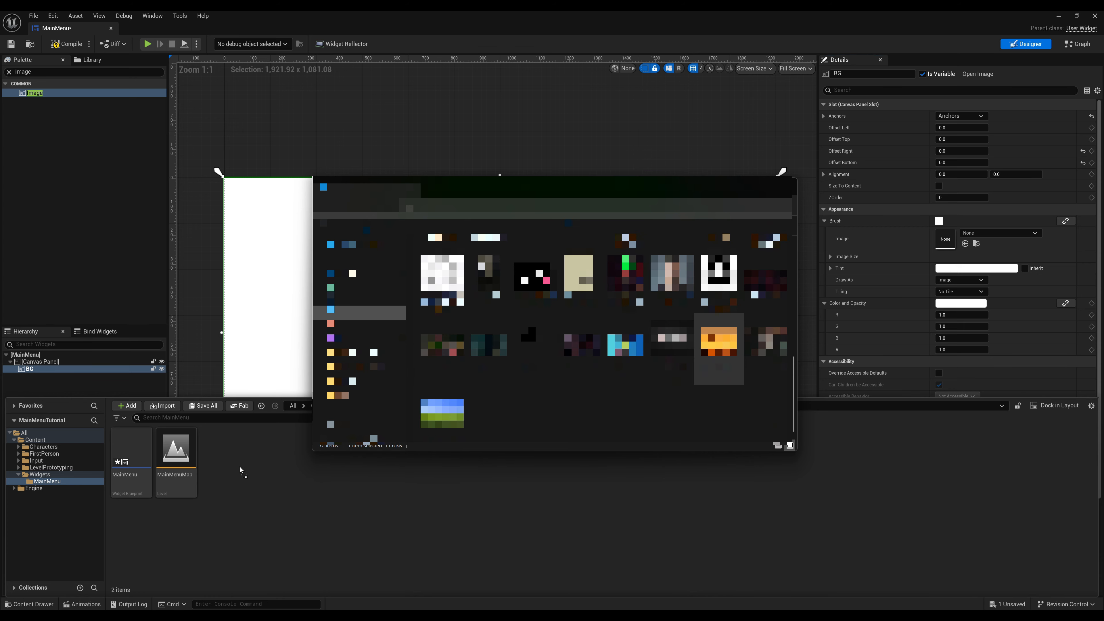
drag(241, 471, 242, 471)
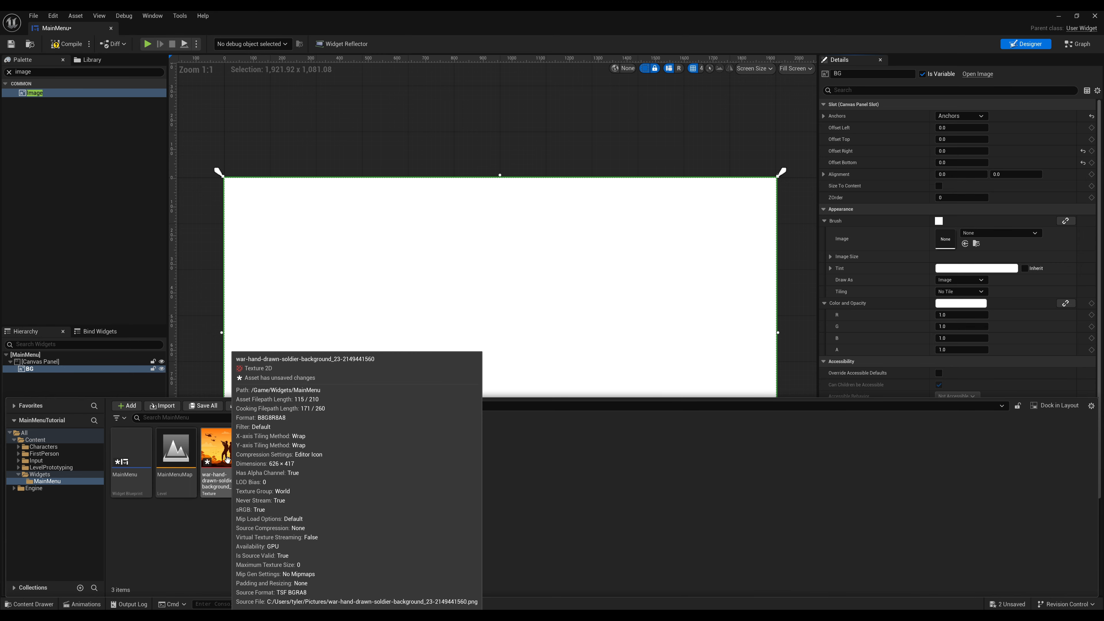
- Assign the imported soldier background texture as the BG image's brush and save the widget
mouse_move(227, 460)
mouse_down()
mouse_move(865, 417)
mouse_move(938, 240)
mouse_up()
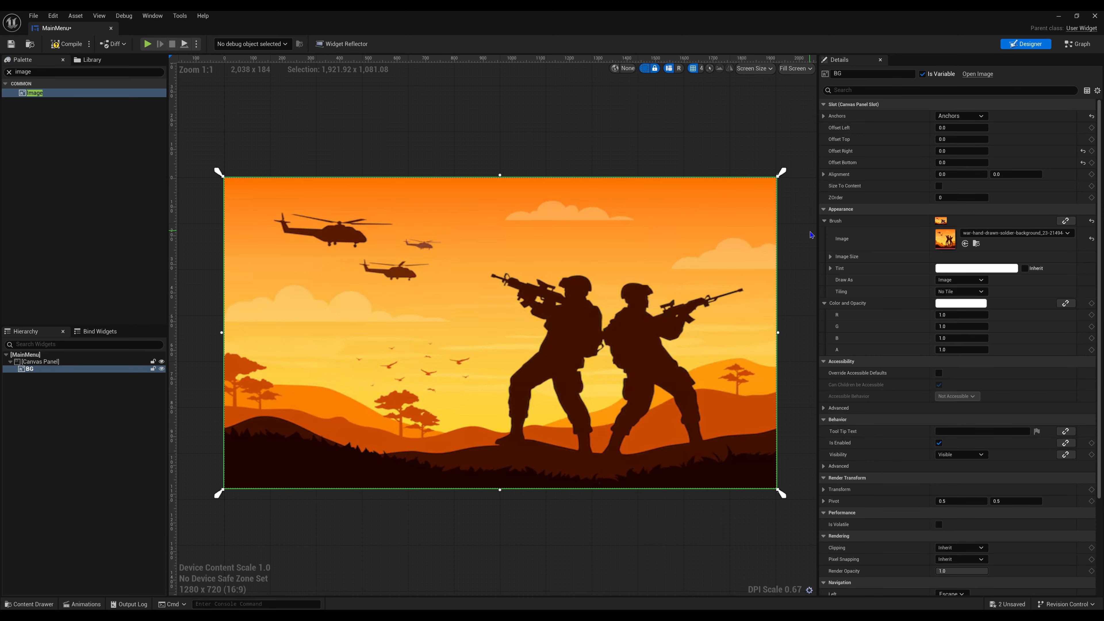
click(566, 106)
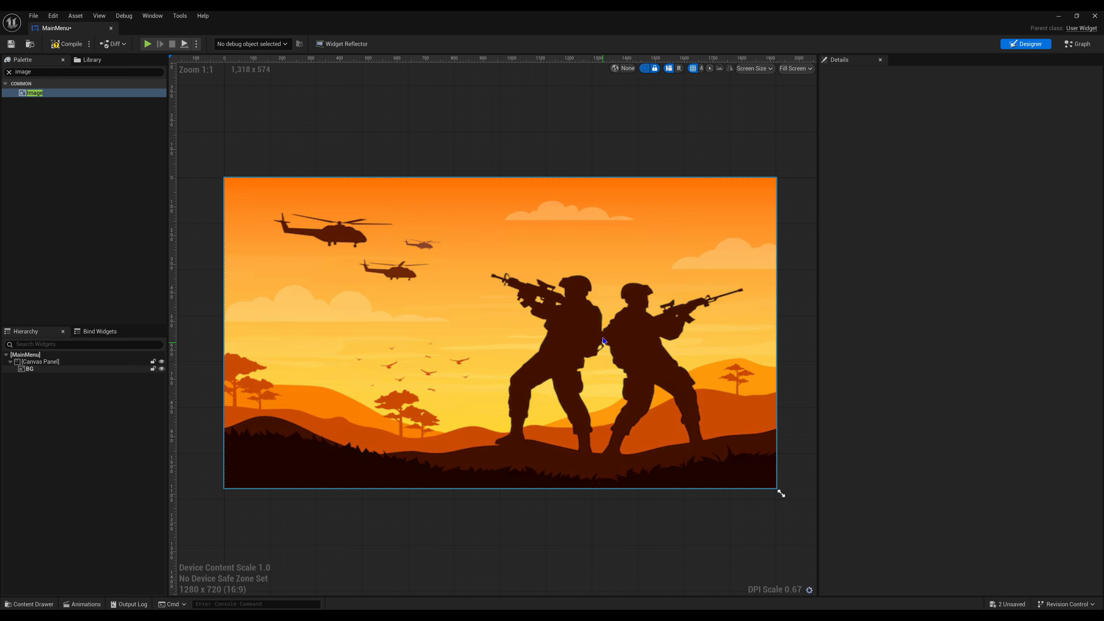
key(ctrl+s)
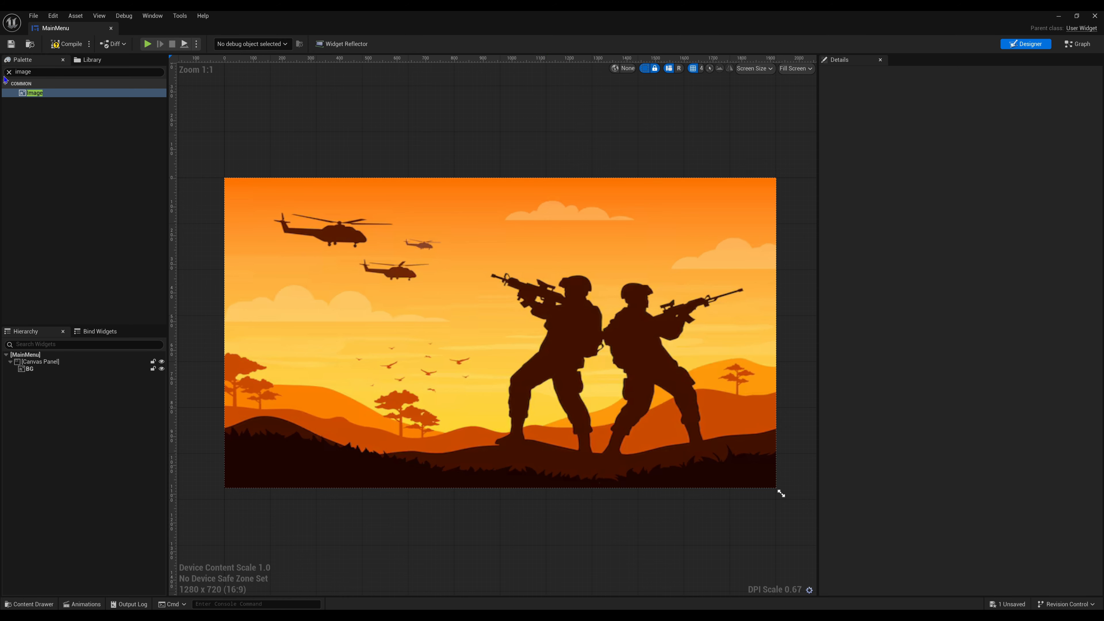
- Find the common Button widget in the palette and add it to the Canvas Panel below BG
click(9, 72)
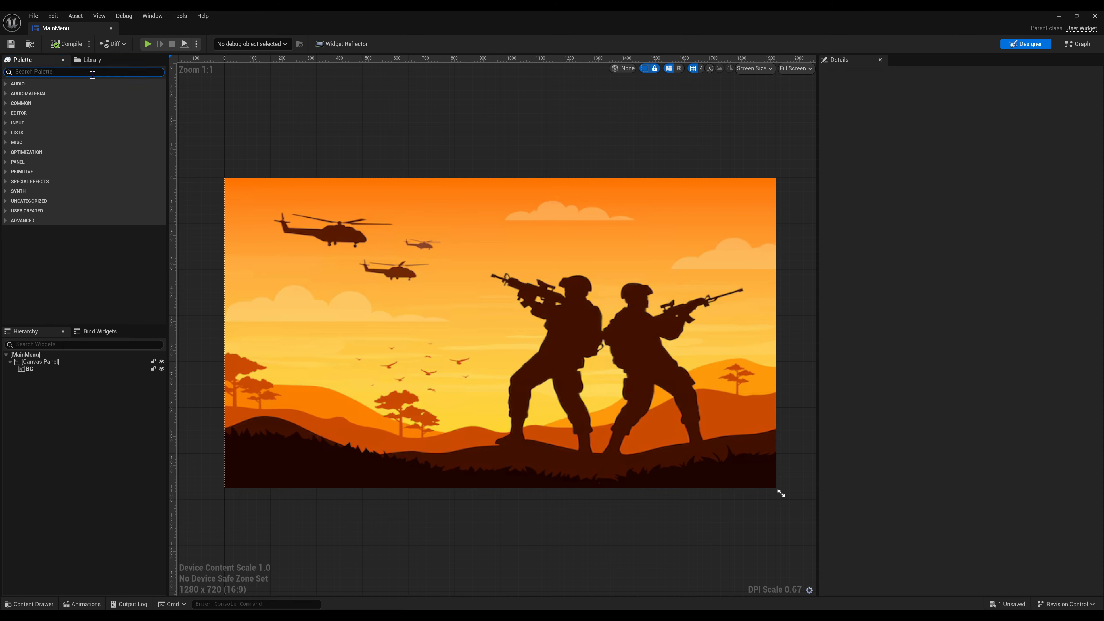
text(st)
key(BackSpace)
text(button)
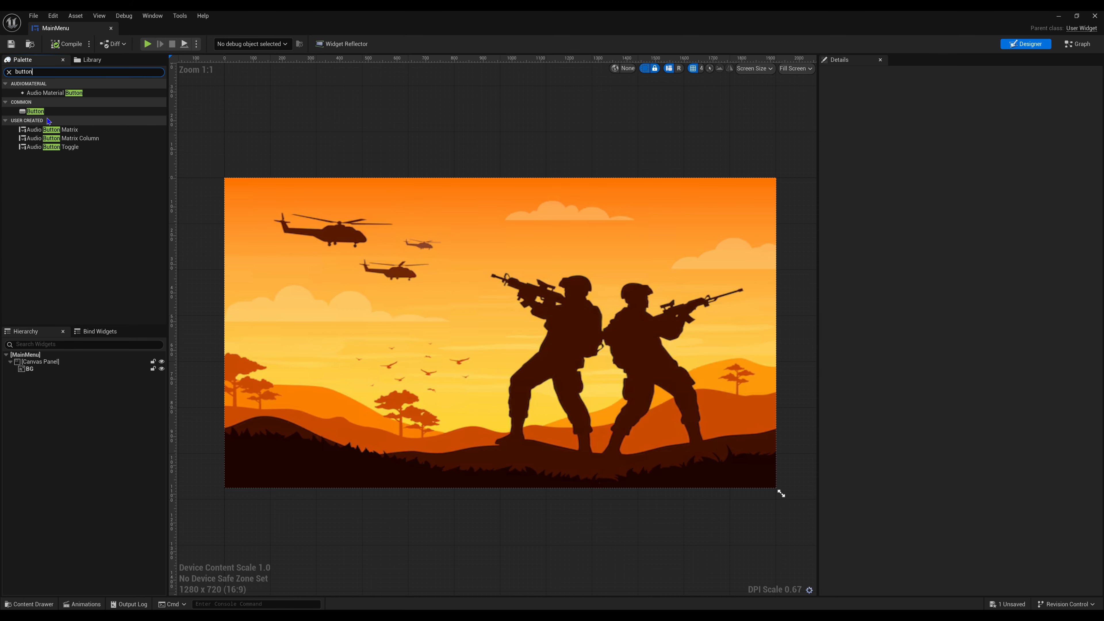
drag(35, 111, 44, 374)
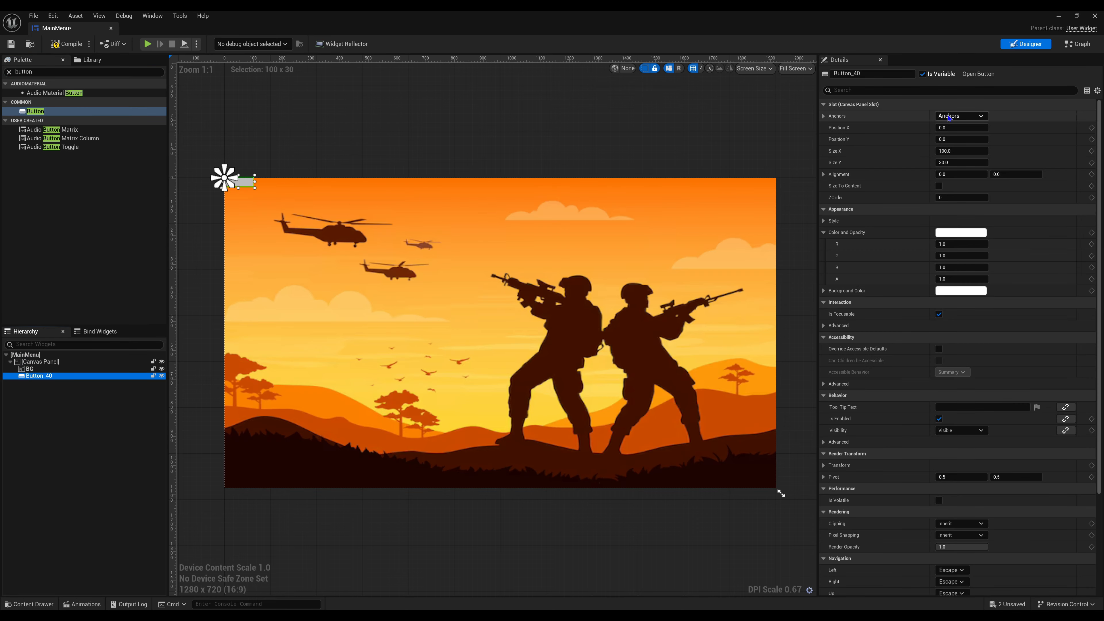
- Try the left-edge vertical stretch anchor on the new button and switch its anchor back to the top-left preset
click(949, 118)
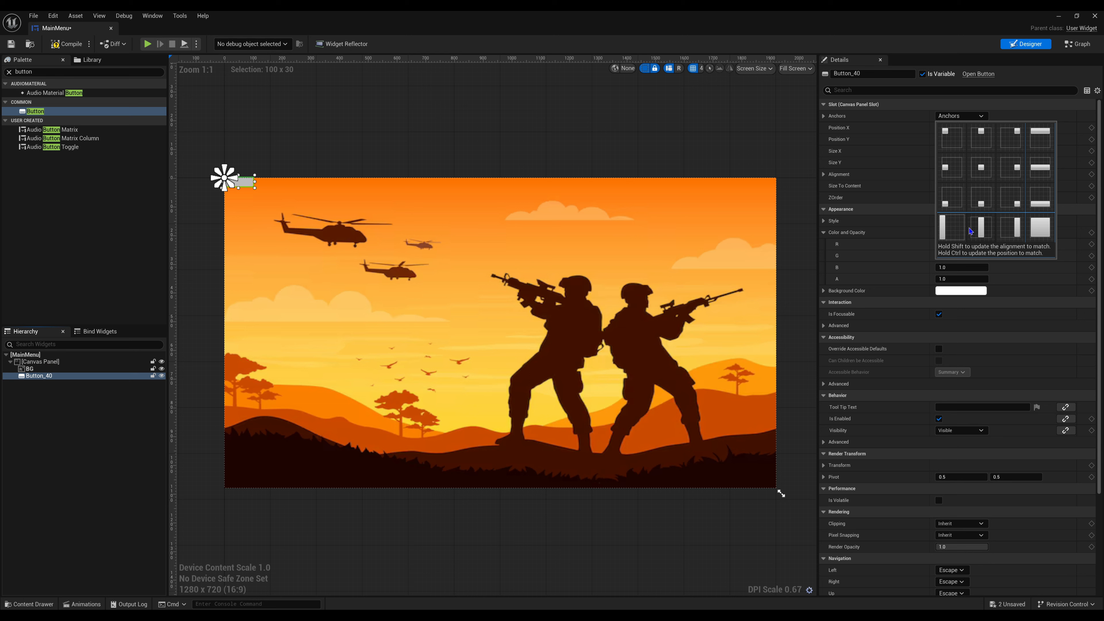
click(956, 229)
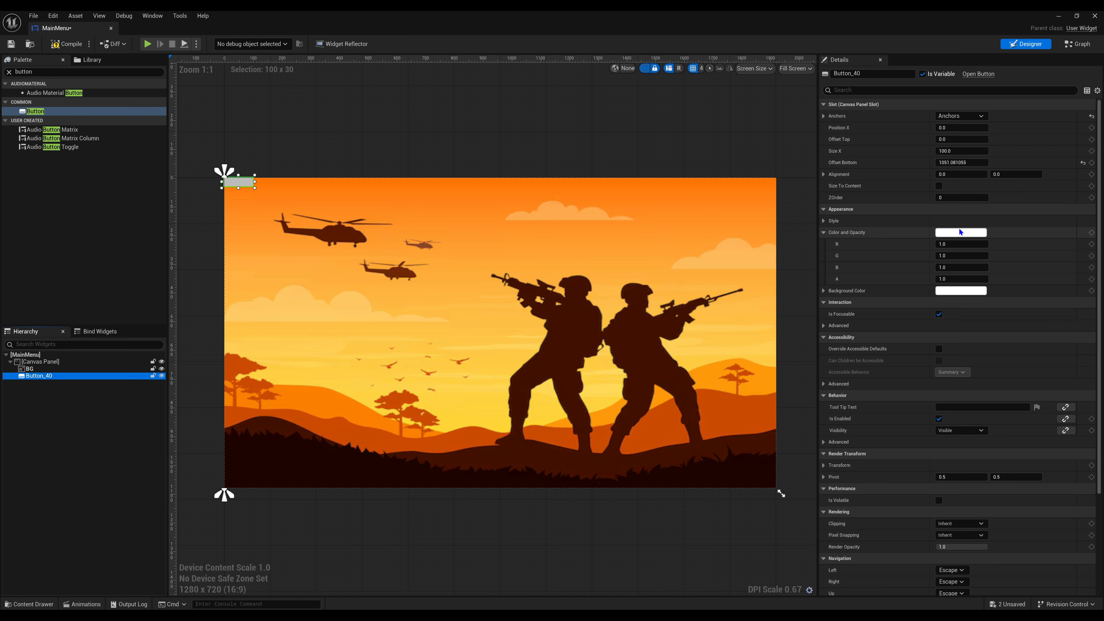
click(958, 116)
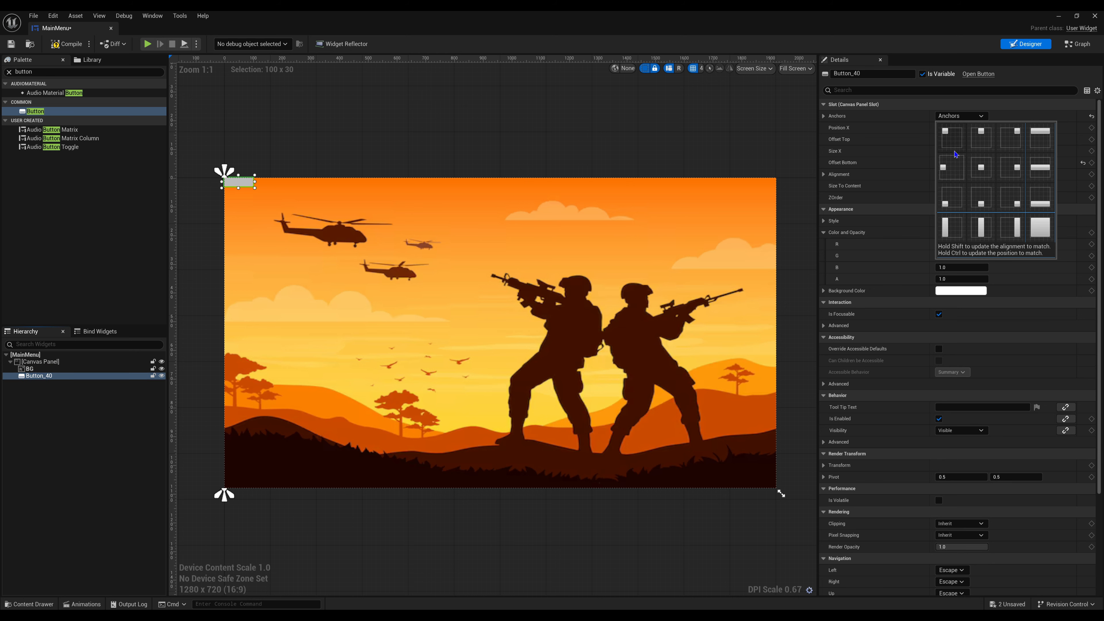
click(953, 141)
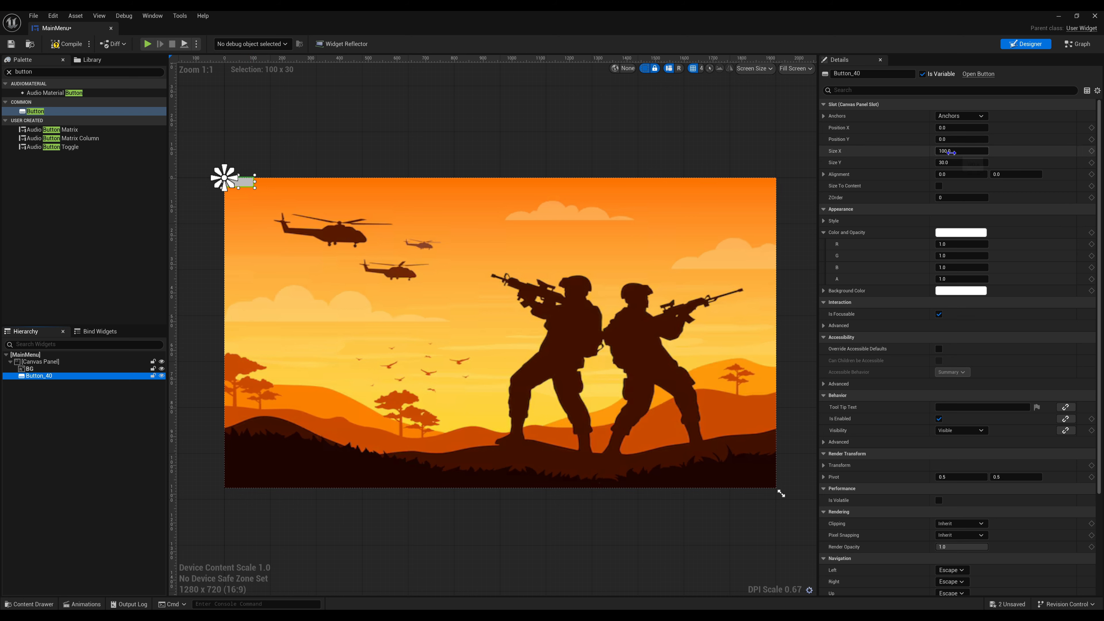
- Set the button's position X to 50 and resize it to about 318 by 76
click(939, 127)
text(50)
key(Return)
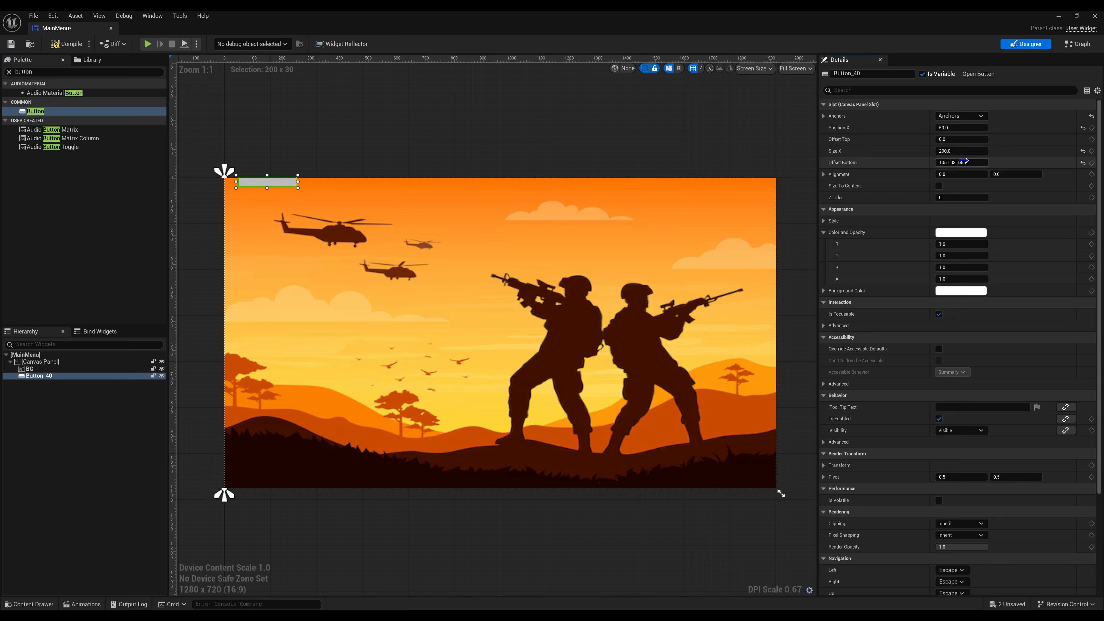
mouse_move(963, 161)
mouse_down()
mouse_move(946, 160)
mouse_move(967, 161)
mouse_up()
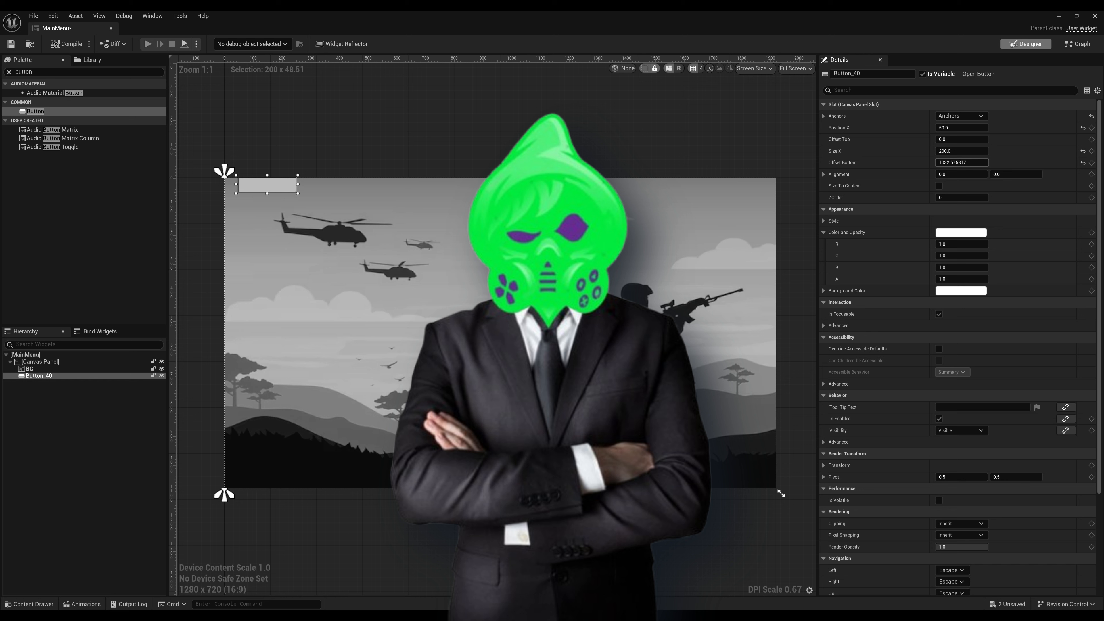
click(565, 370)
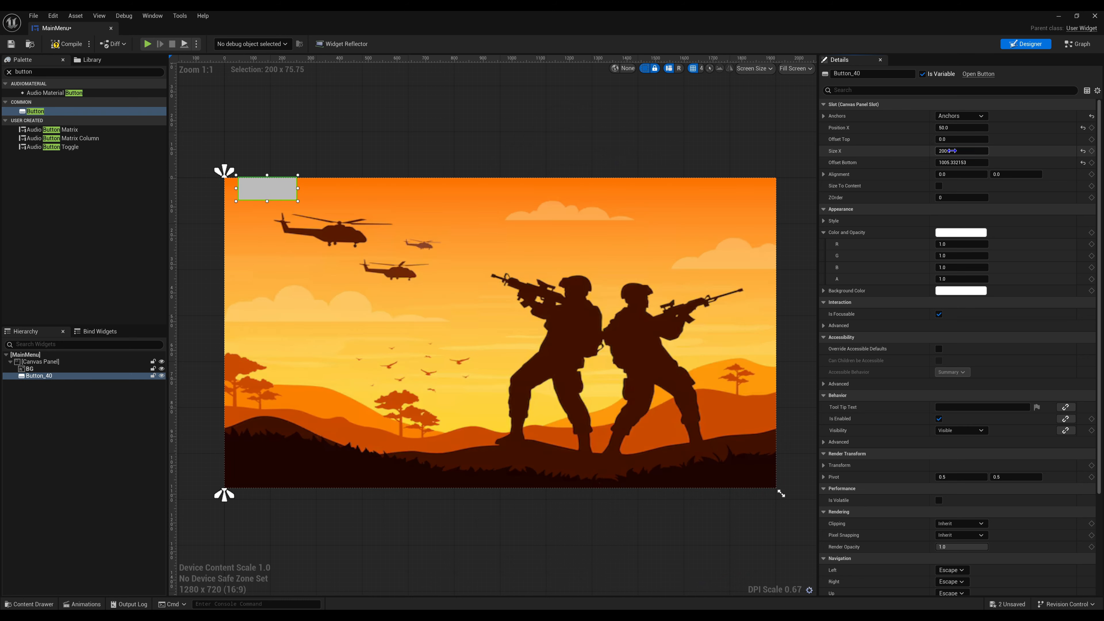
drag(951, 150, 1002, 150)
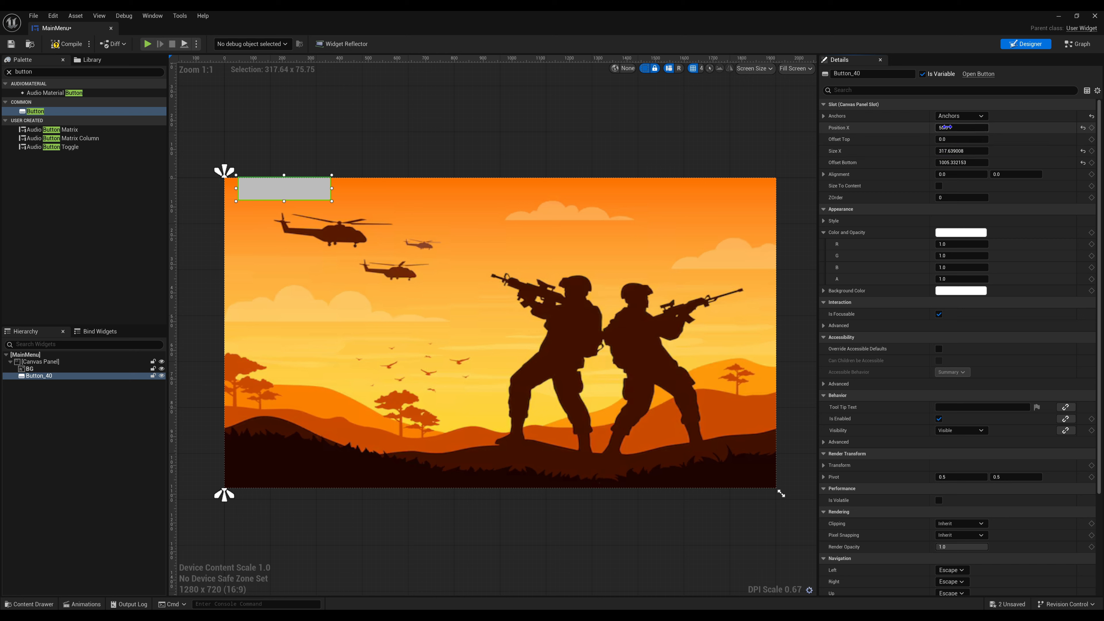
- Move the button down and inward on the canvas to about X 115, Y 104
drag(951, 139, 958, 139)
drag(304, 191, 304, 221)
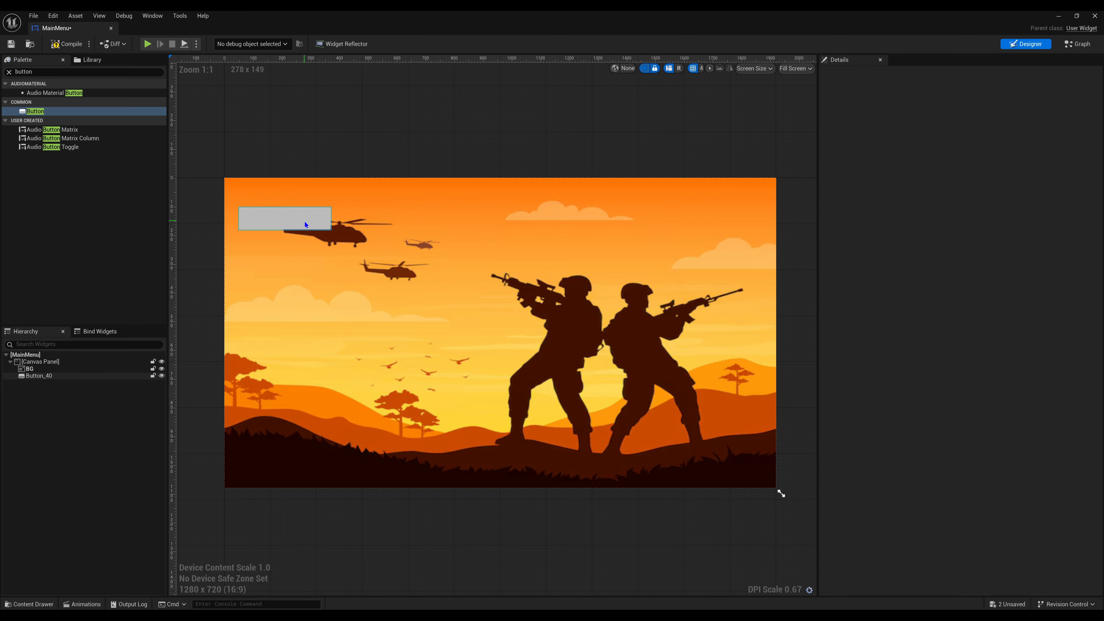
drag(953, 128, 980, 127)
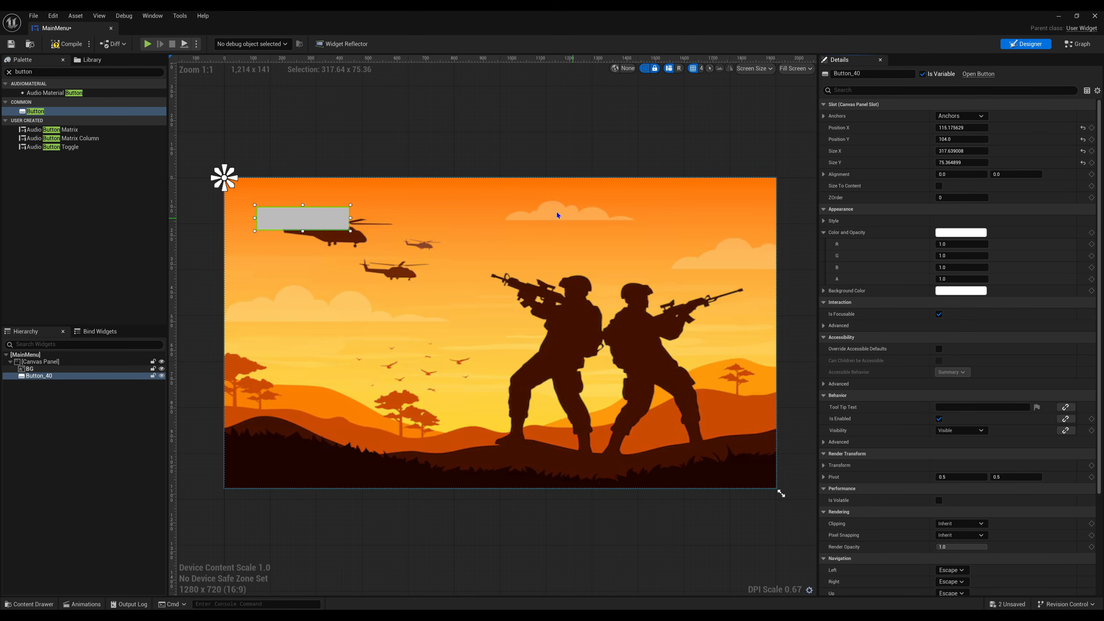
- Enlarge the button to about 463 by 147 and move it to about X 72, Y 80 on the canvas
click(479, 157)
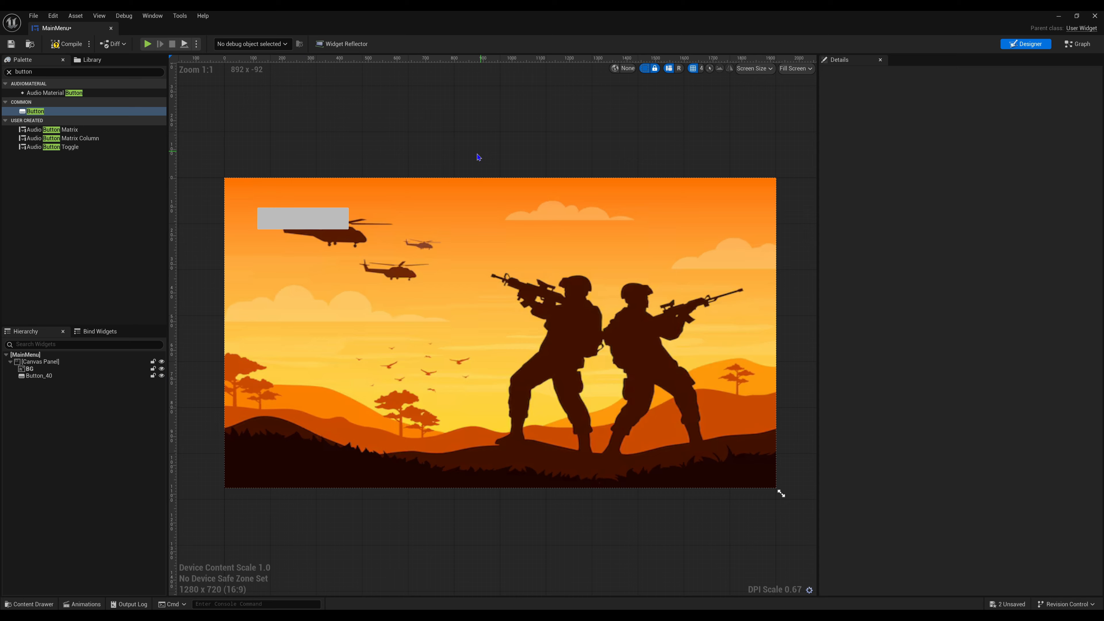
click(324, 220)
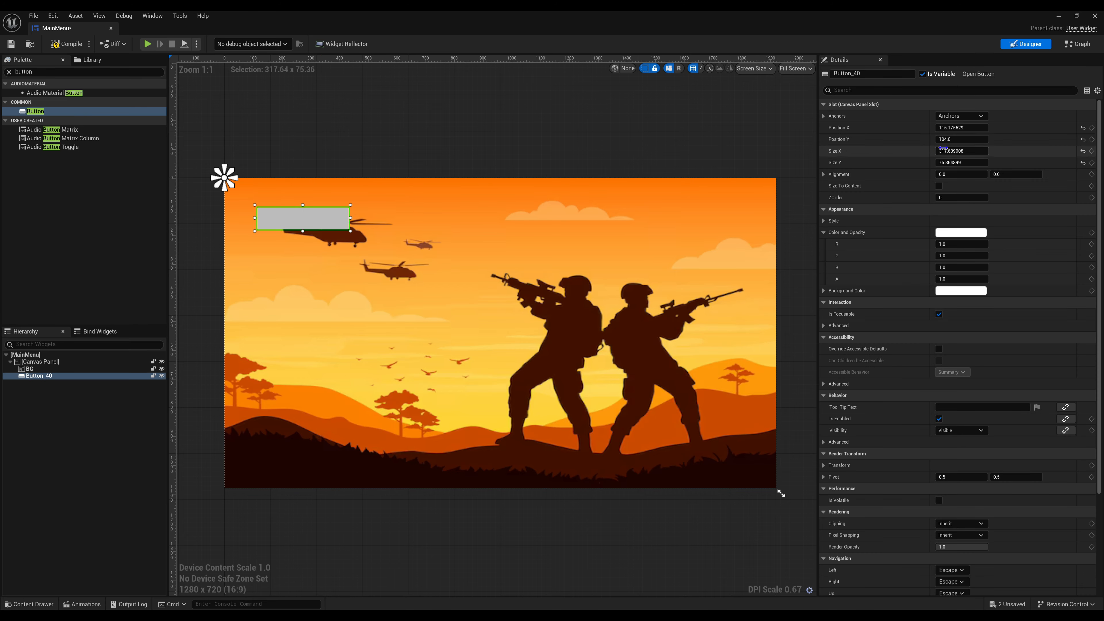
drag(943, 148, 976, 162)
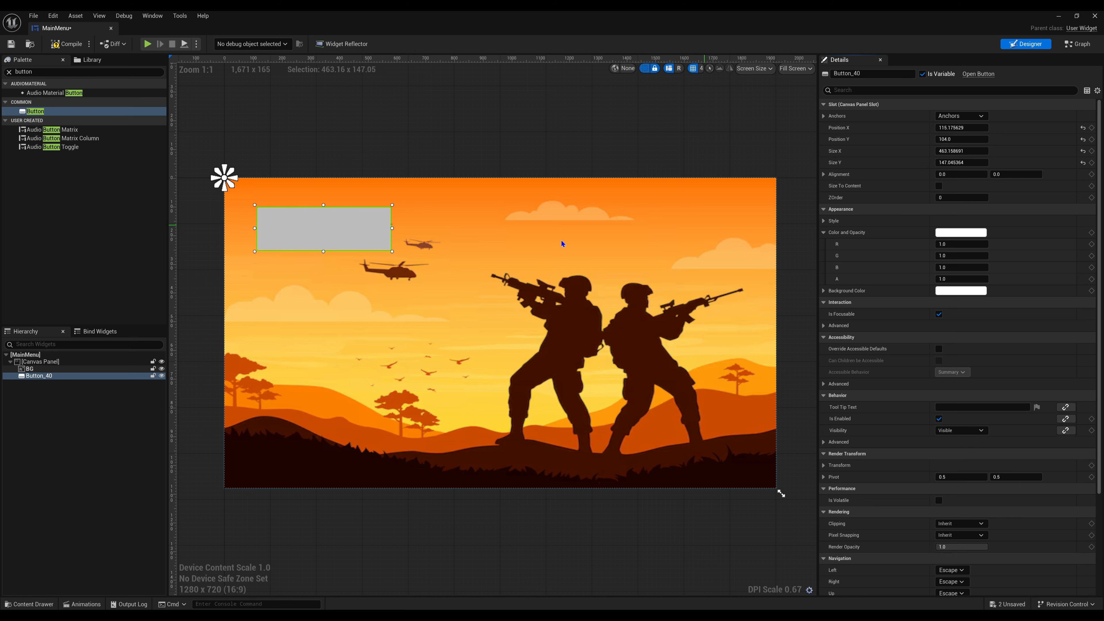
drag(361, 240, 350, 232)
click(363, 145)
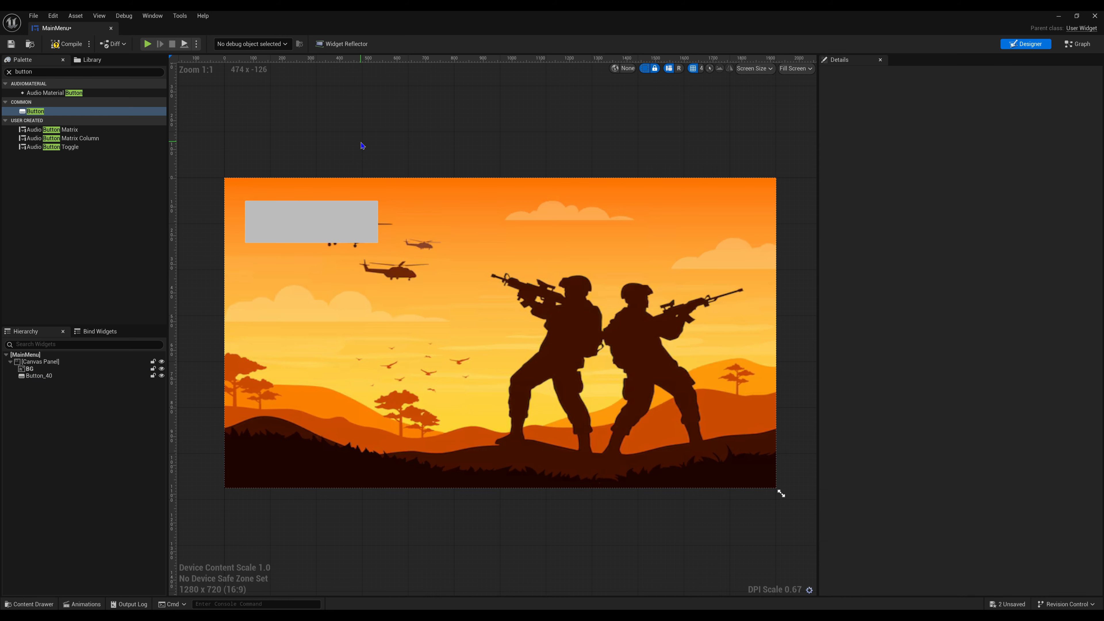
- Spread the button's anchors to sit just outside its four corners, and compile and save the widget
click(307, 224)
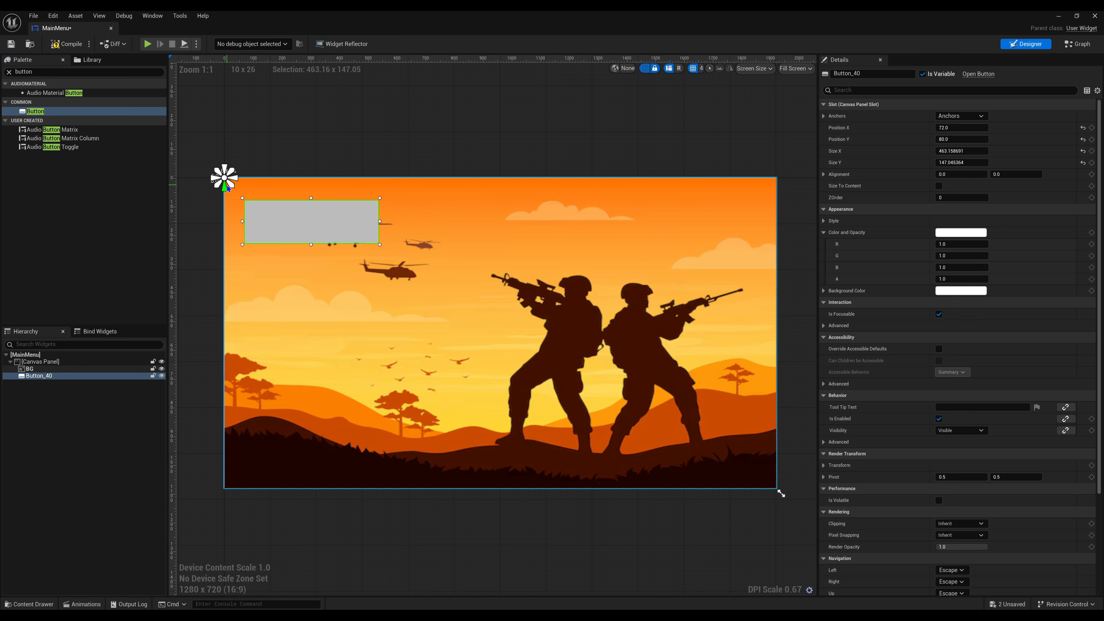
drag(229, 183, 382, 249)
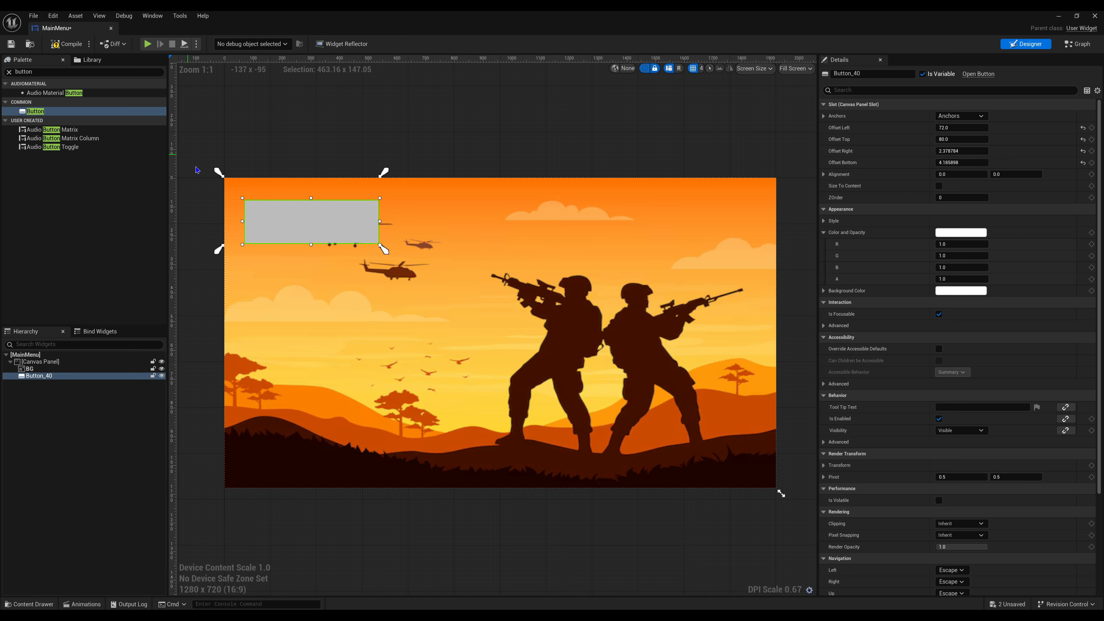
drag(217, 173, 240, 193)
click(205, 147)
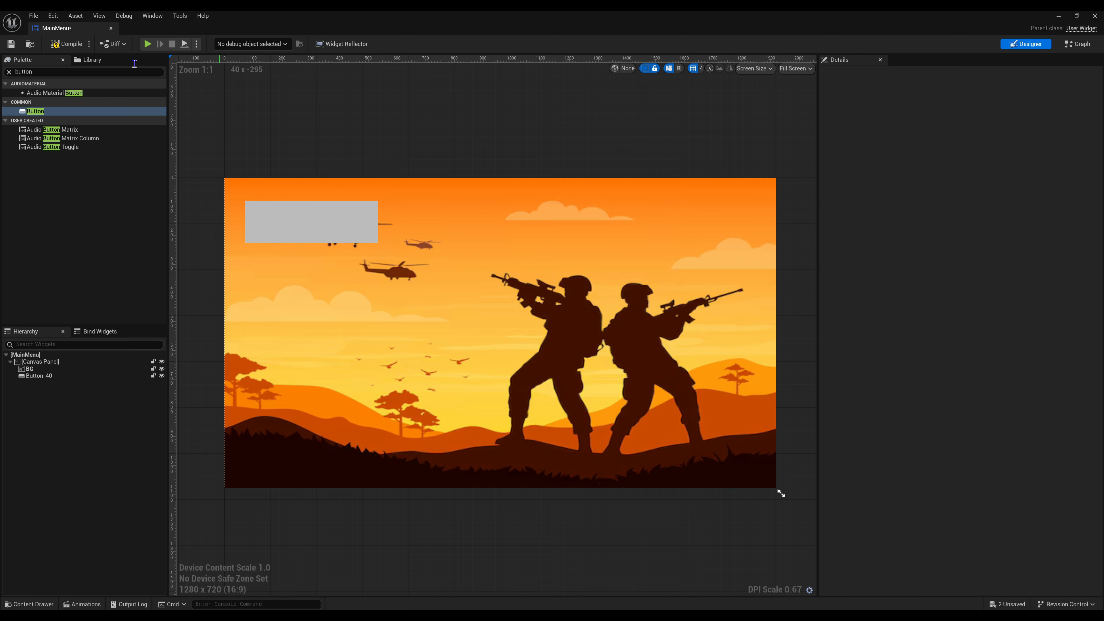
click(67, 44)
click(11, 43)
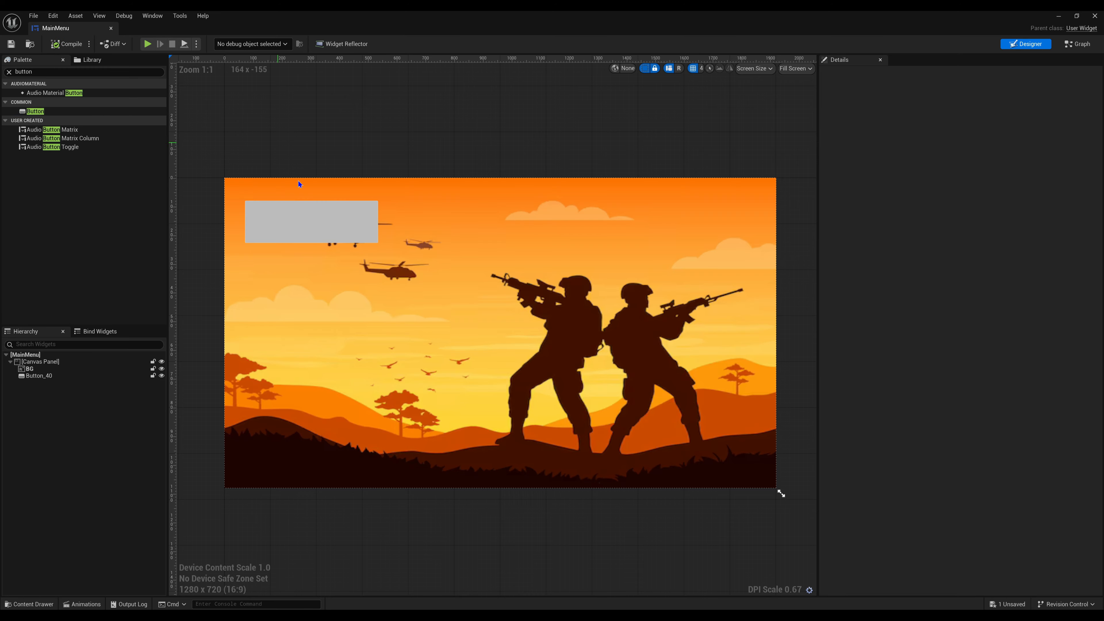
- Rename the button in the hierarchy as Start
click(314, 204)
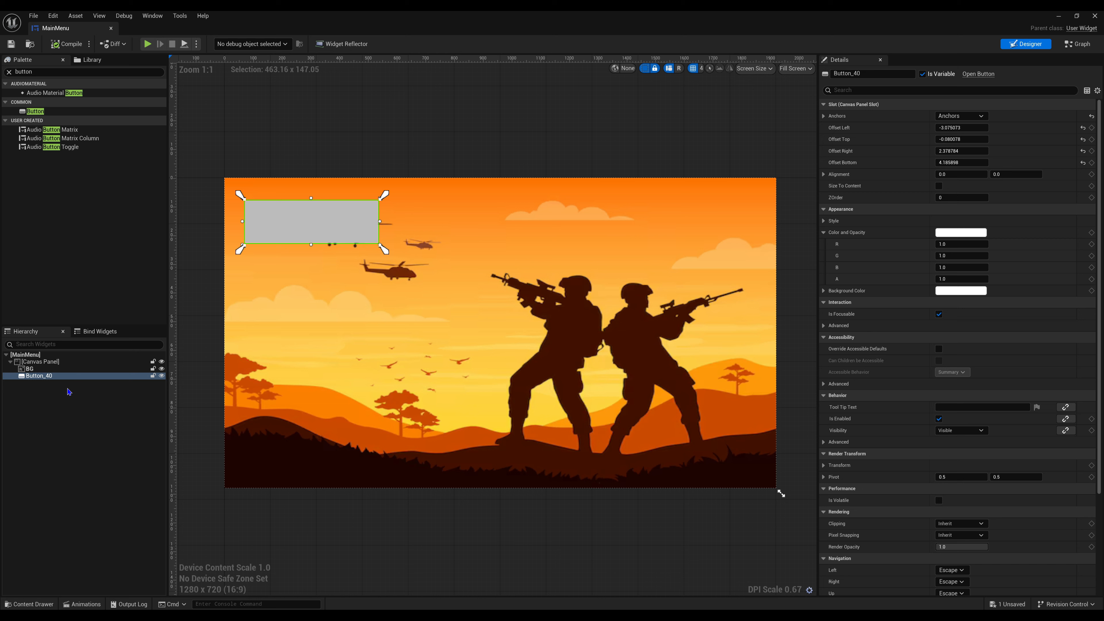
double_click(73, 380)
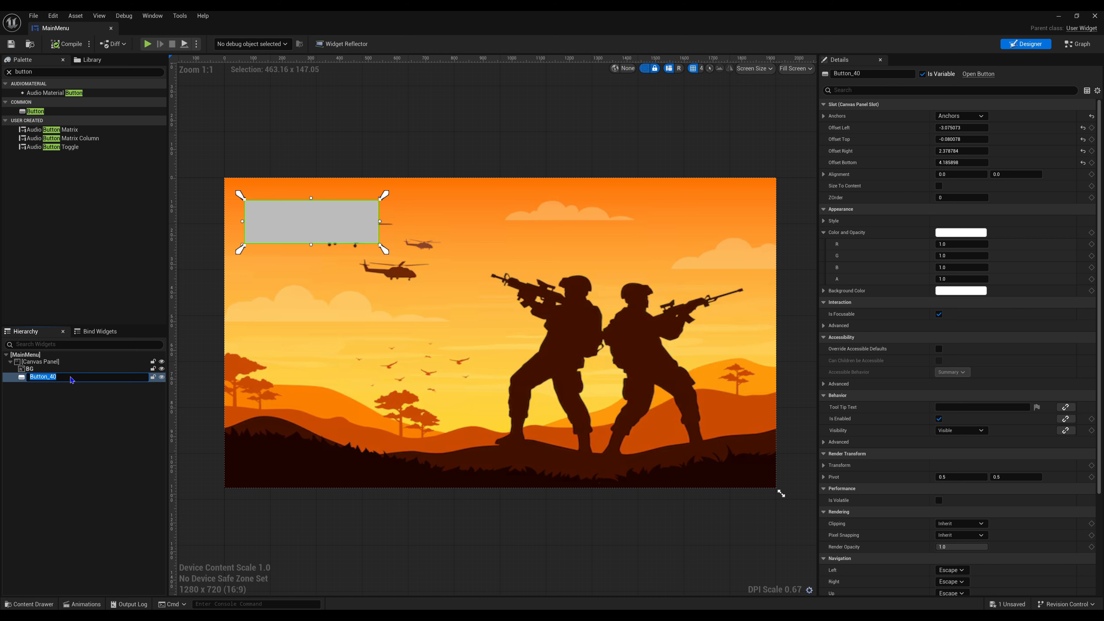
text(Start)
key(Return)
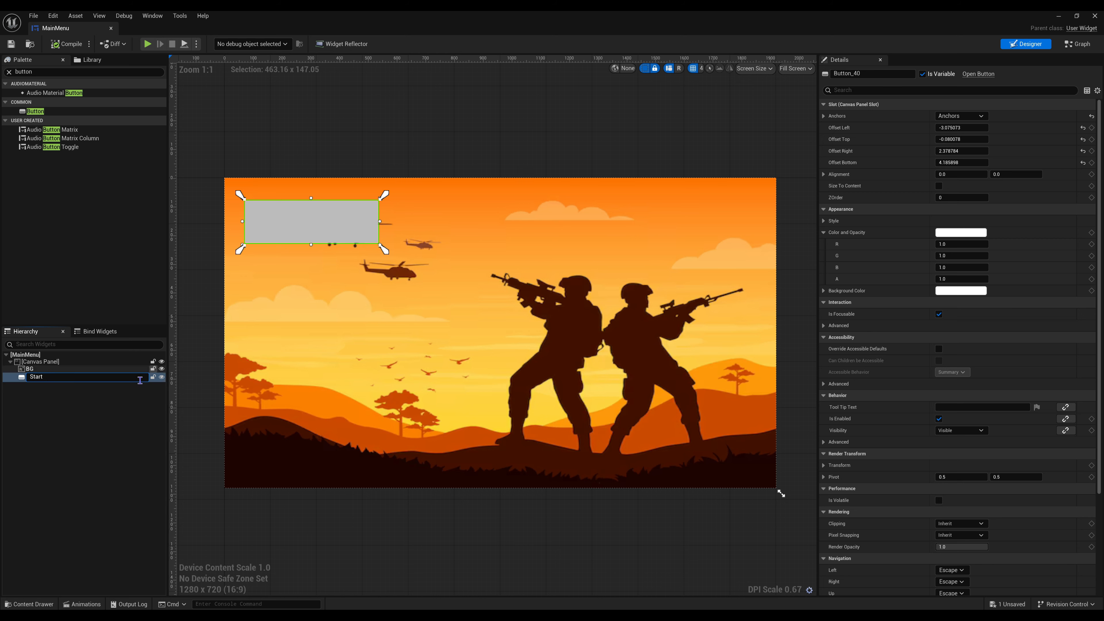
click(54, 444)
- Duplicate the Start button and place the copy directly below it with a small gap
click(306, 227)
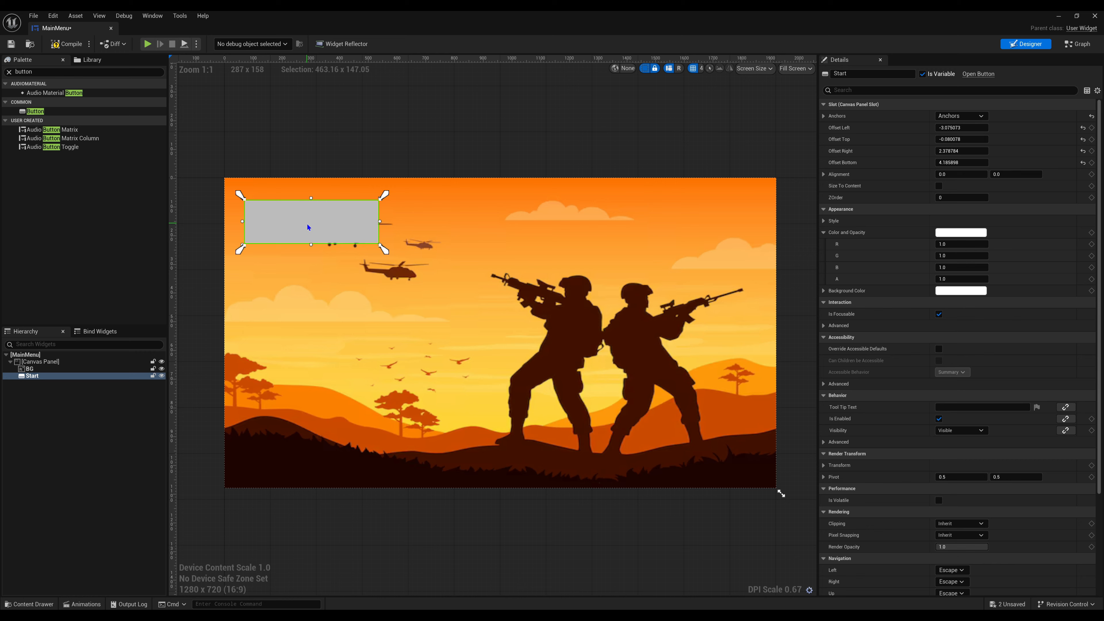
key(ctrl+d)
drag(337, 248, 275, 284)
- Copy the Start button's left offset of -3.075073 to the duplicated button so their left edges line up
click(357, 225)
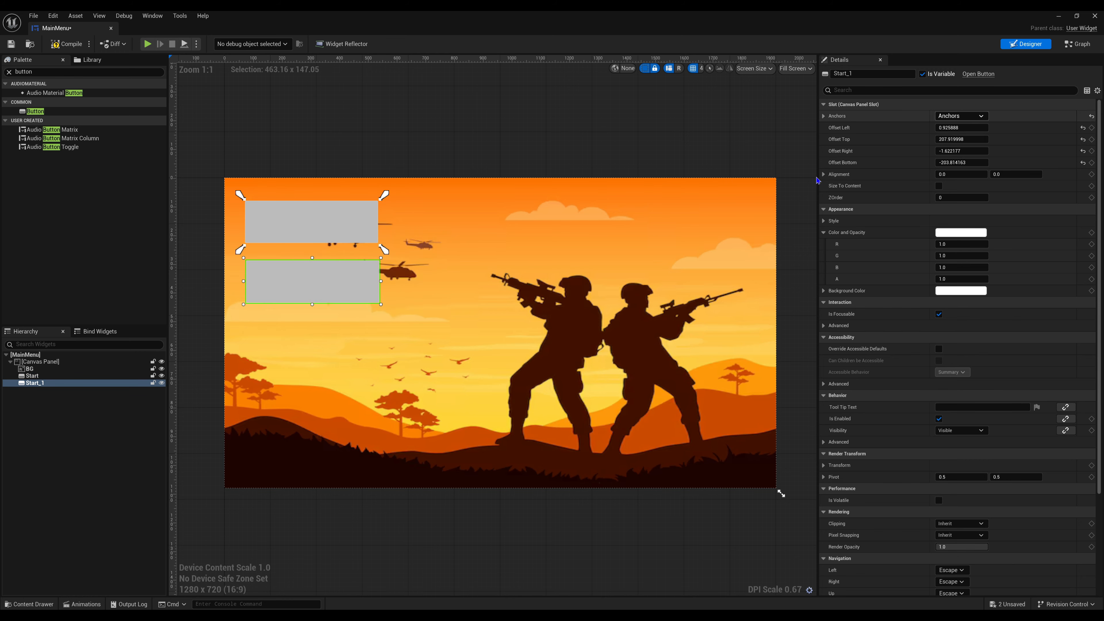
right_click(962, 127)
click(976, 146)
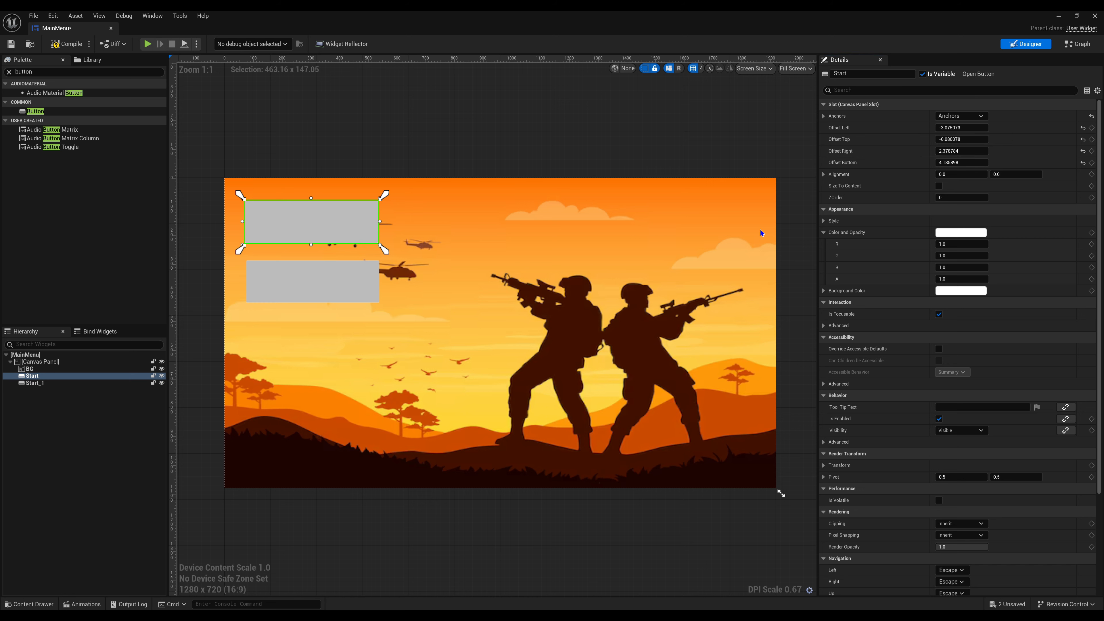
click(335, 290)
click(962, 128)
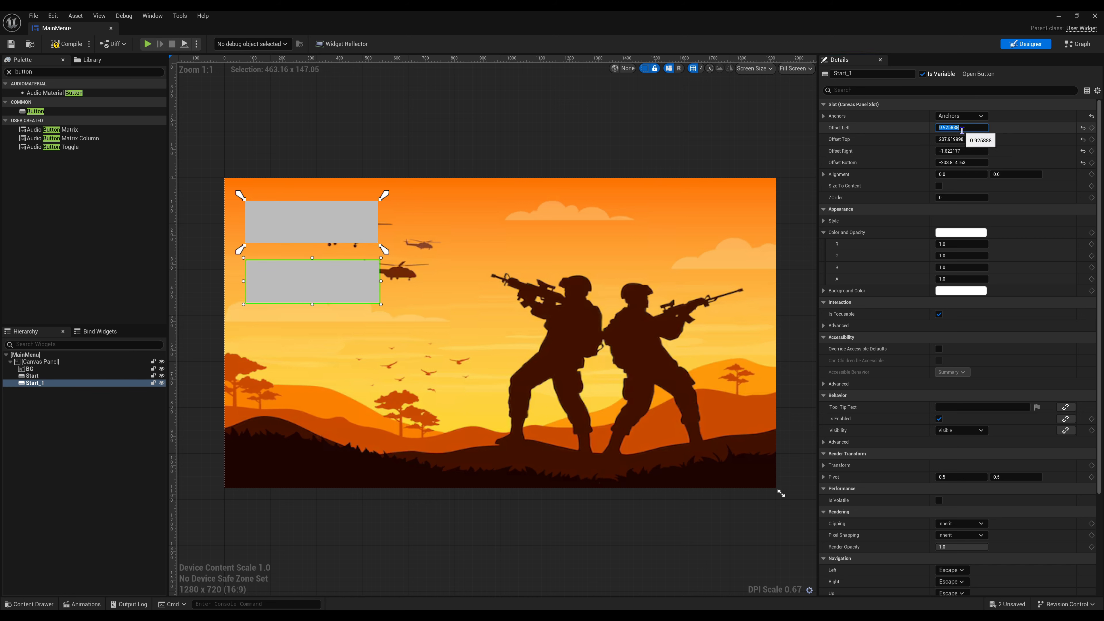
click(512, 121)
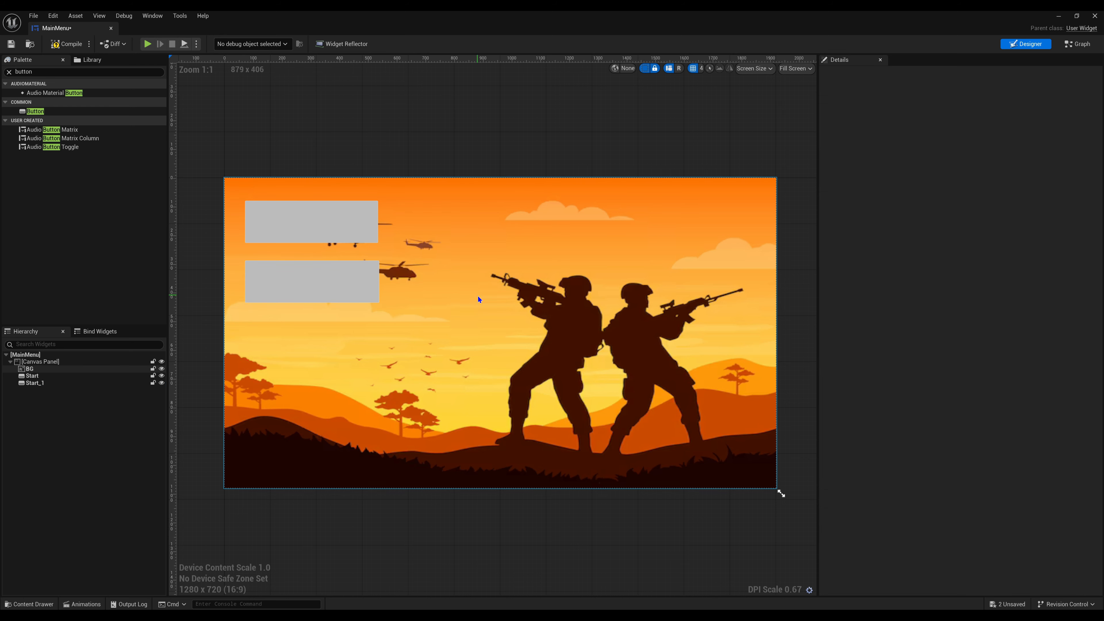
- Rename the duplicated second button as Options
click(354, 300)
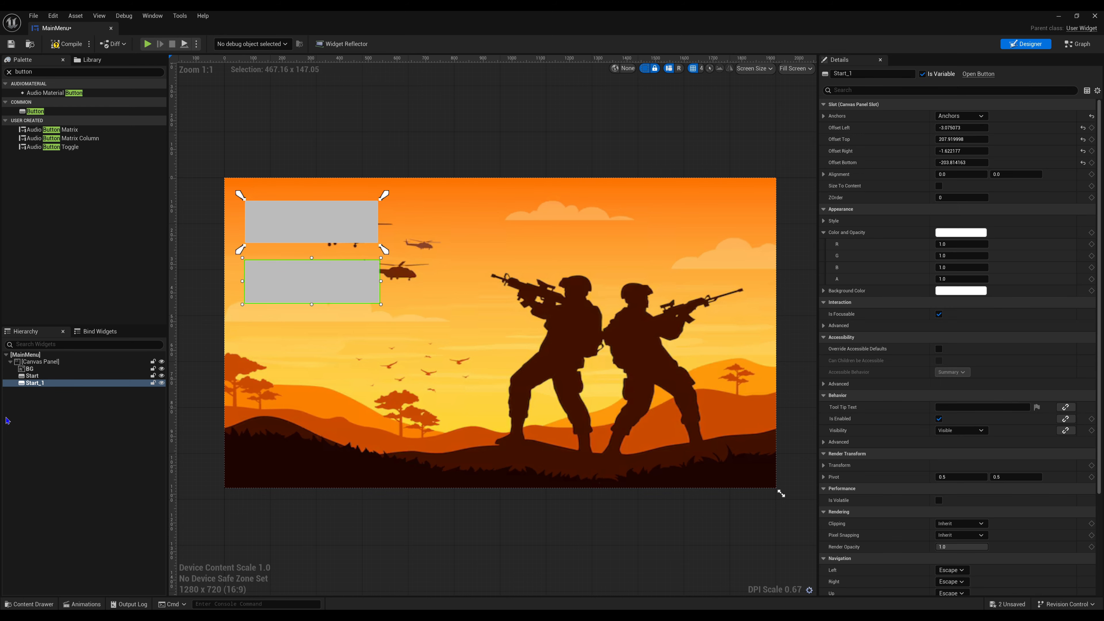
double_click(44, 384)
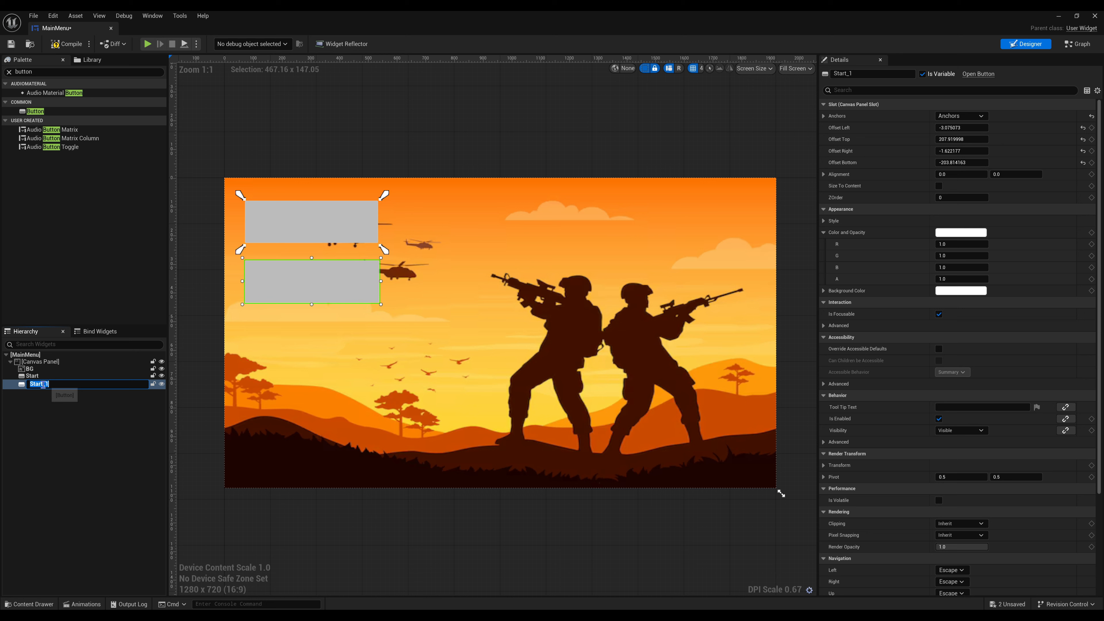
text(0)
text(ptiomns)
key(Return)
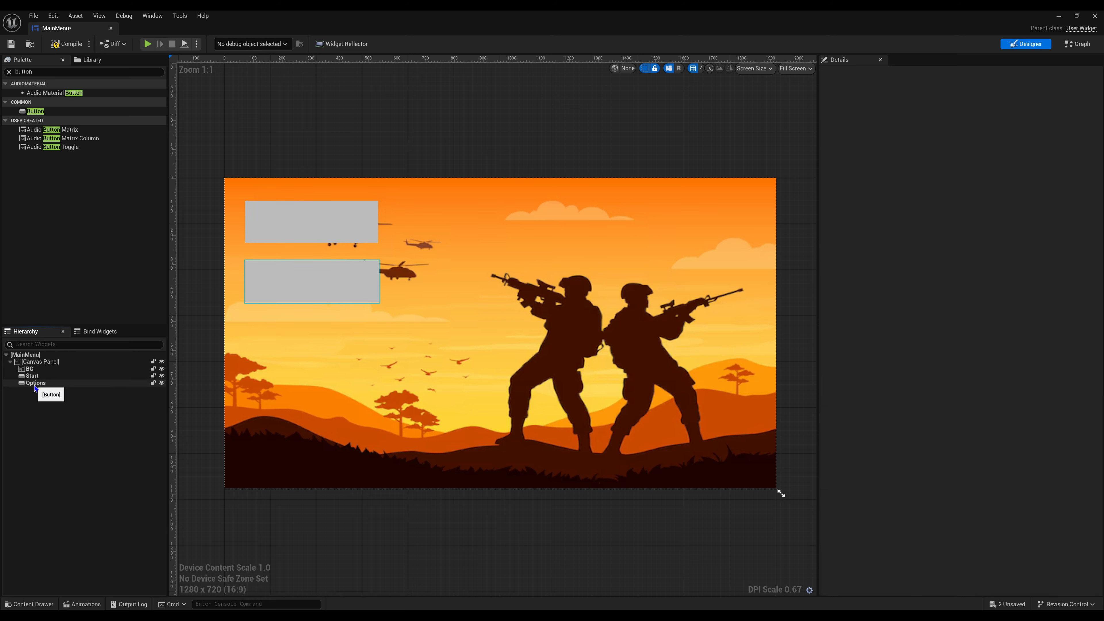
click(133, 428)
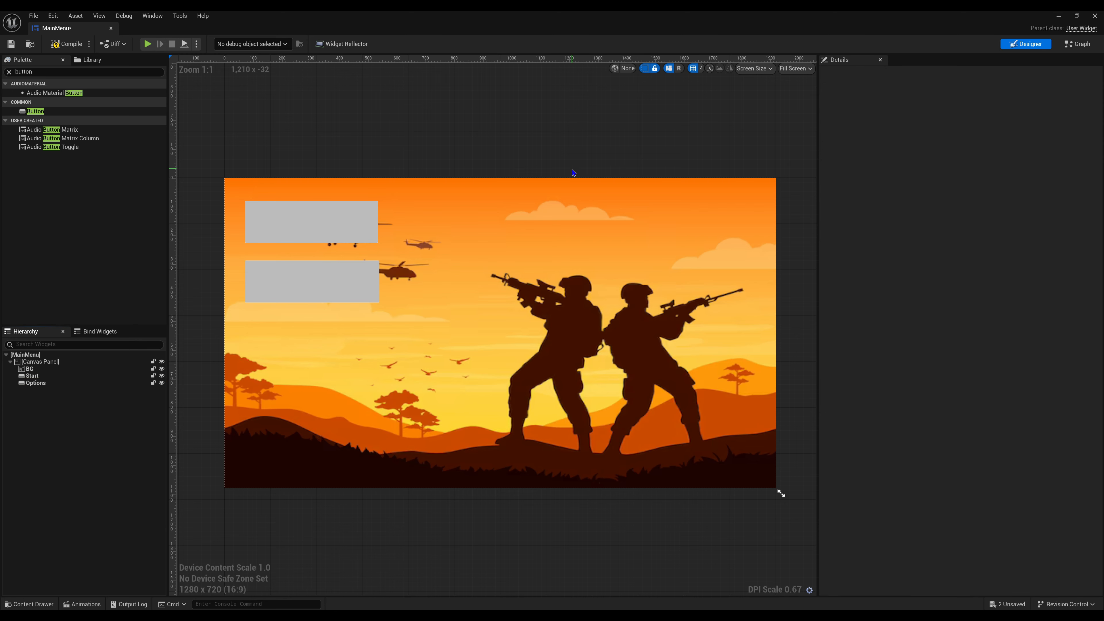
- Duplicate the Options button and place the copy below it as a third button
click(322, 291)
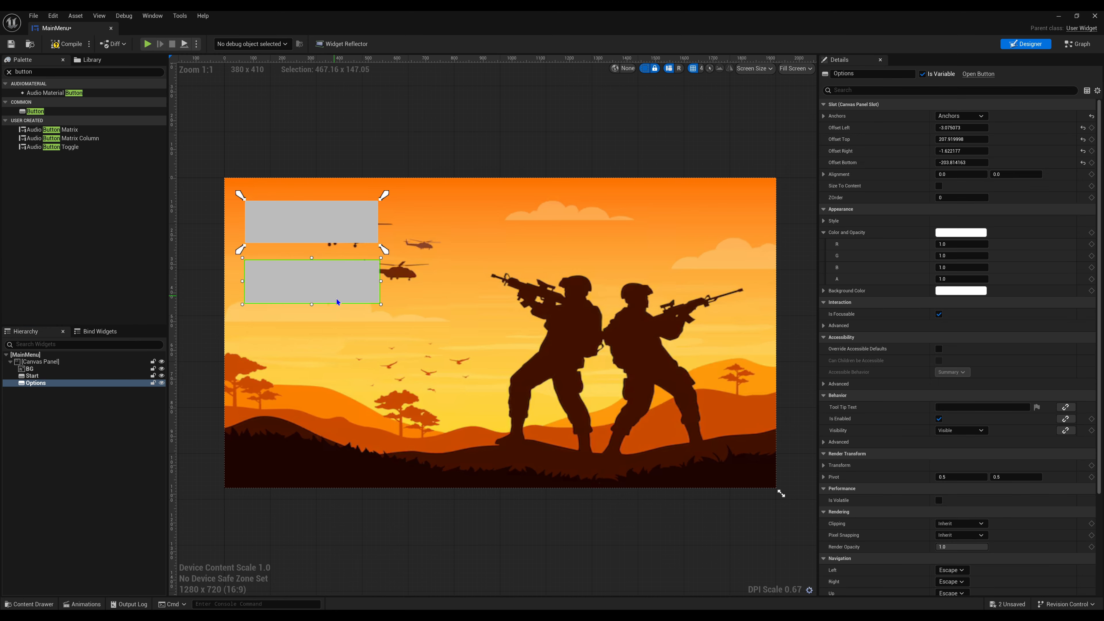
key(ctrl+d)
drag(411, 262, 349, 342)
- Copy Start's left offset of -3.075073 to the third button and narrow it to about 467 wide to match the others
click(964, 127)
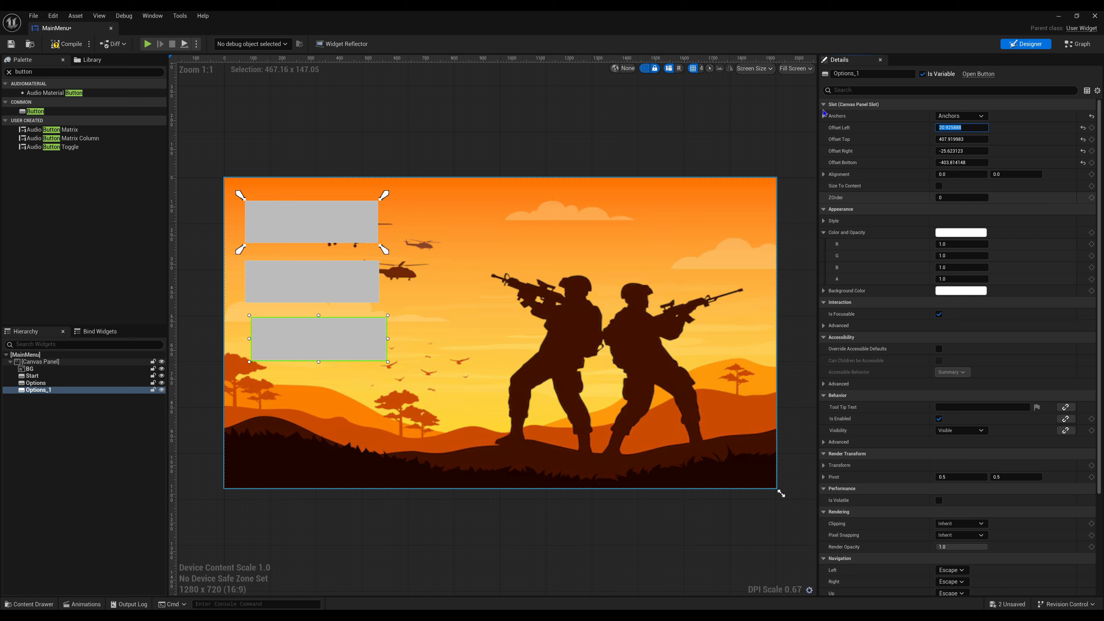
click(291, 213)
right_click(955, 130)
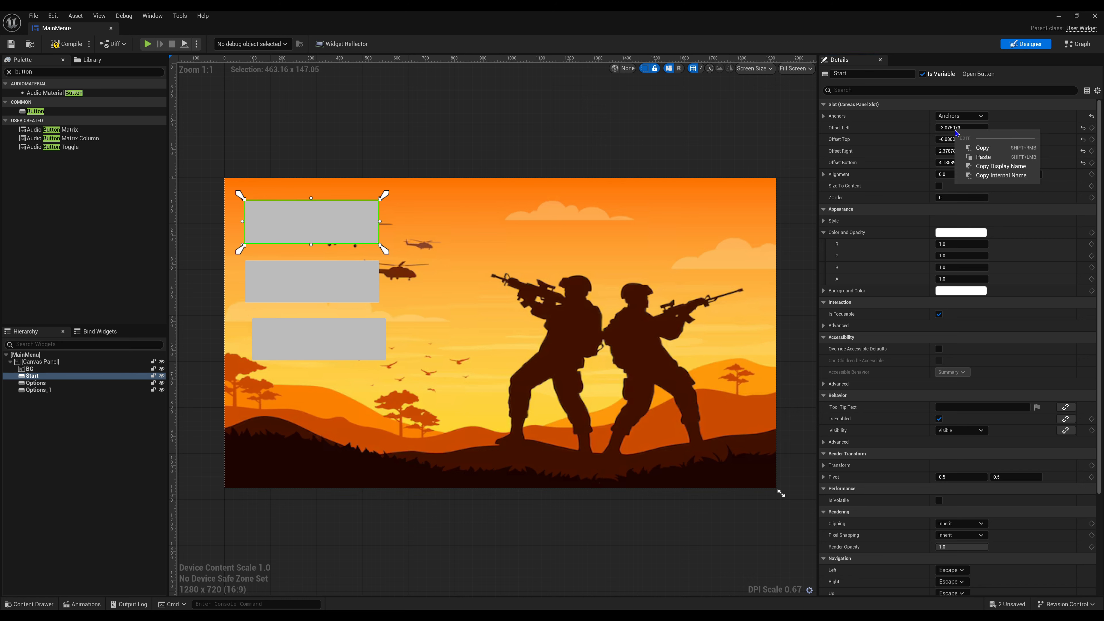
click(973, 149)
click(367, 327)
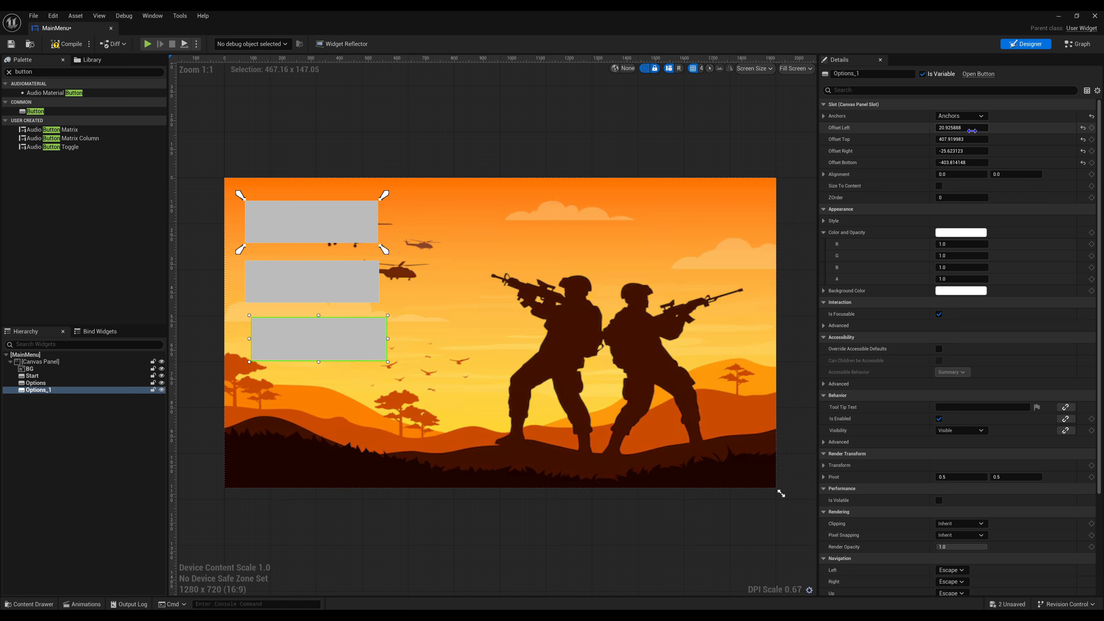
click(970, 130)
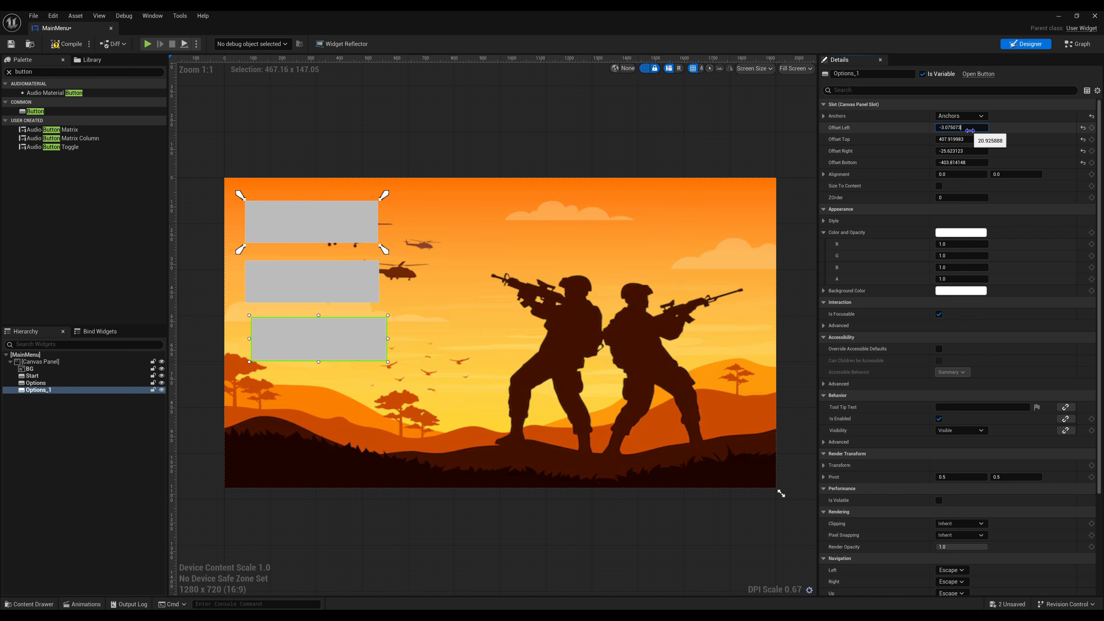
key(Return)
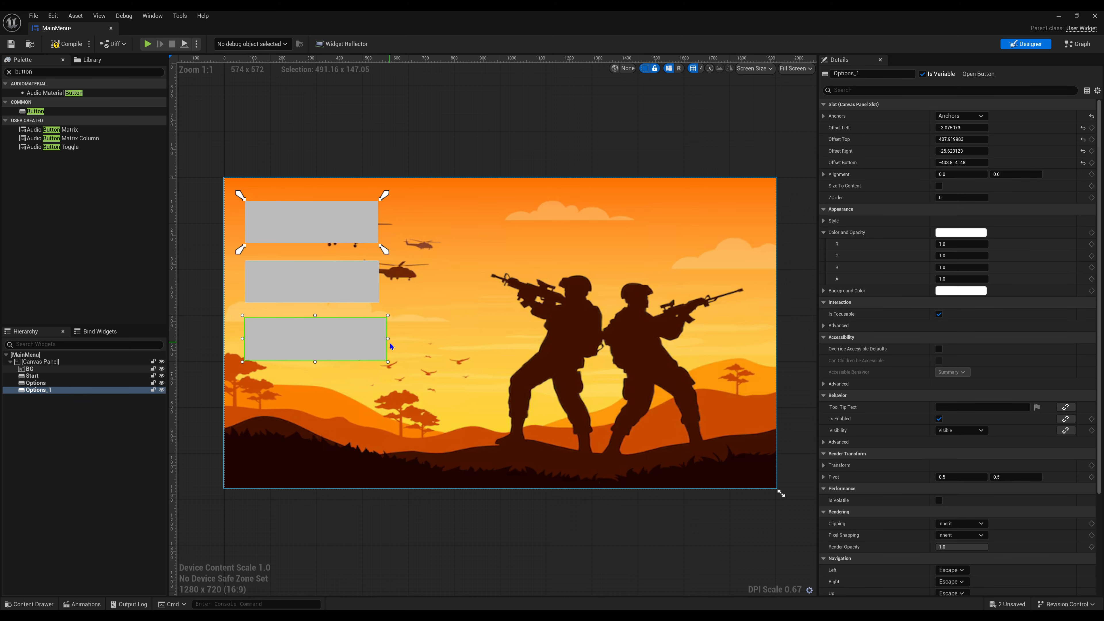
drag(387, 338, 381, 336)
click(404, 102)
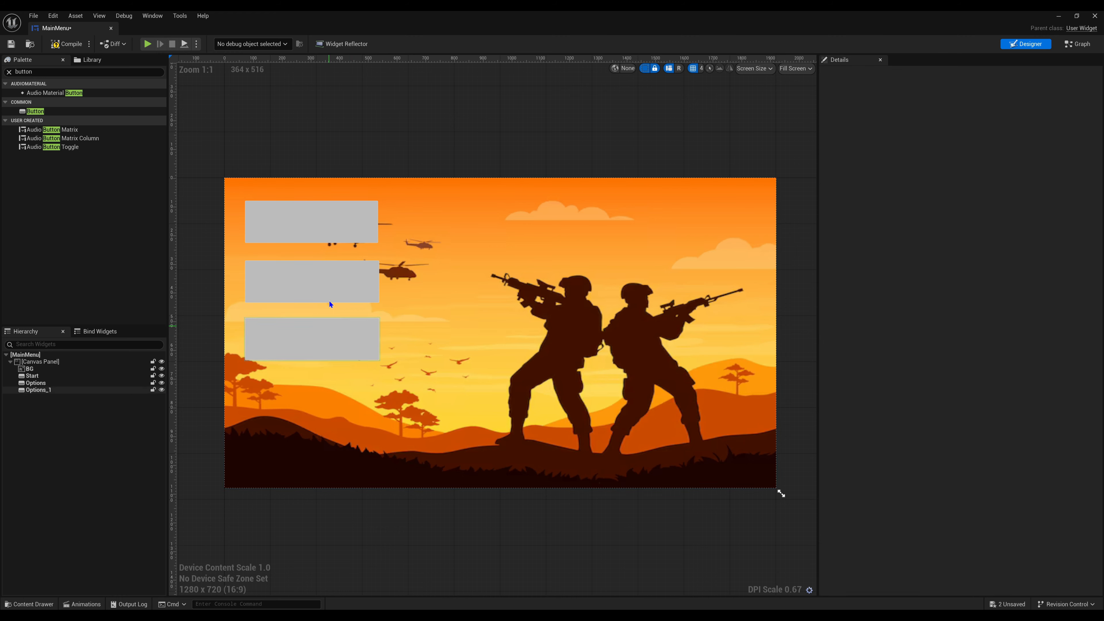
- Select all three buttons and move them together about 288 units down and 16 units left on the canvas
click(313, 236)
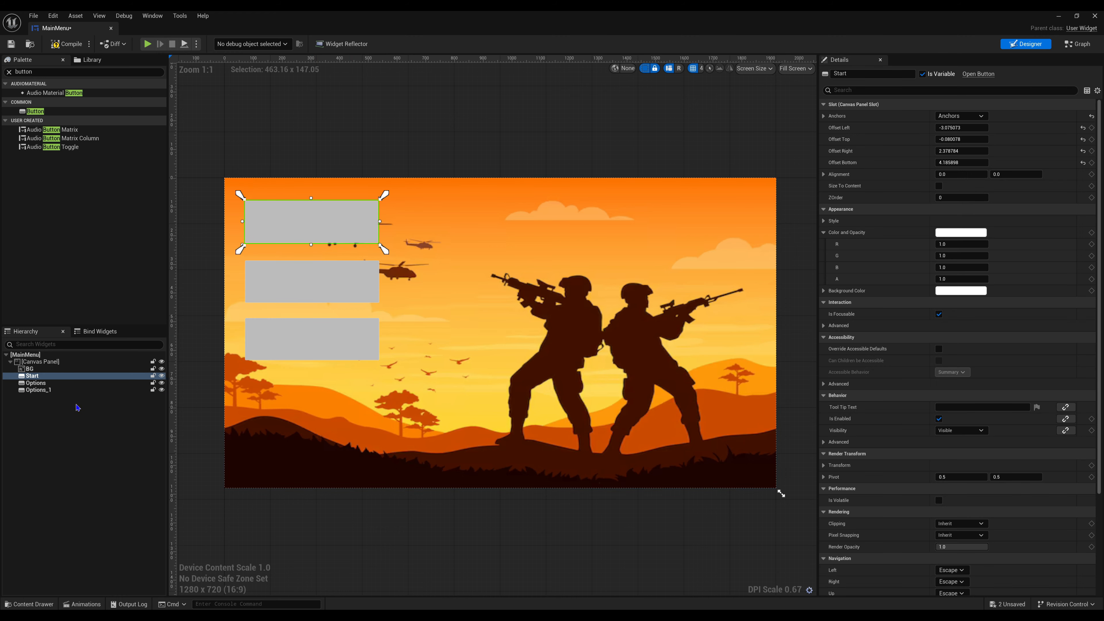
shift+click(56, 392)
drag(320, 223, 325, 301)
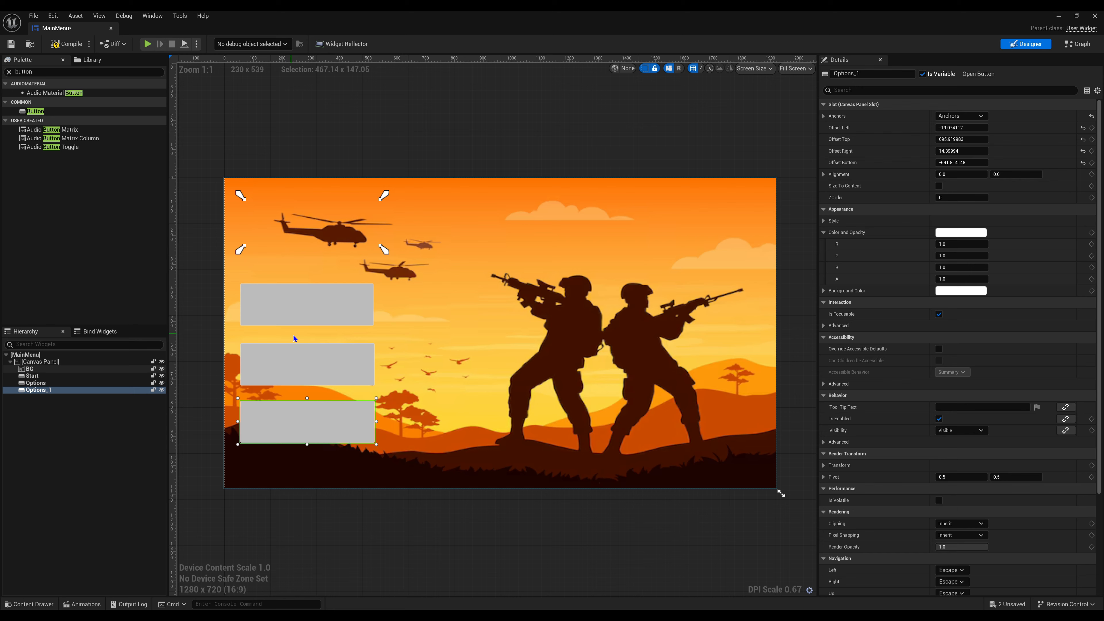
- Move the Start button's anchors down to fit around its corners at the new position
click(304, 312)
drag(250, 251, 235, 334)
drag(234, 197, 232, 276)
- Move the Options button's lower and upper anchors down to surround its corners
click(262, 360)
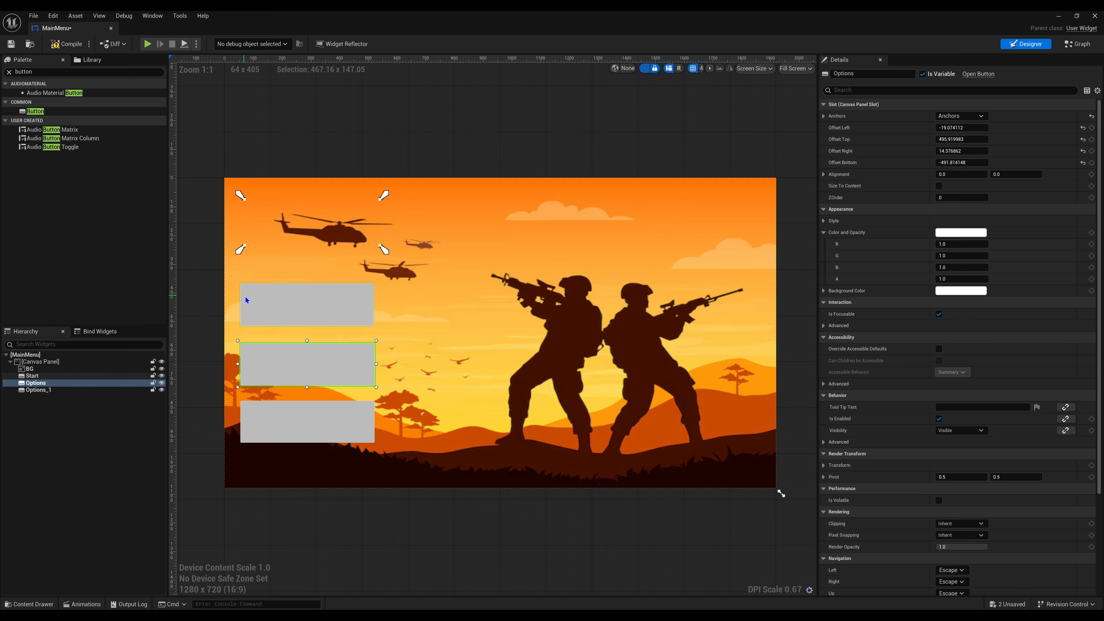
drag(234, 198, 230, 394)
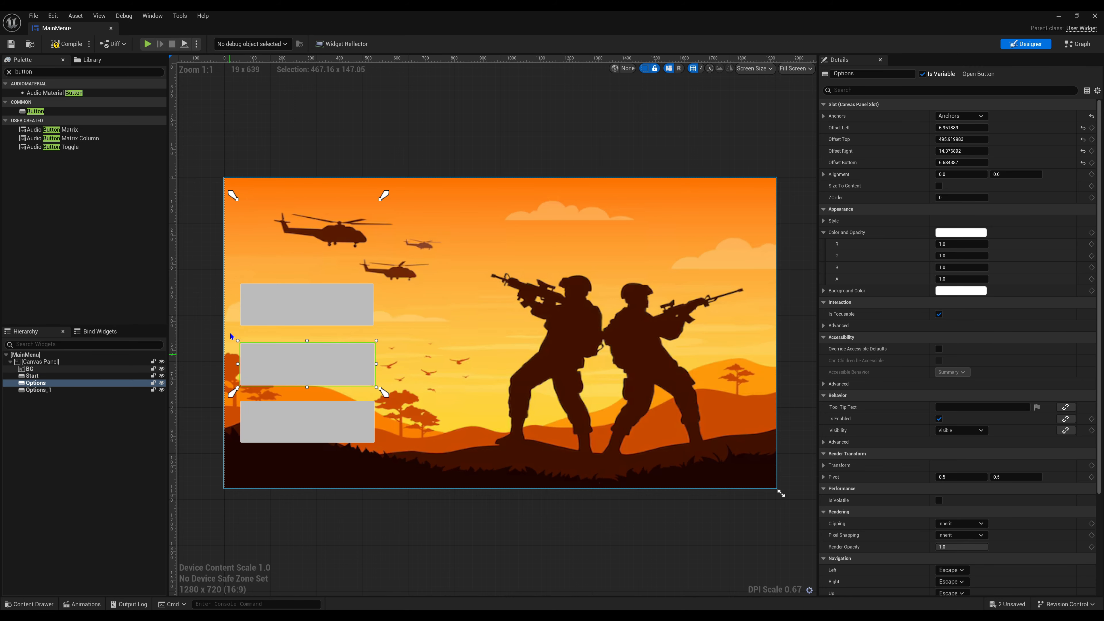
drag(234, 196, 234, 338)
- Fit the third button's anchors around its corners and save the widget
click(289, 445)
drag(235, 197, 238, 450)
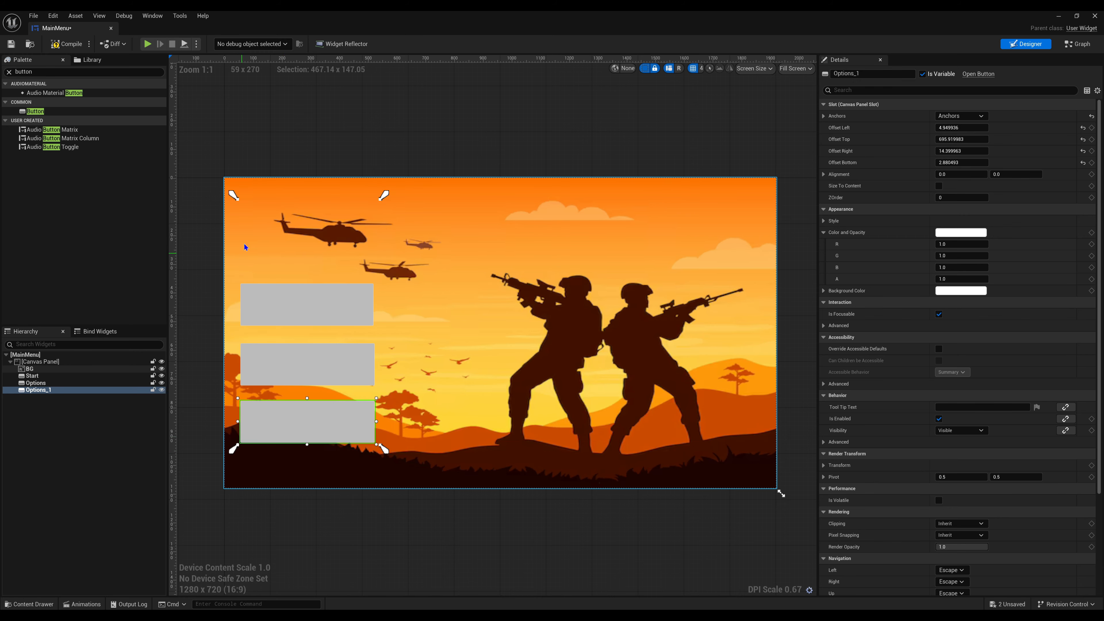
drag(238, 205, 237, 401)
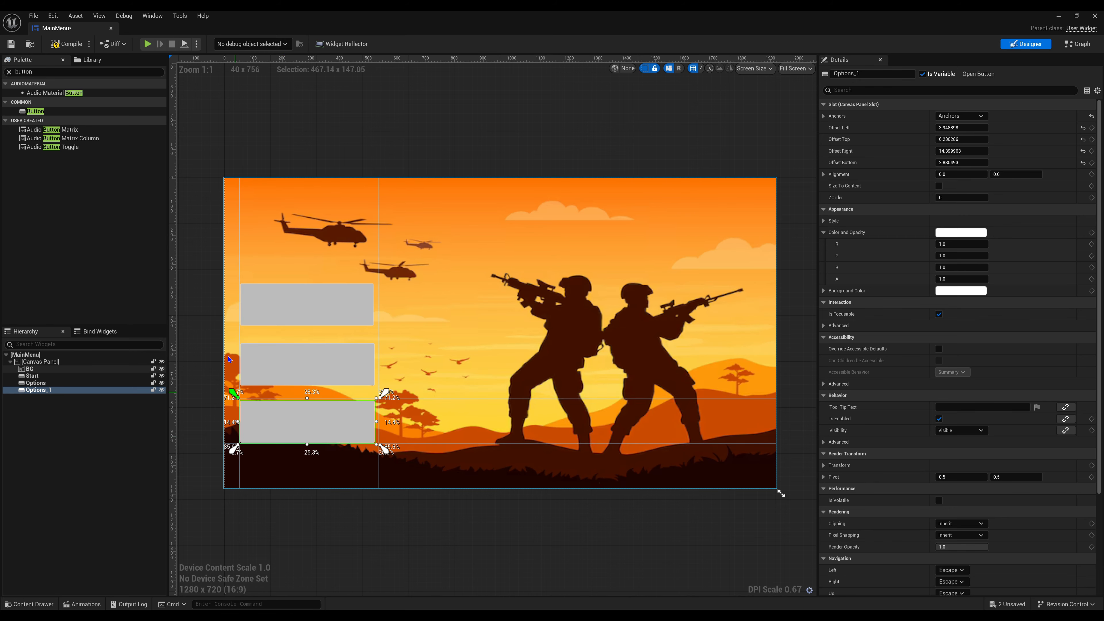
click(12, 45)
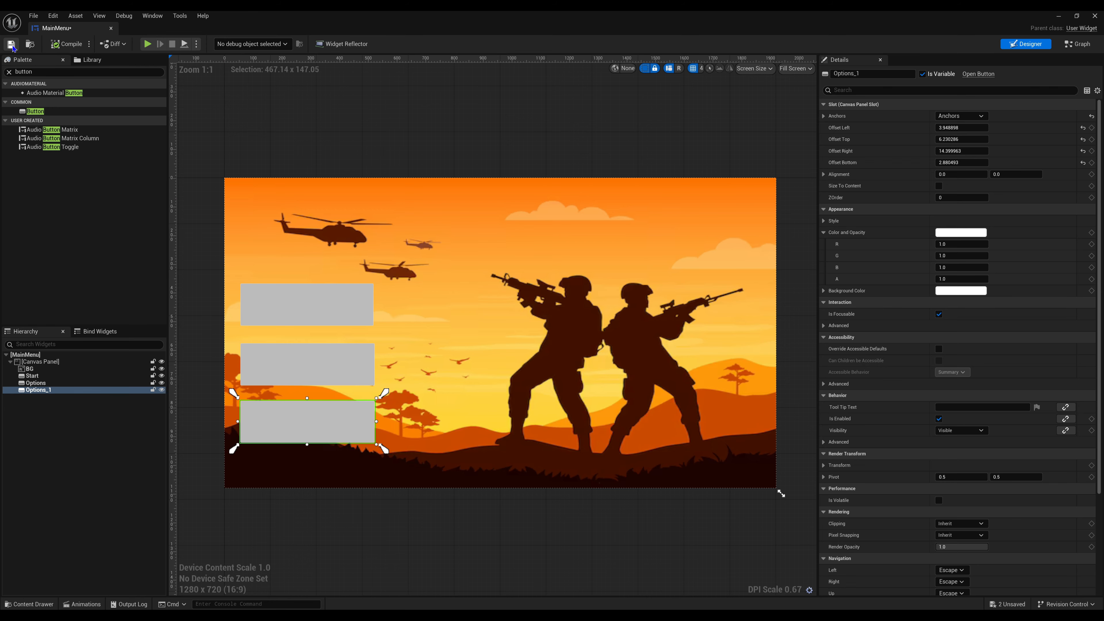
click(320, 113)
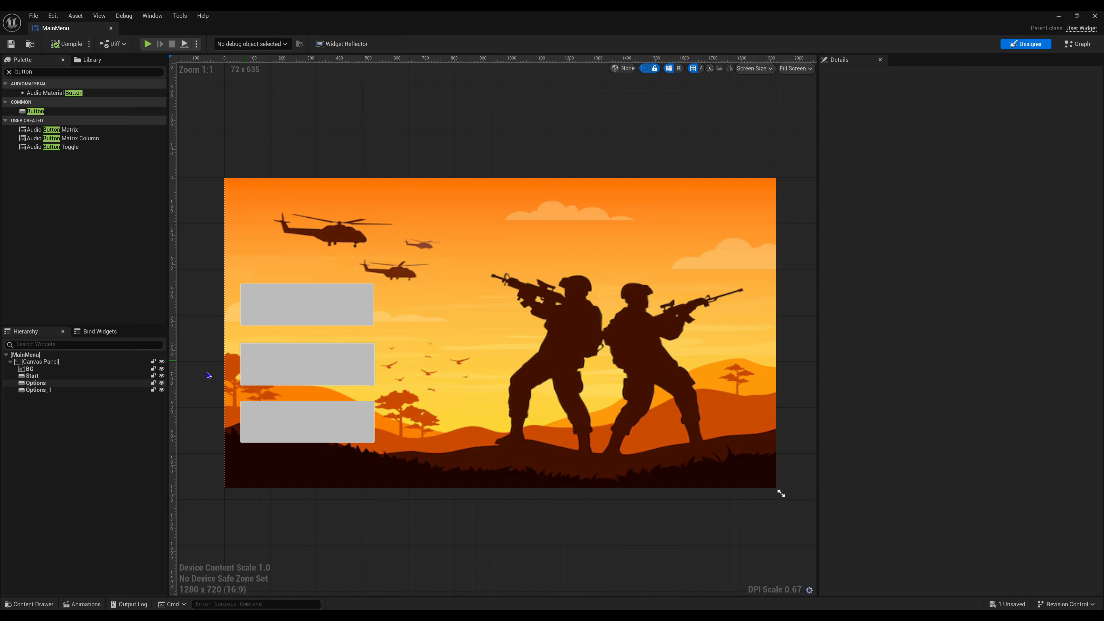
- Rename the third button, Options_1, to Quit in the widget hierarchy
click(54, 390)
click(55, 390)
key(BackSpace)
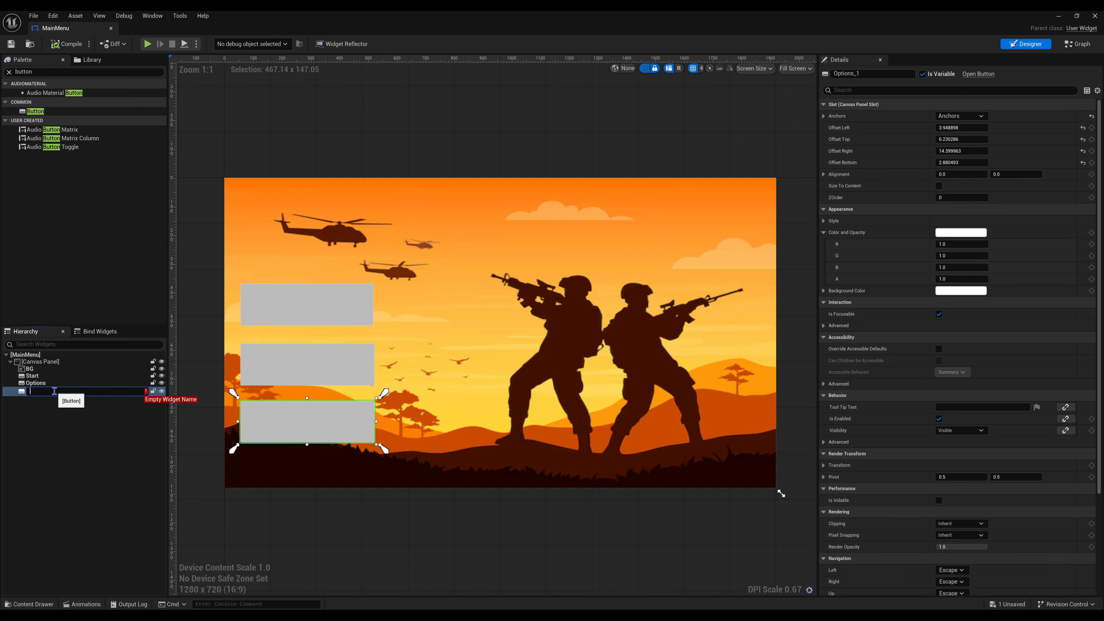
text(Quit)
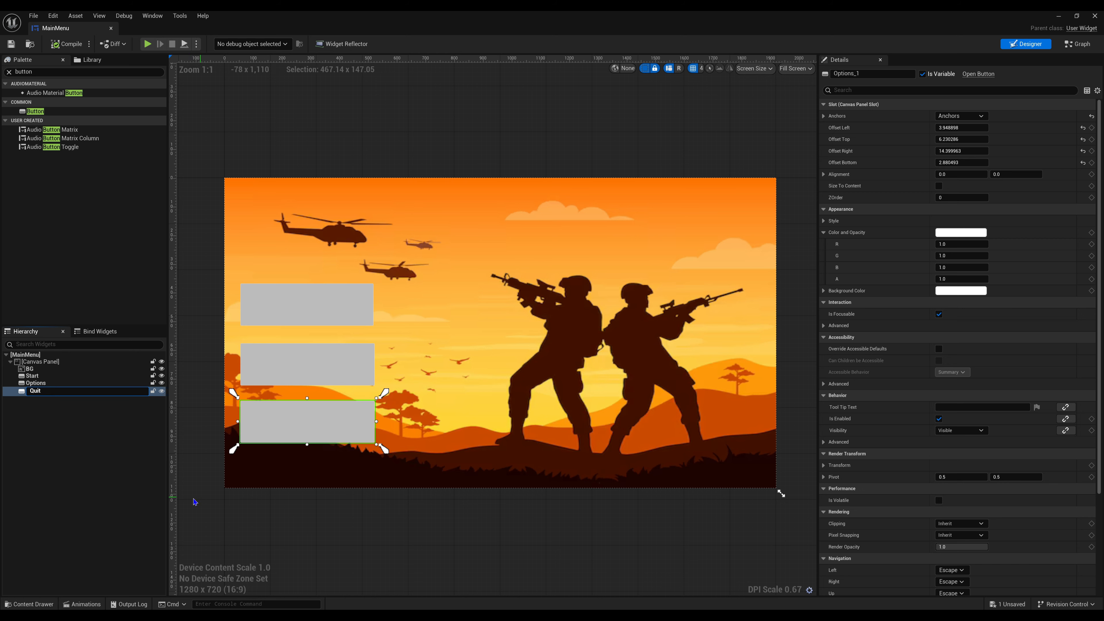
click(36, 479)
- Add a Text widget inside the Start button and set its text to "Start"
click(9, 72)
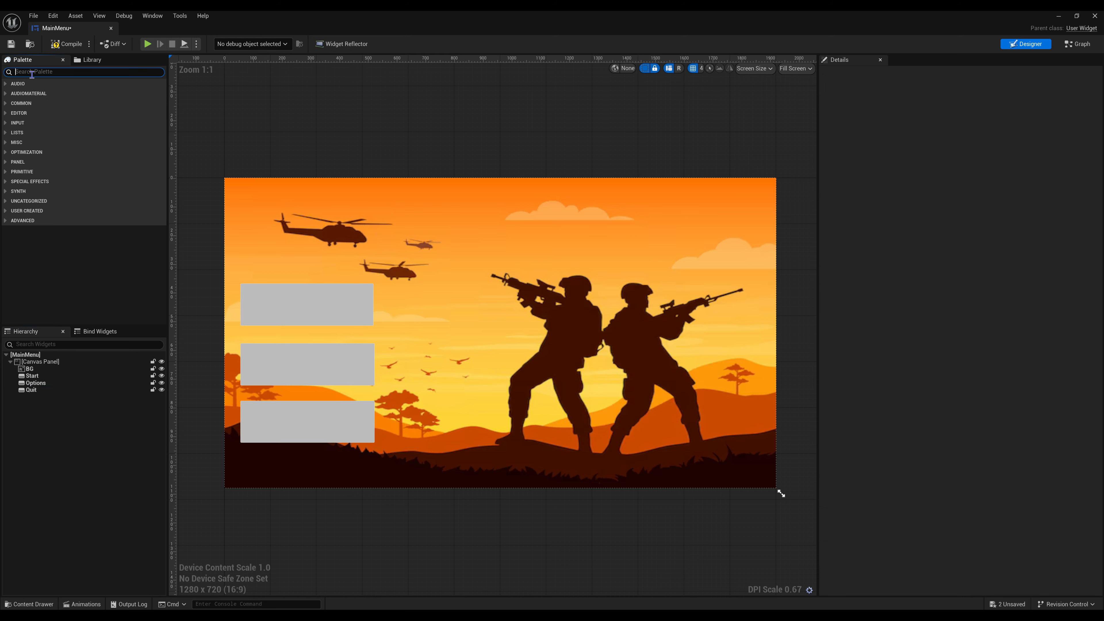
text(text)
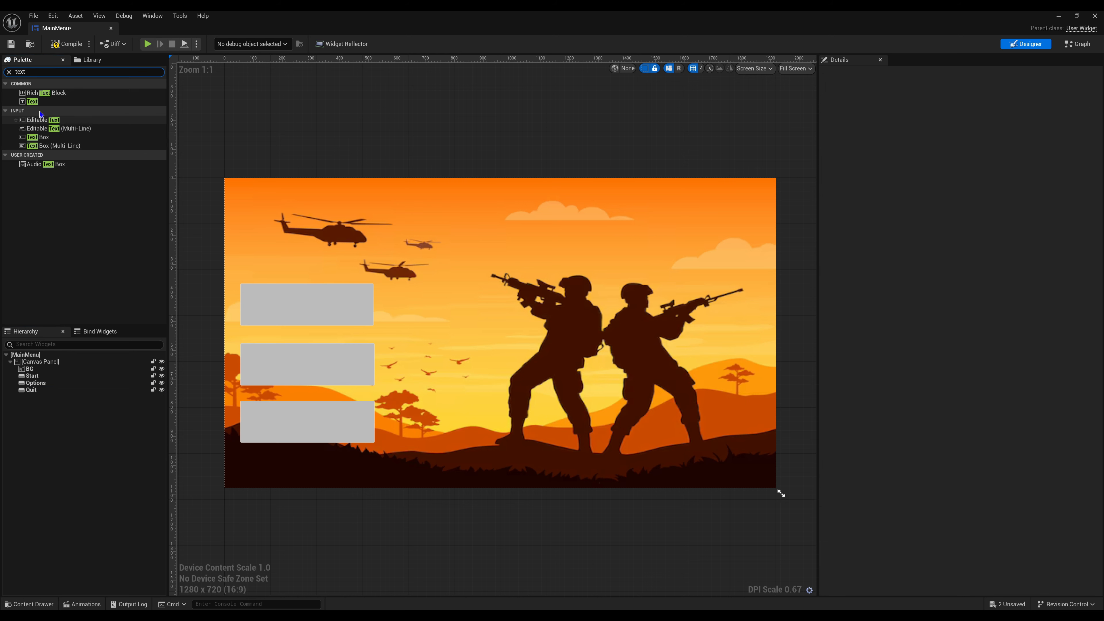
drag(31, 101, 44, 379)
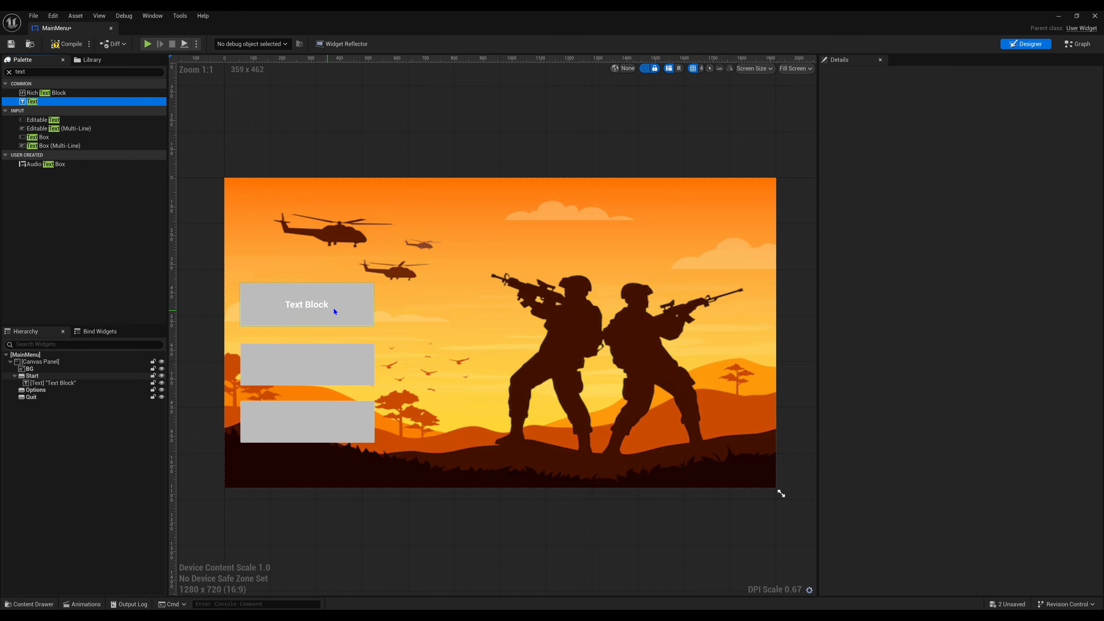
click(313, 304)
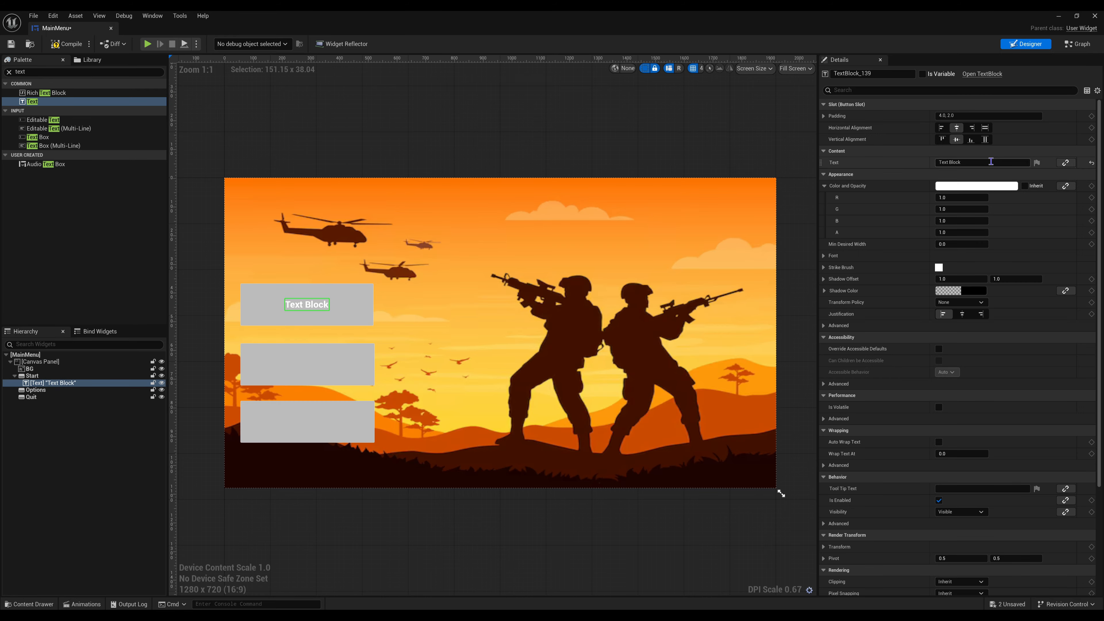
click(956, 162)
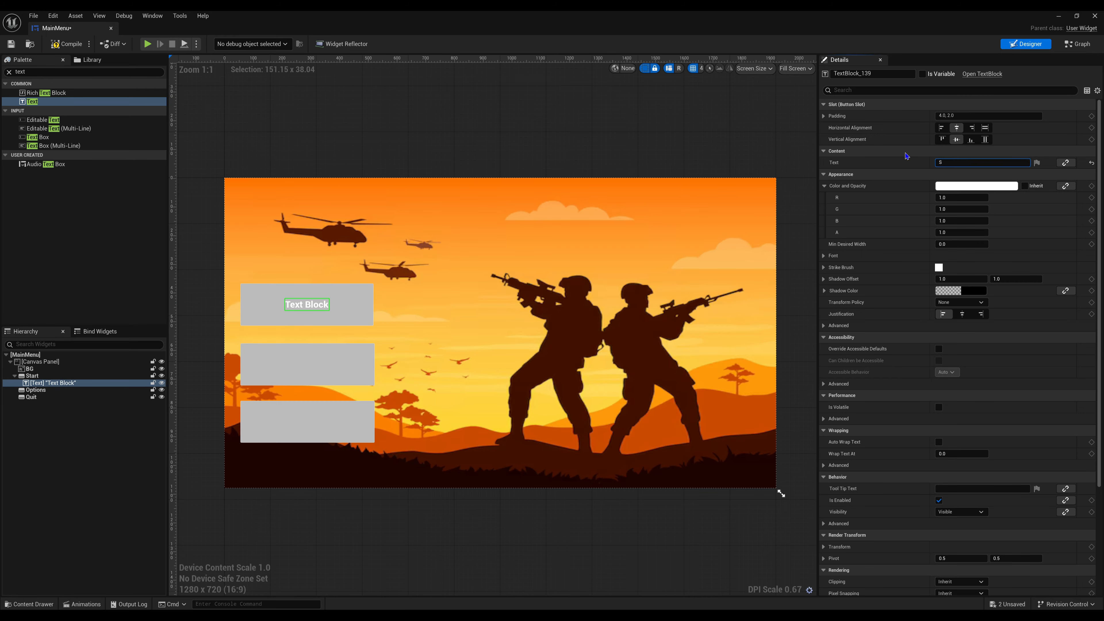
key(Return)
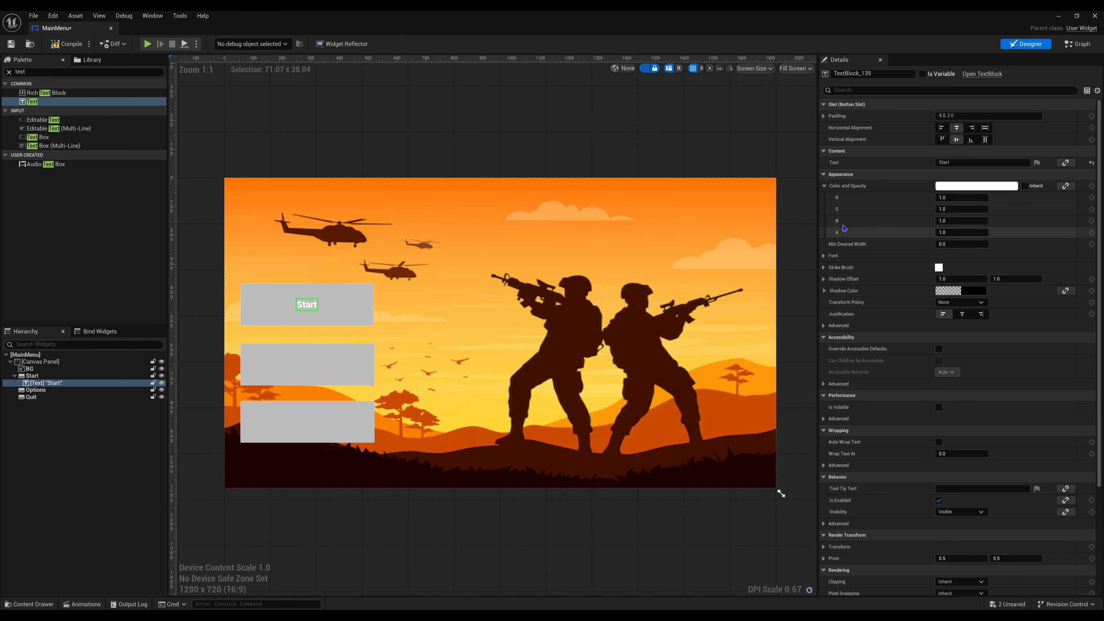
- Set the Start label's font family to Coolvetica_Rg_Font and its size to 50
click(825, 256)
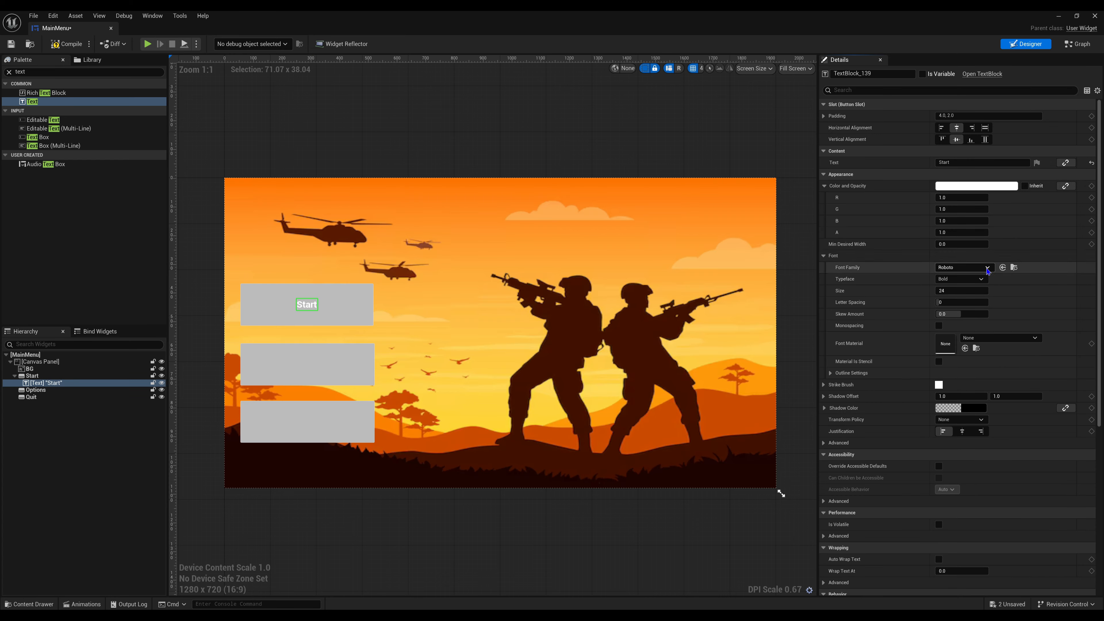
click(986, 268)
click(993, 365)
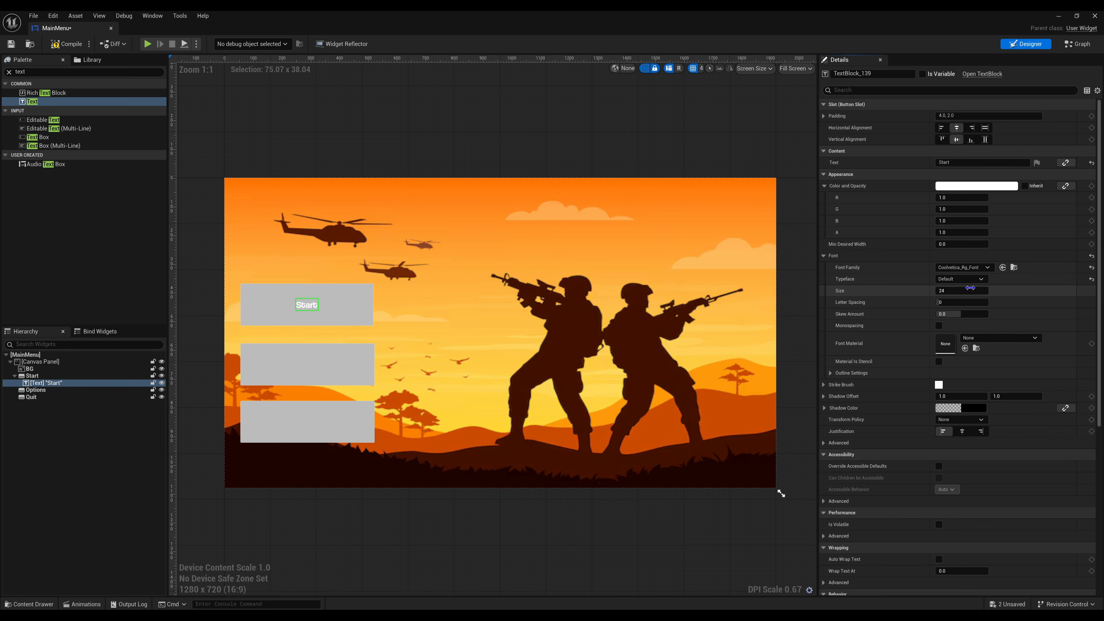
click(964, 292)
text(50)
key(Return)
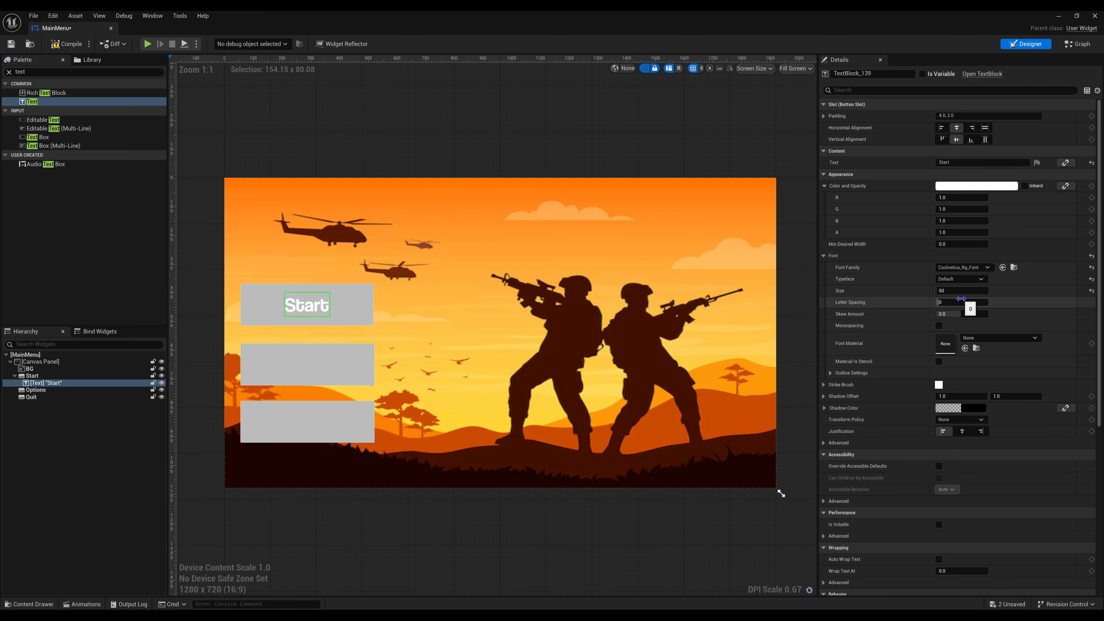
- Set the Start label's letter spacing to 100
click(978, 303)
text(100)
key(Return)
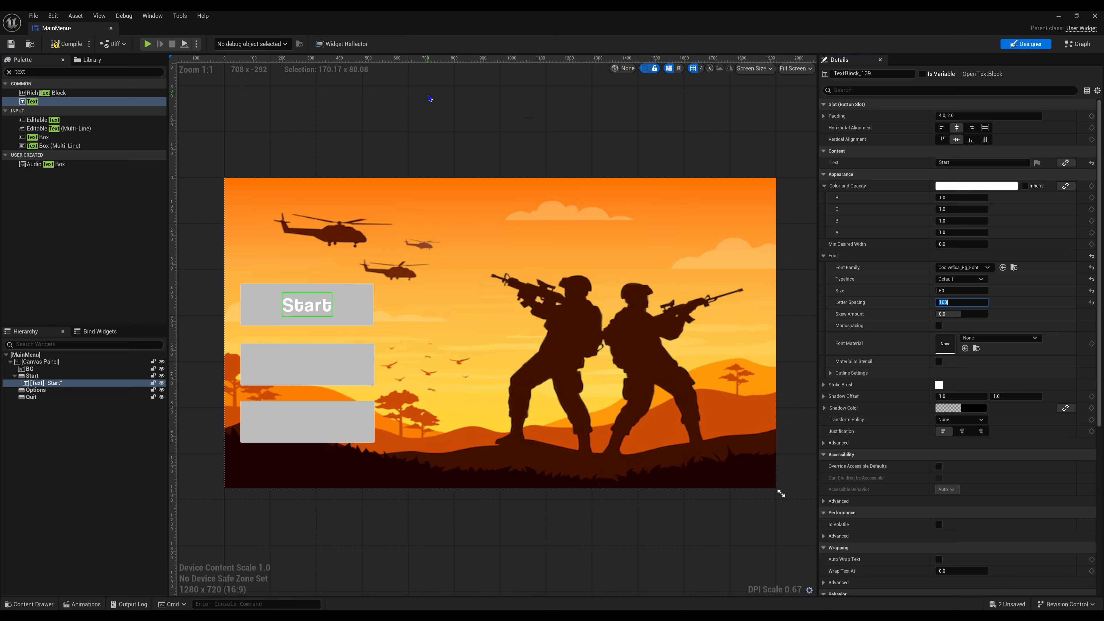
click(429, 99)
click(321, 304)
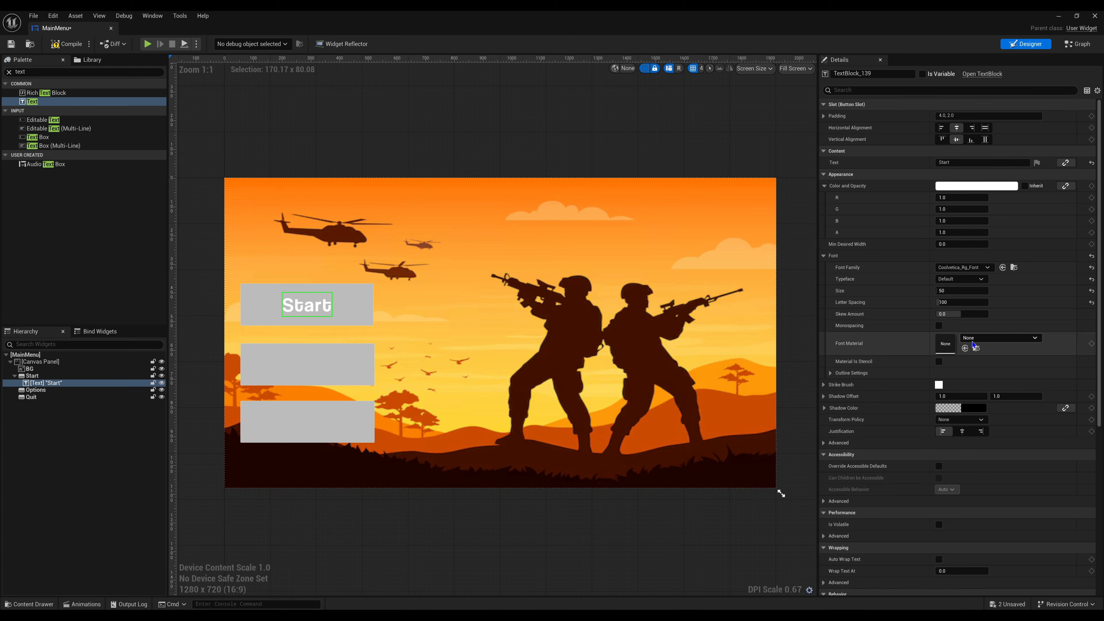
click(367, 309)
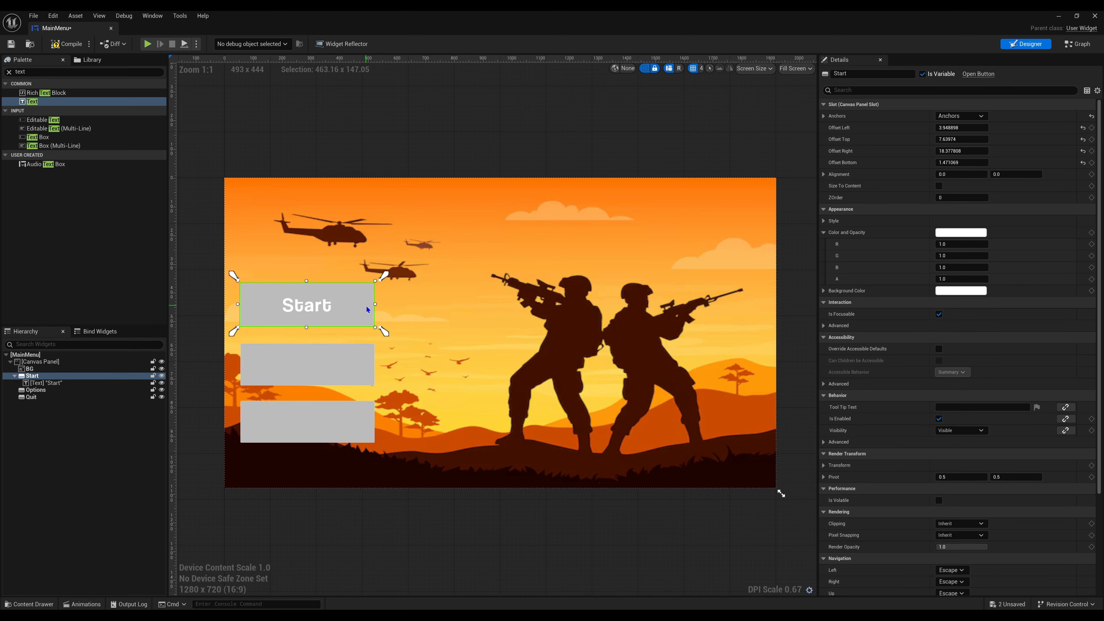
click(967, 237)
drag(903, 283, 900, 314)
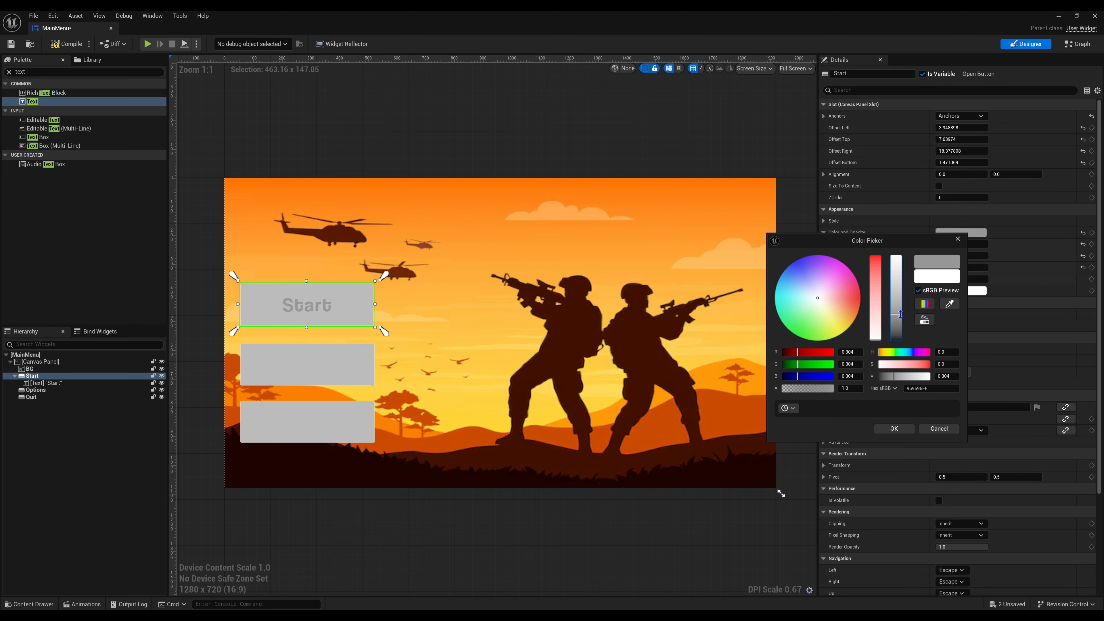
click(957, 239)
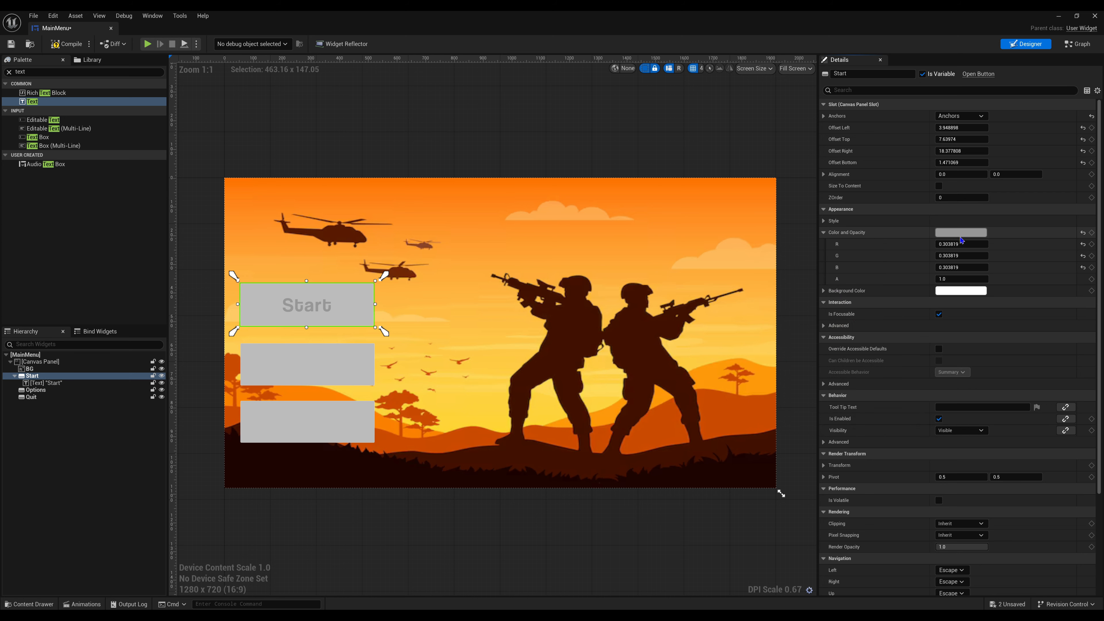
click(961, 234)
drag(895, 284, 895, 251)
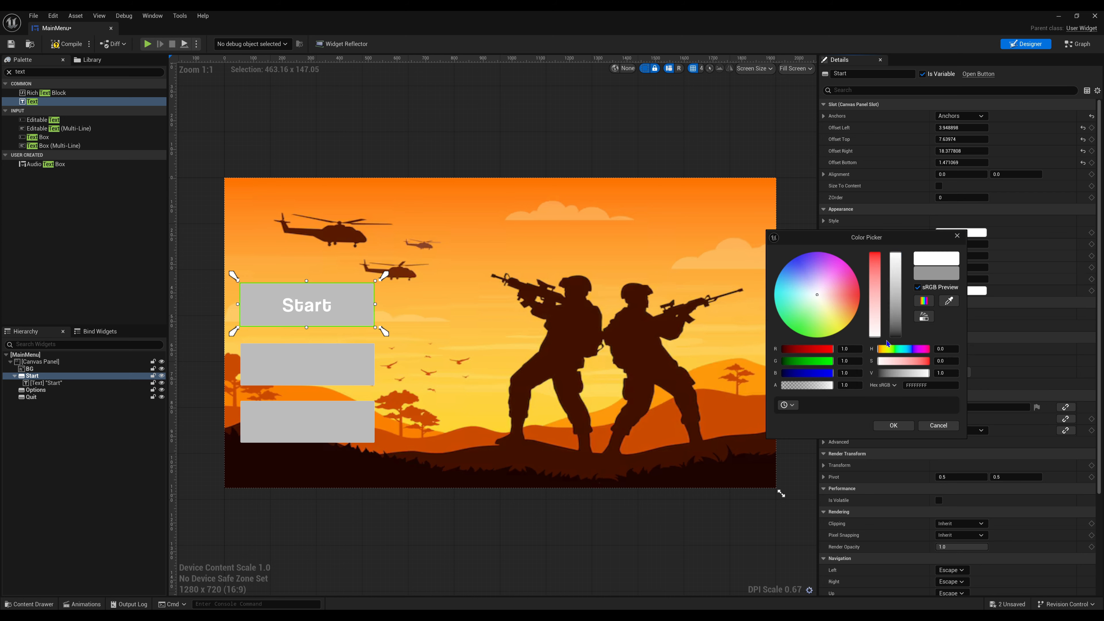
click(891, 425)
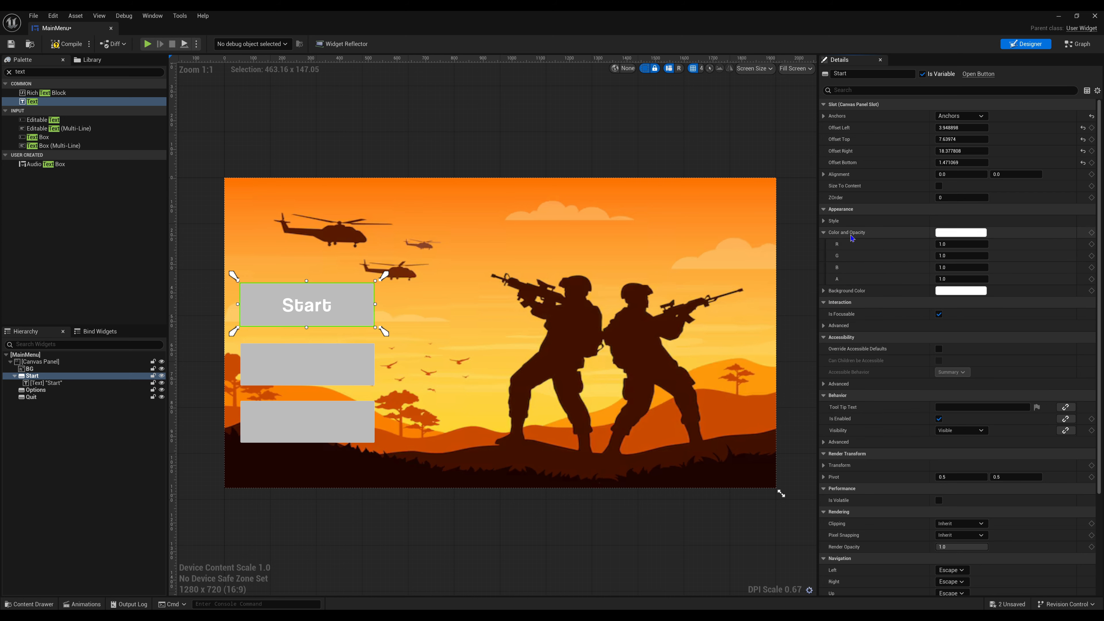
click(824, 235)
click(969, 235)
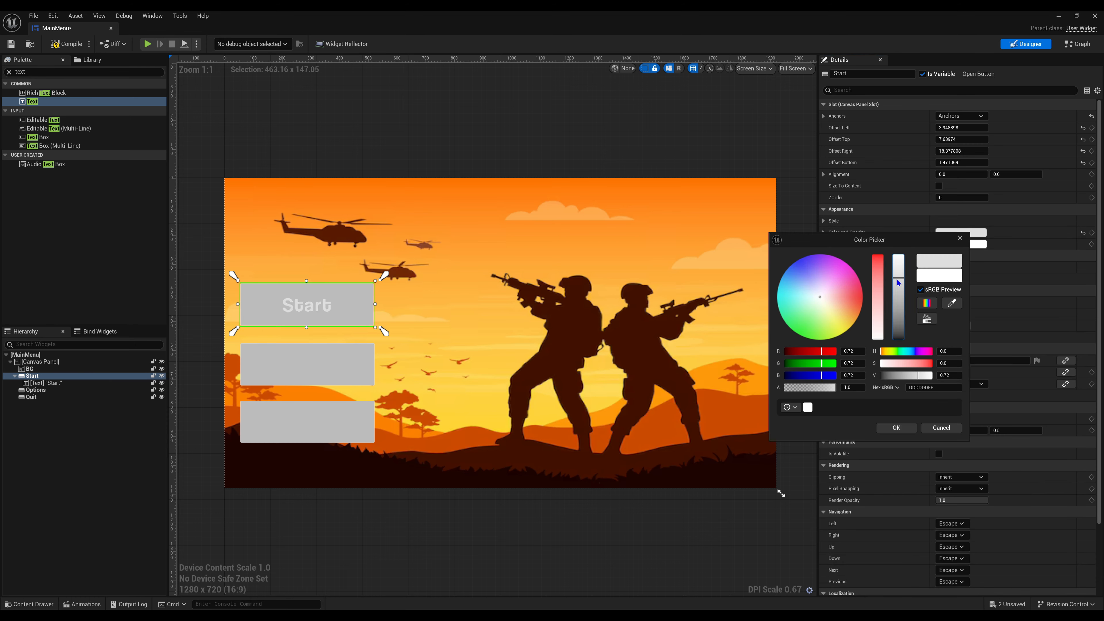
click(895, 429)
- Change the Start button's background color to dark gray with a value of about 0.109
click(958, 244)
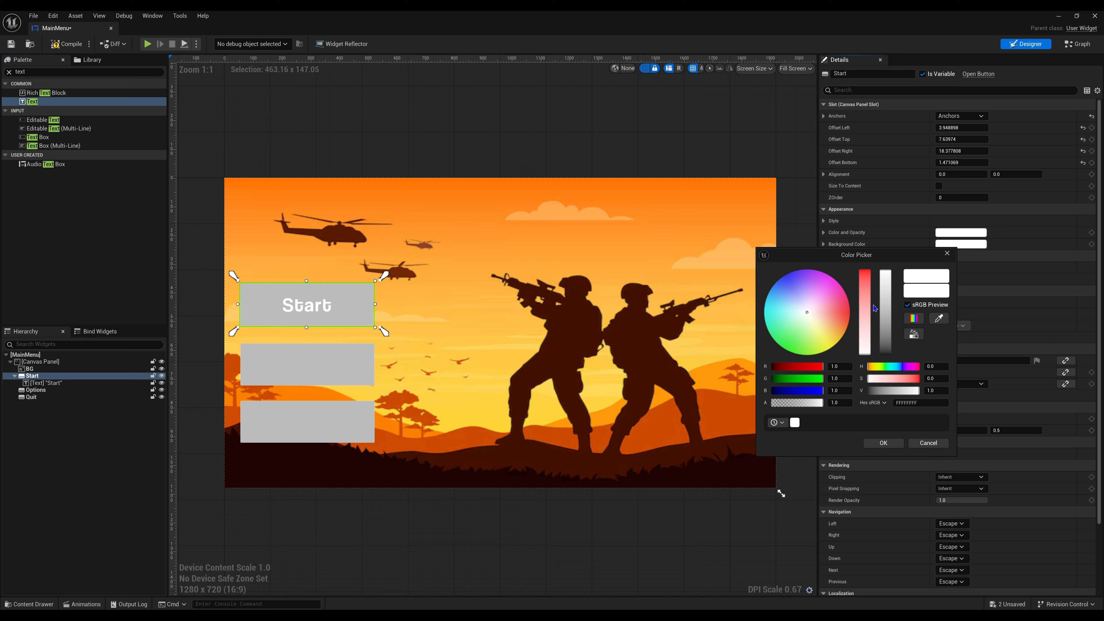
drag(891, 321, 885, 344)
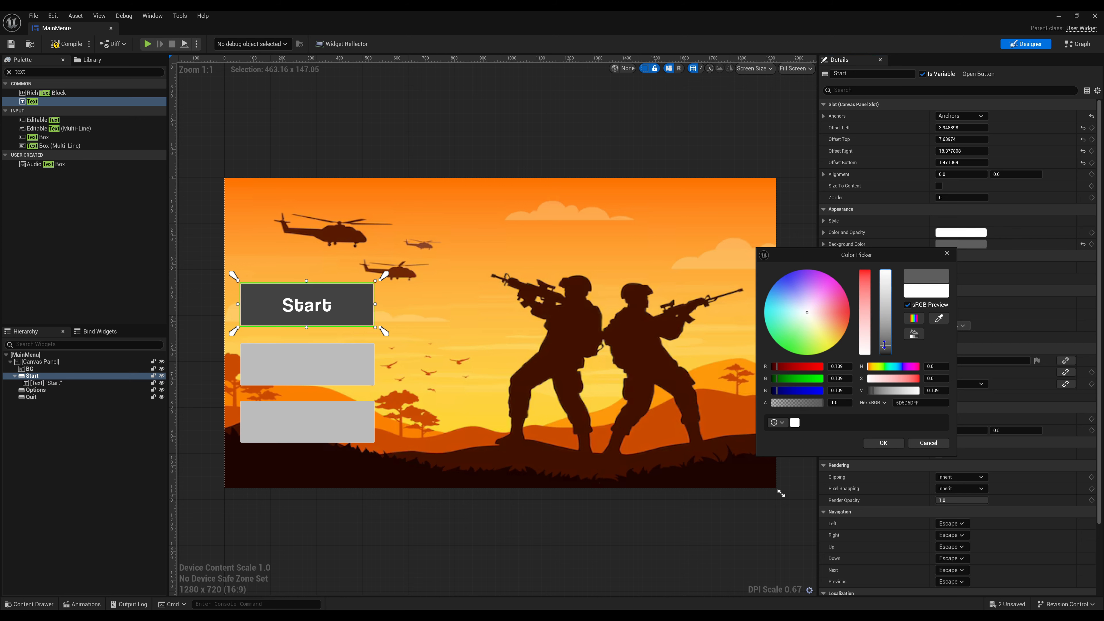
click(893, 447)
click(364, 165)
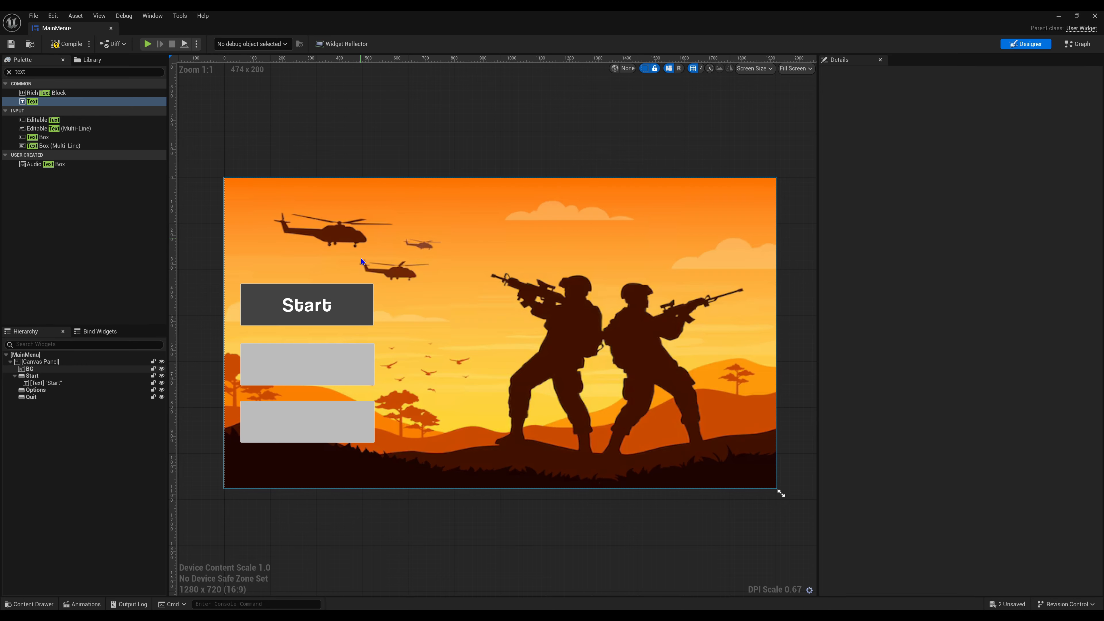
click(358, 302)
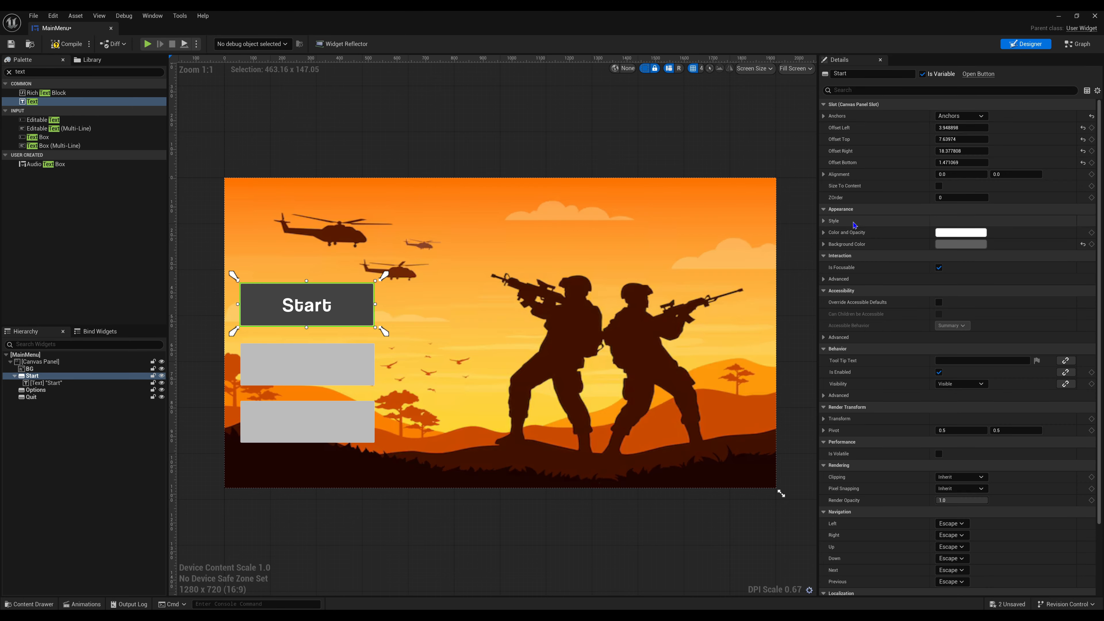
click(823, 244)
click(823, 244)
click(822, 210)
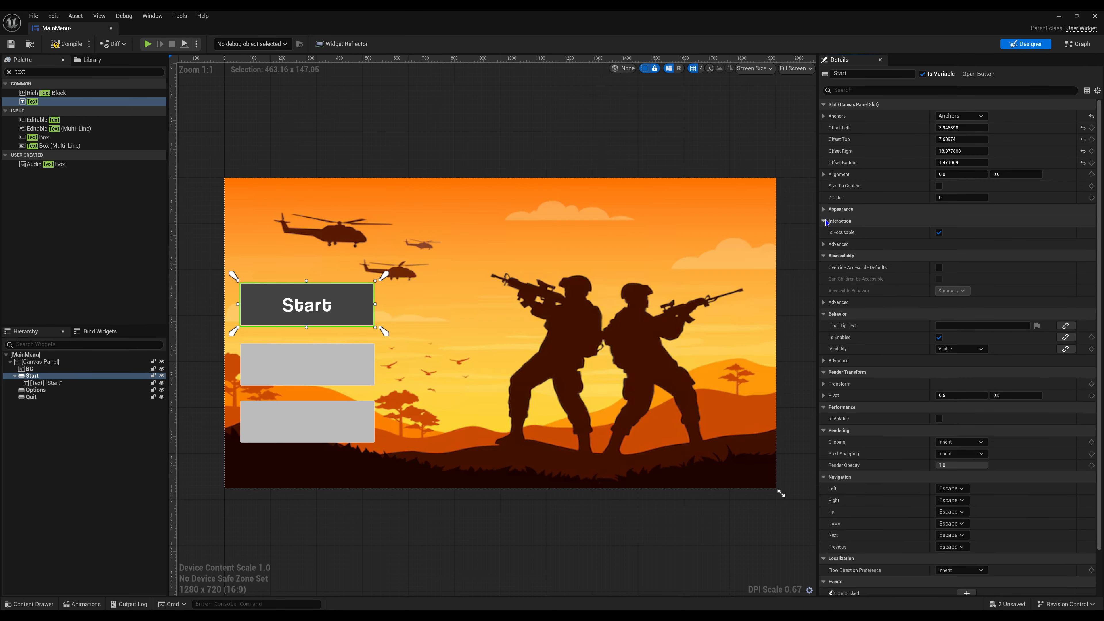
click(823, 210)
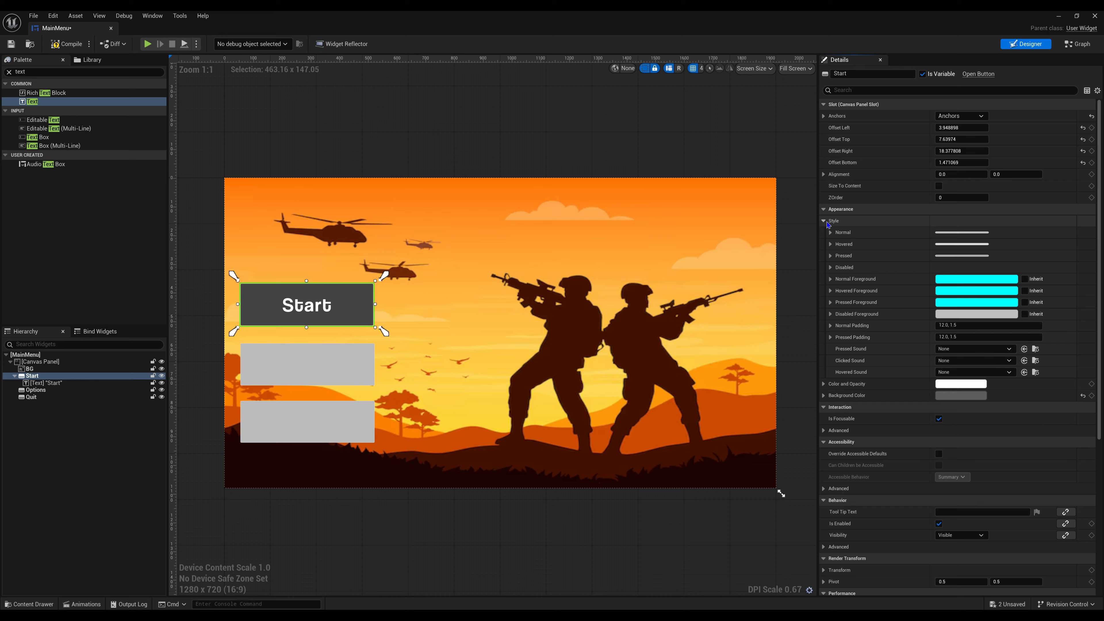
click(823, 221)
- Copy the Start button's text label and paste it inside the Options button
click(366, 352)
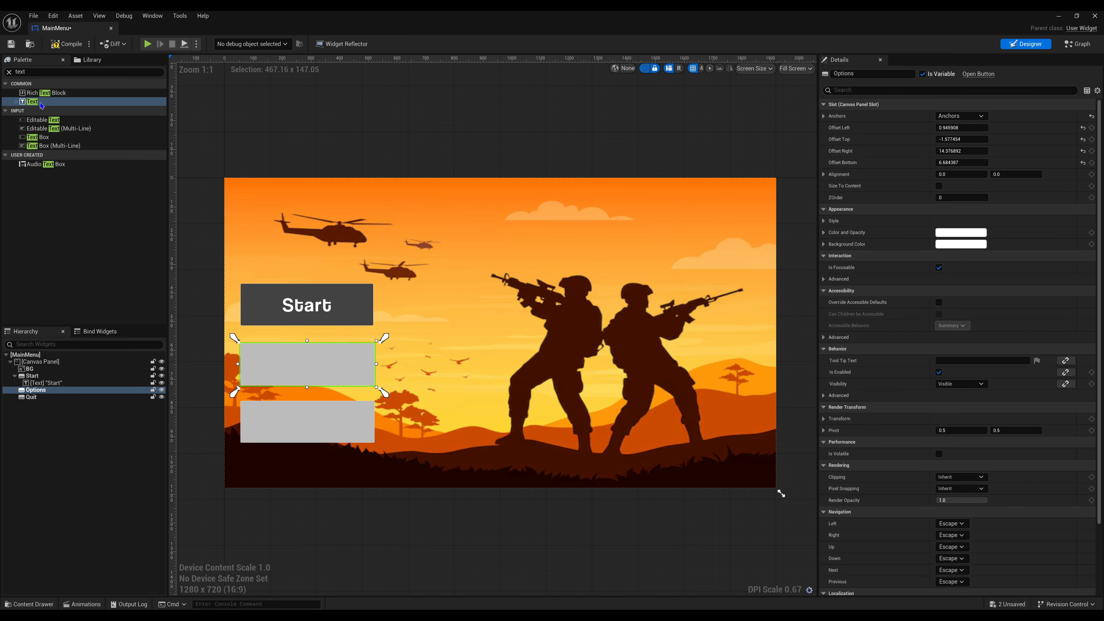
click(39, 383)
right_click(43, 383)
click(69, 417)
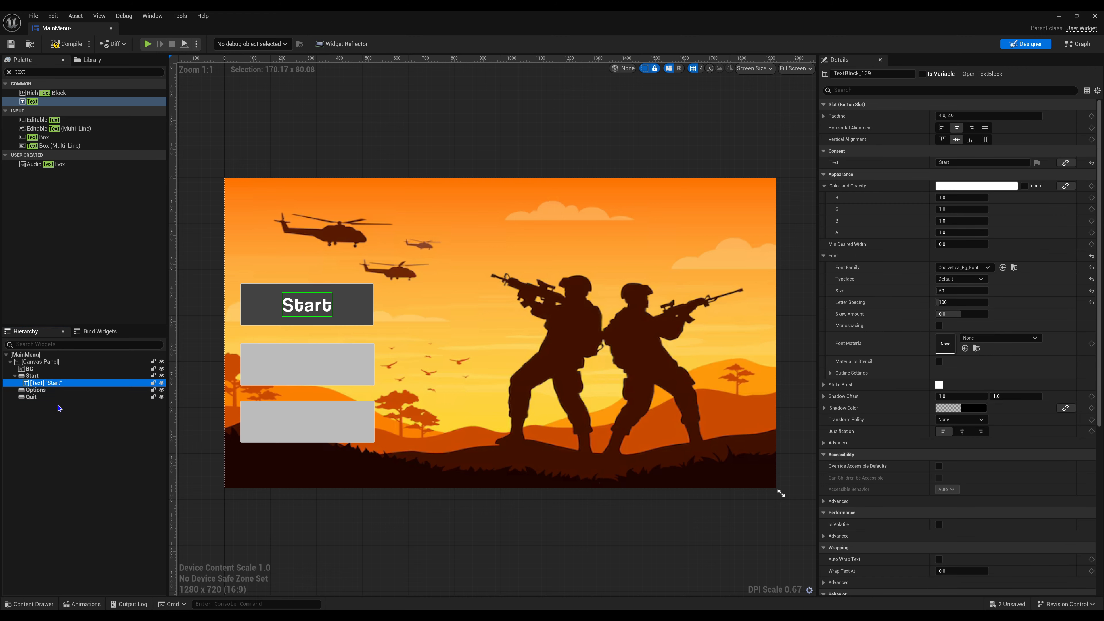
right_click(47, 390)
click(80, 442)
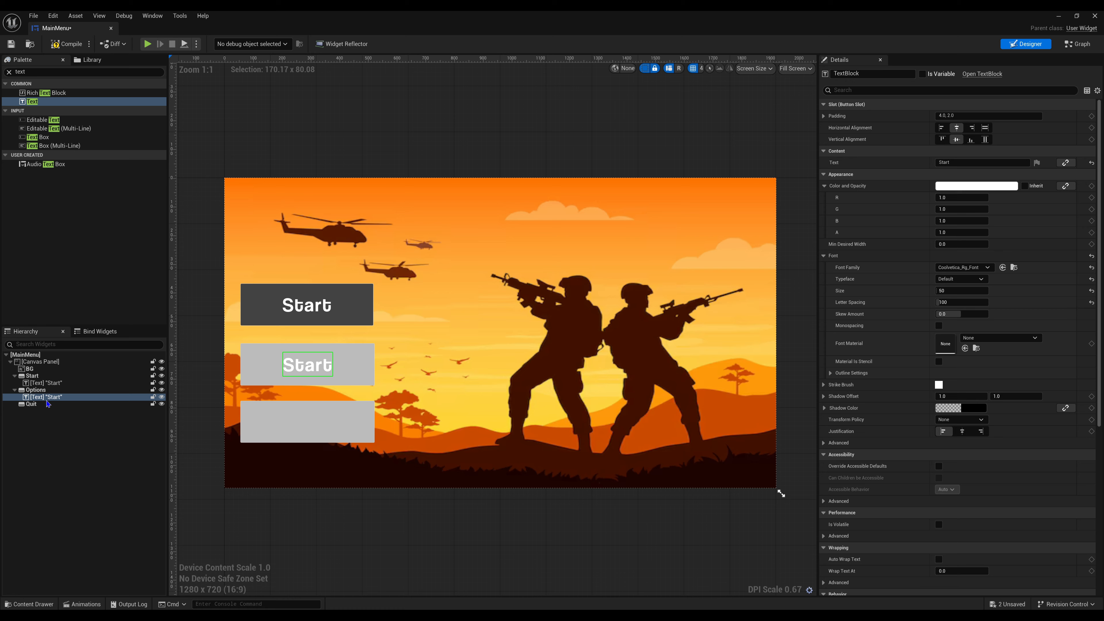
- Replace the text of the Options button's copied label with "Settigns"
click(65, 389)
click(52, 396)
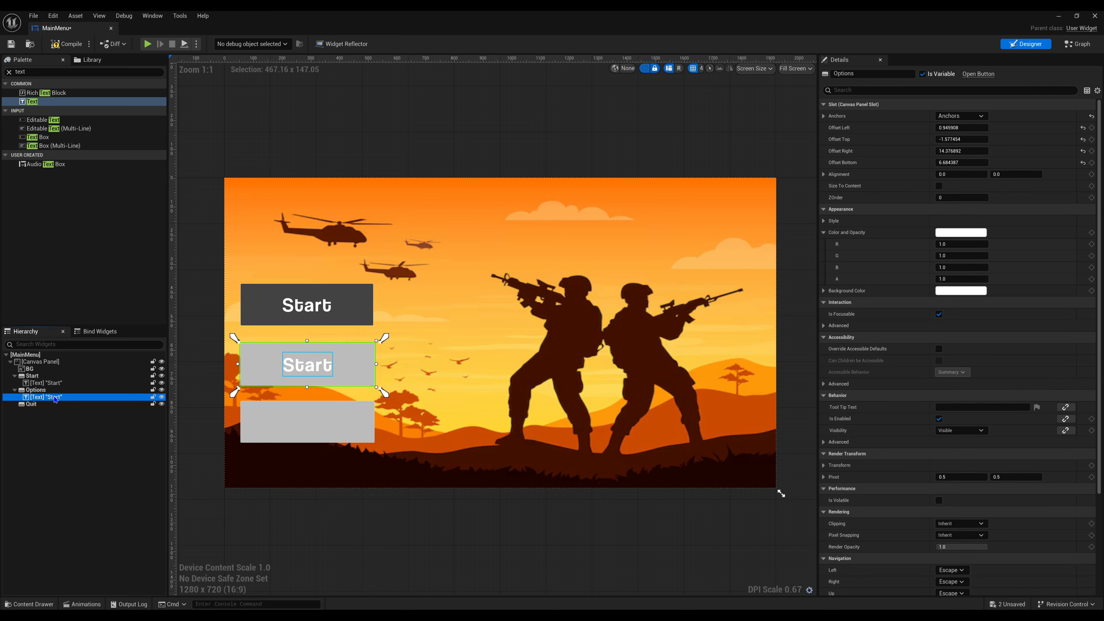
click(971, 161)
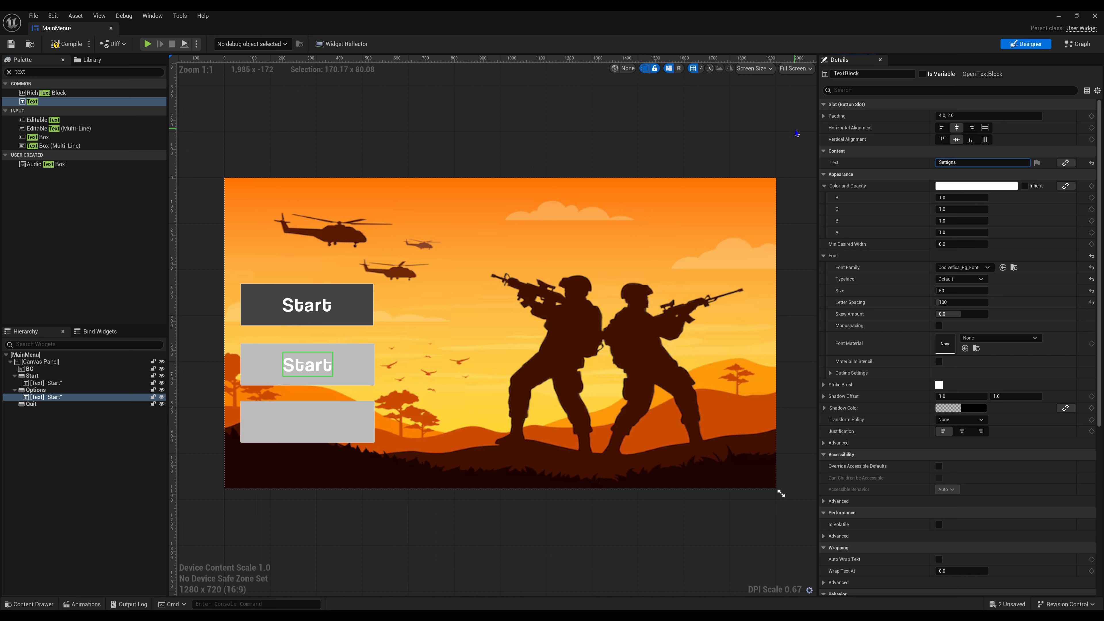
click(456, 116)
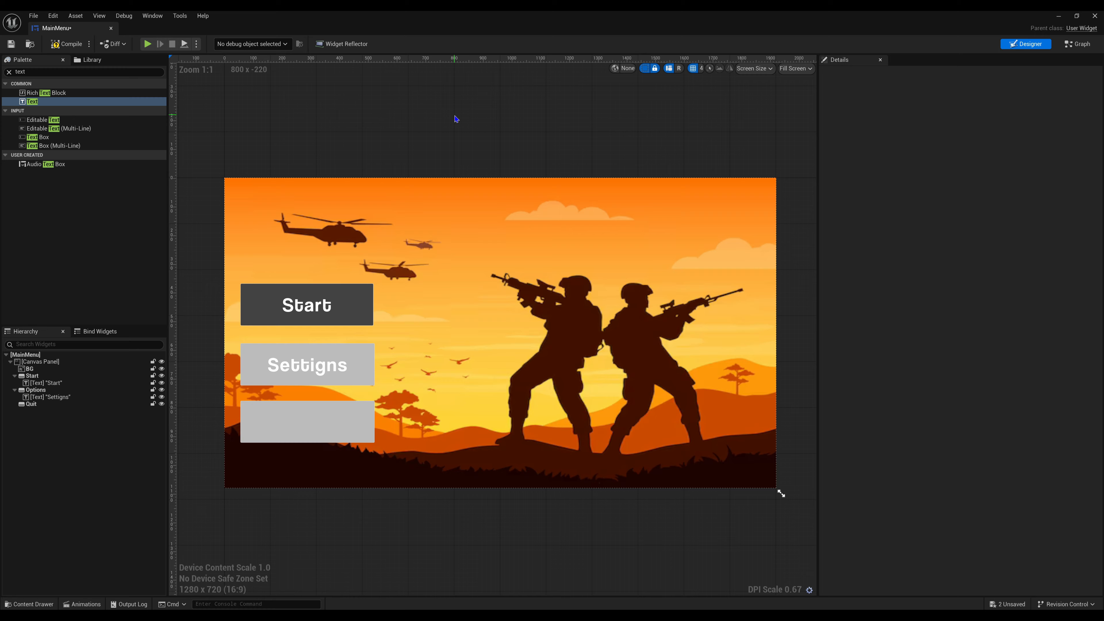
- Retype the Options button's label text as "Setinggs"
click(302, 377)
click(960, 158)
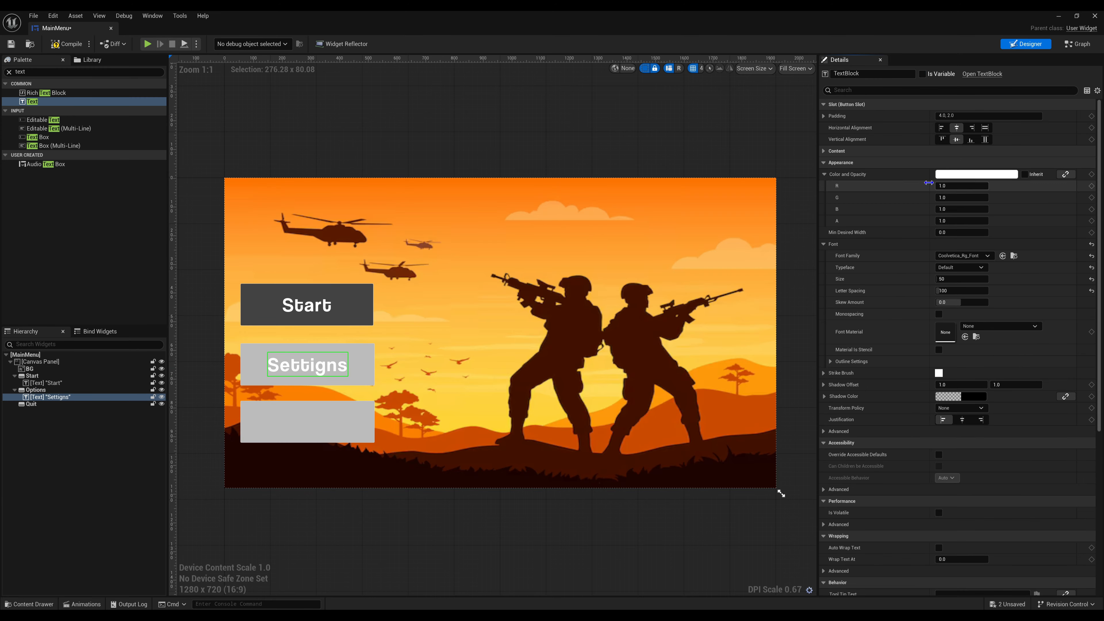
click(982, 151)
click(955, 162)
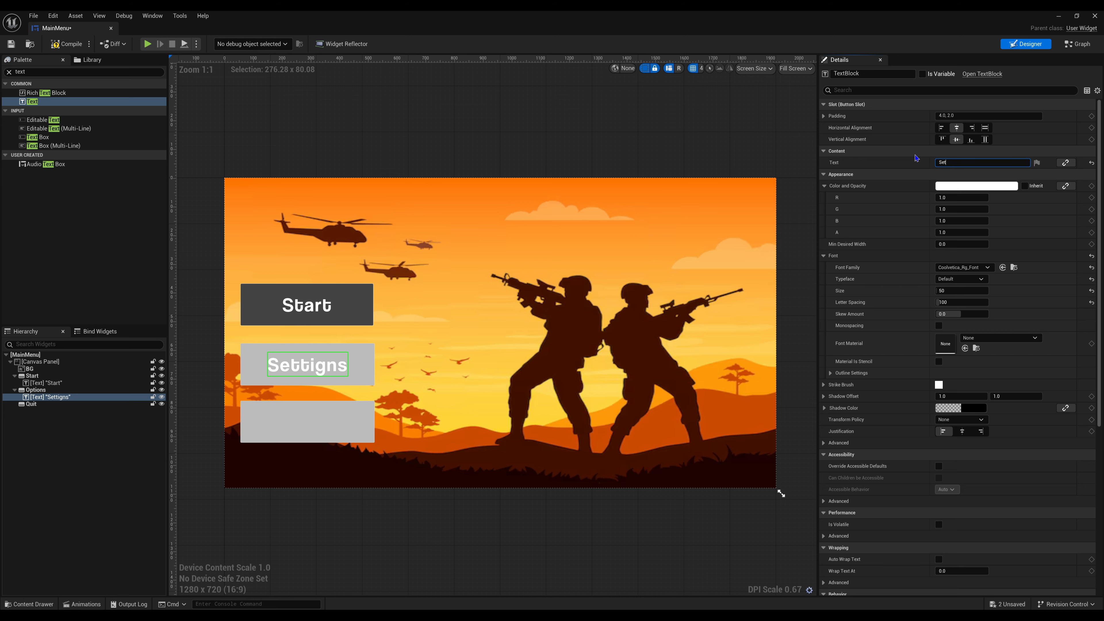
text(Setinggs)
click(427, 107)
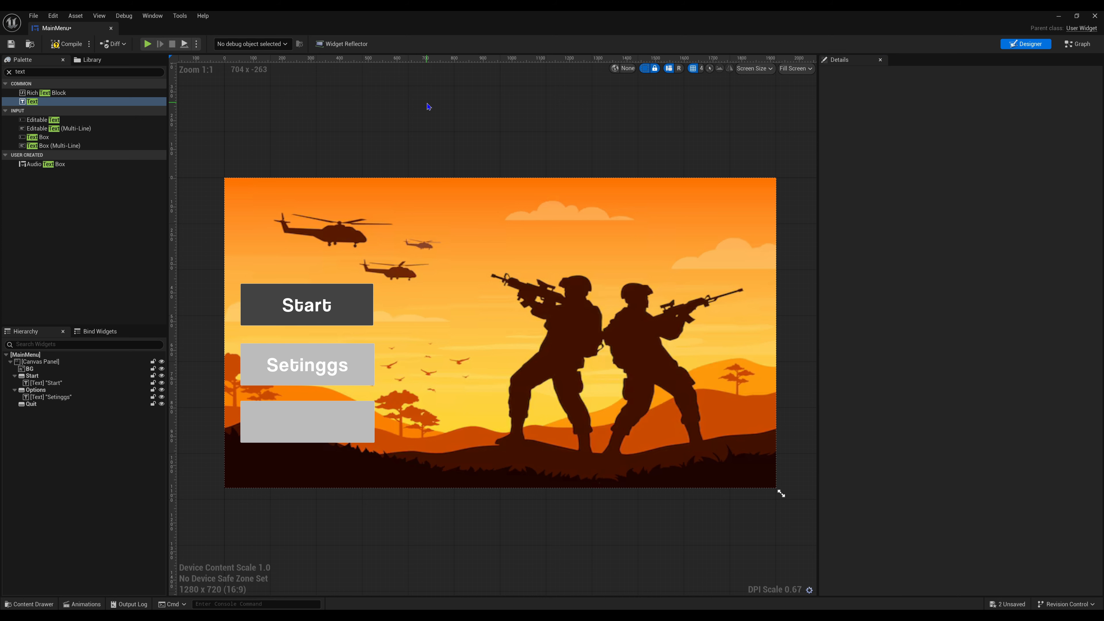
- Correct the Options button's label text to "Setings"
click(326, 368)
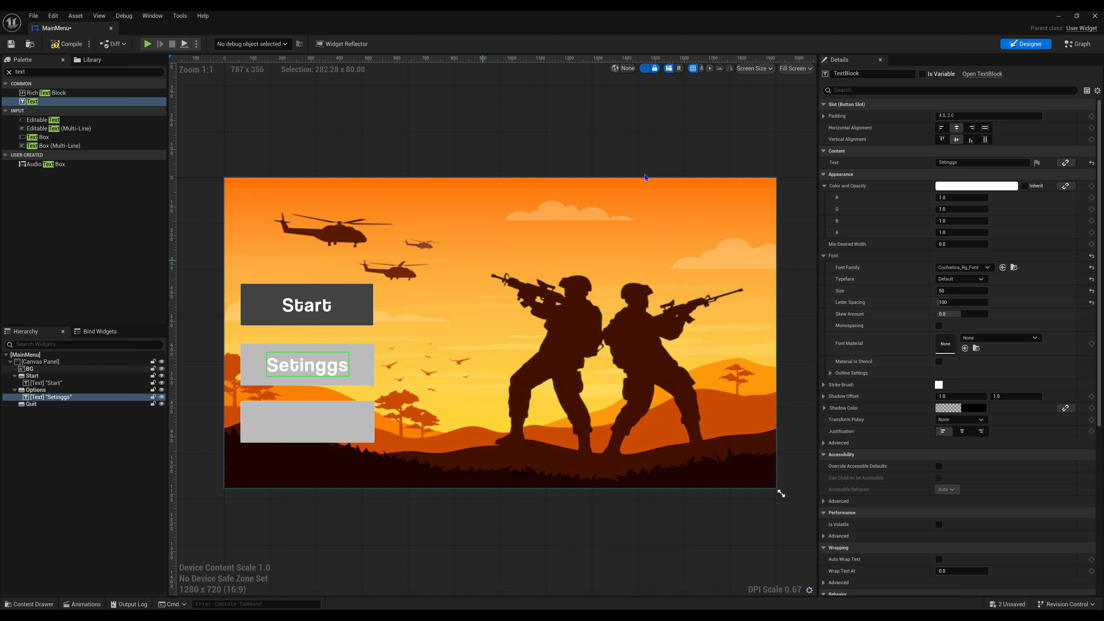
click(958, 163)
key(BackSpace)
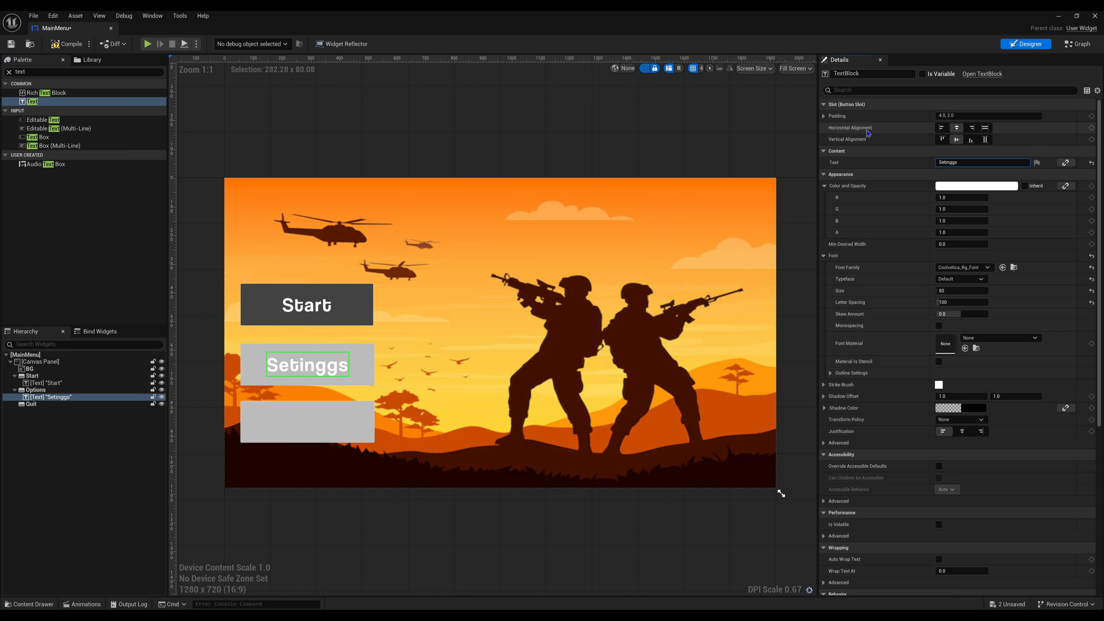
click(398, 136)
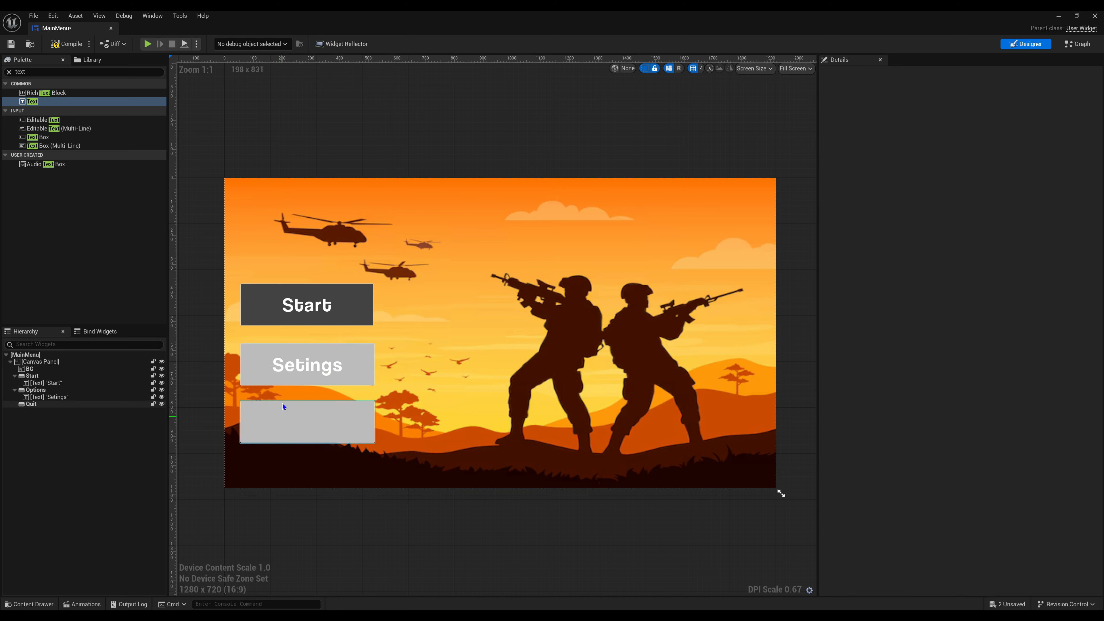
- Copy the Options button's text label into the Quit button and set the copied label's text to "Quit"
click(65, 396)
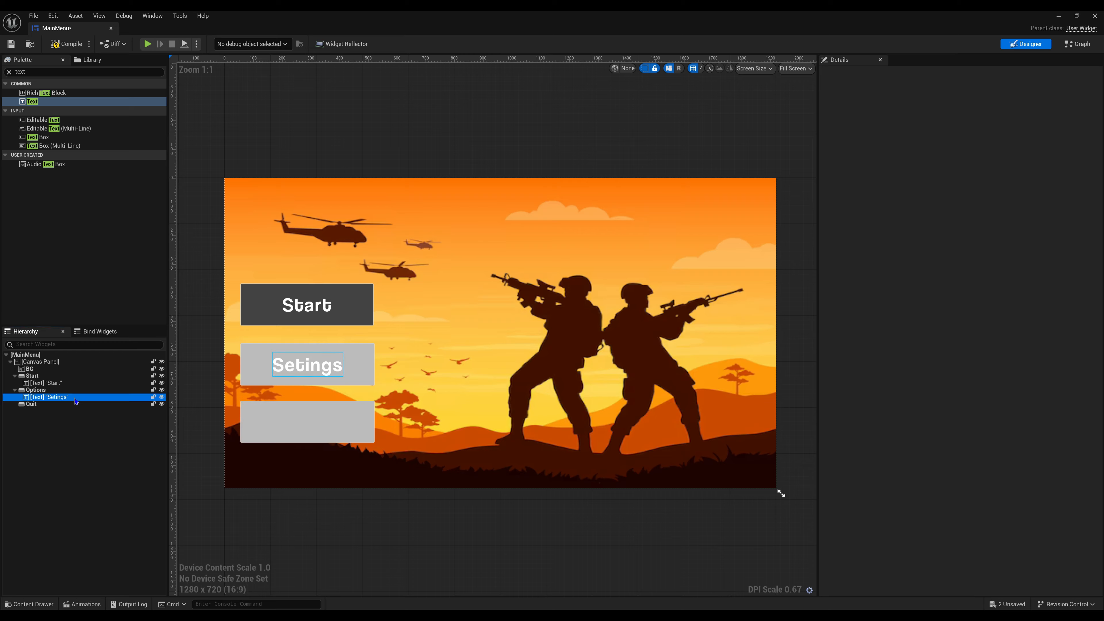
right_click(75, 398)
click(97, 436)
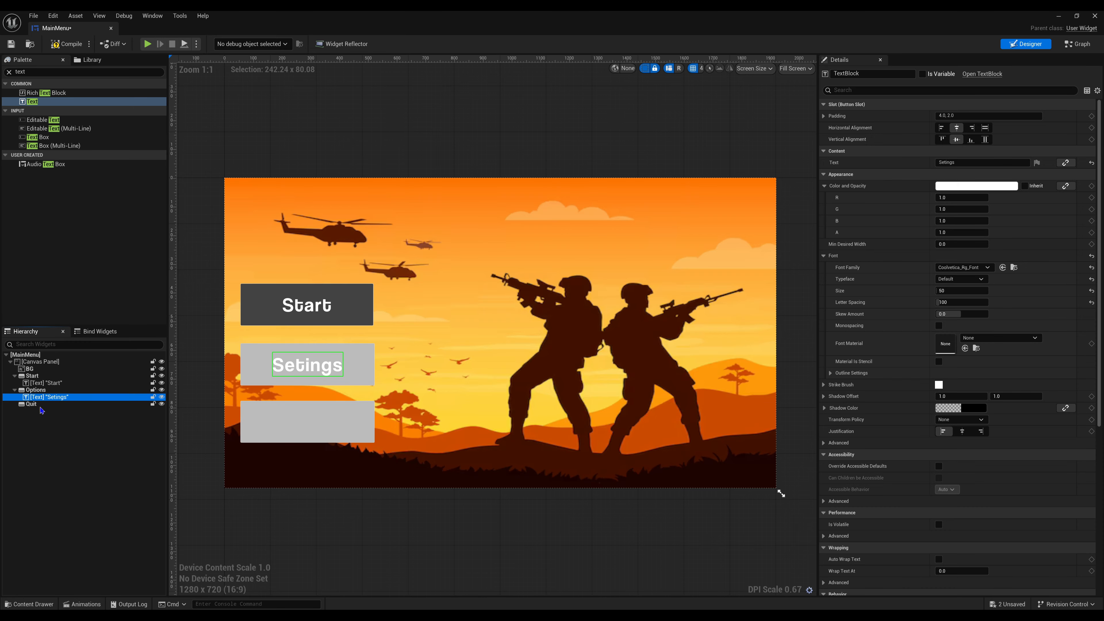
click(31, 404)
right_click(39, 404)
click(66, 451)
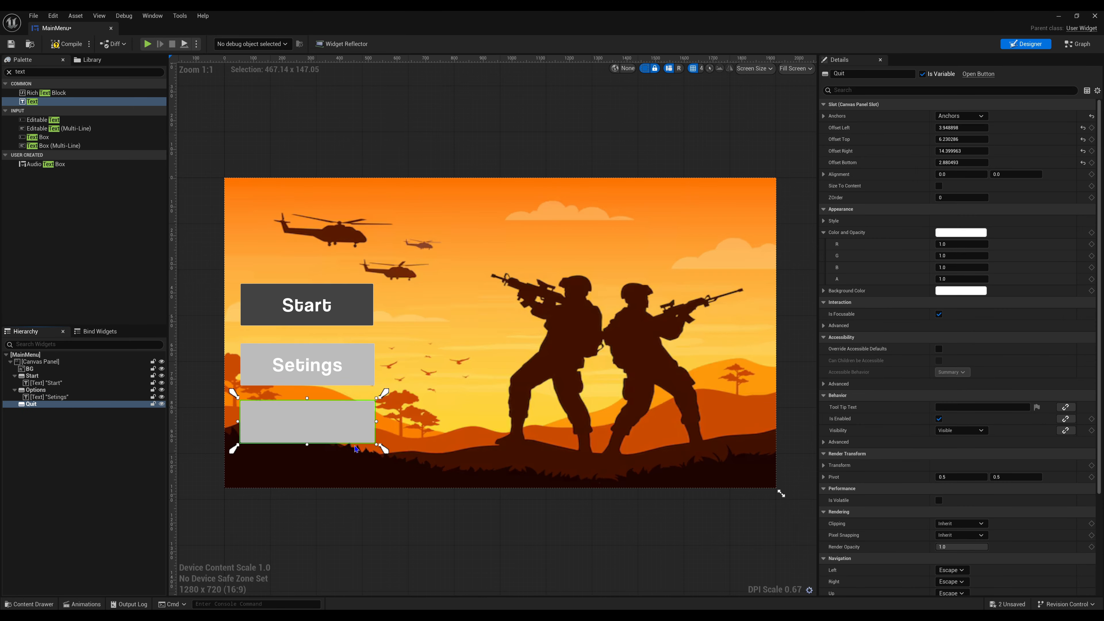
click(973, 162)
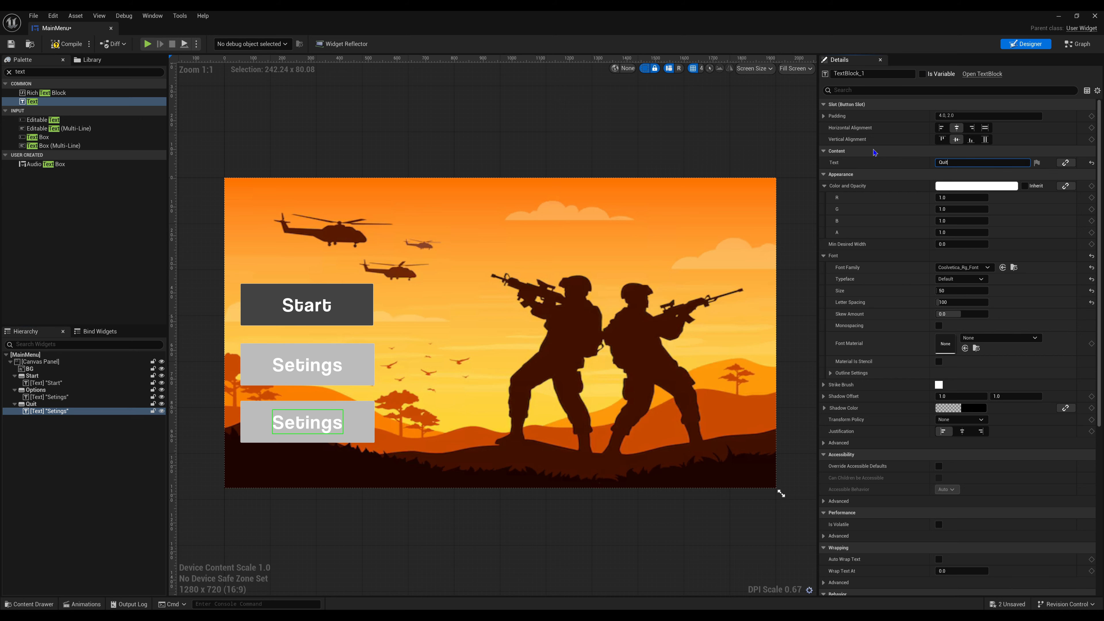
click(509, 123)
- Copy the hex sRGB value of the Start button's background color, leaving that color as it is
click(367, 416)
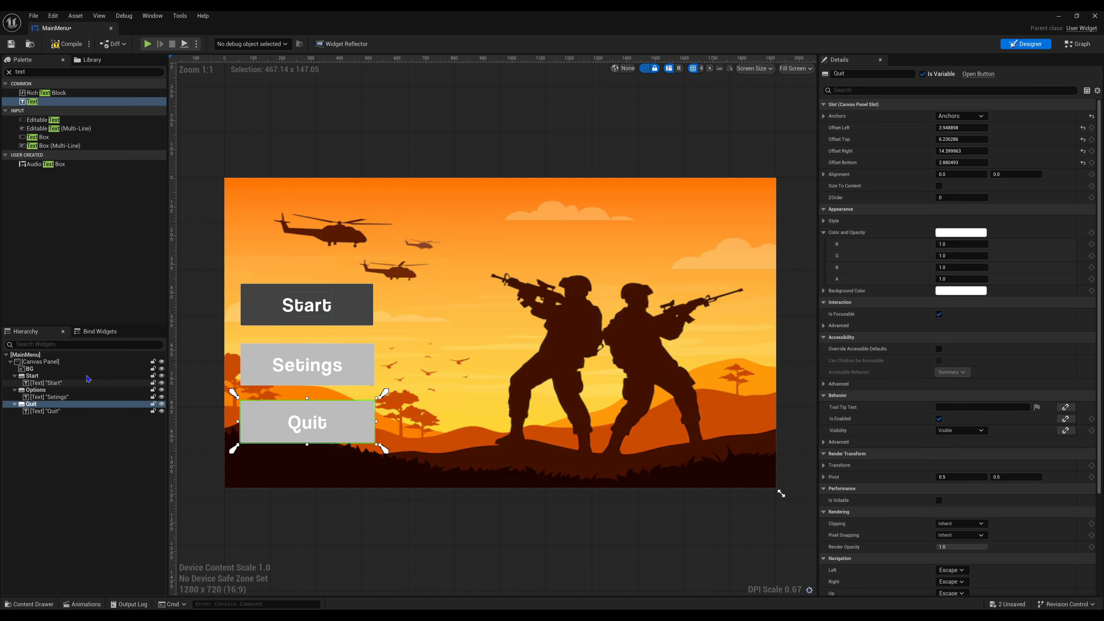
click(57, 377)
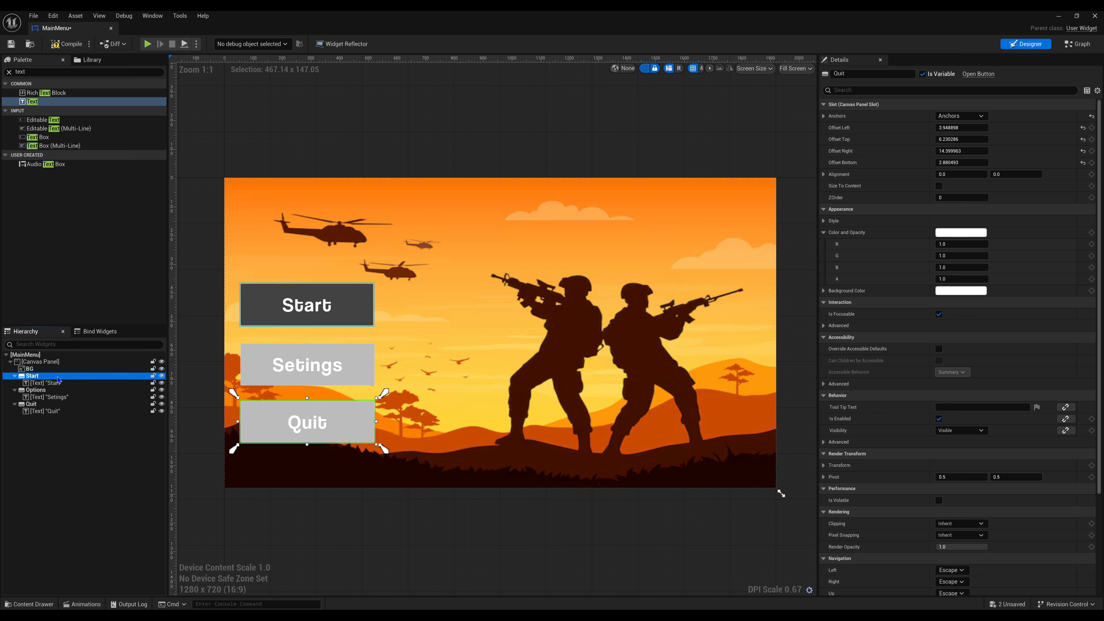
click(969, 292)
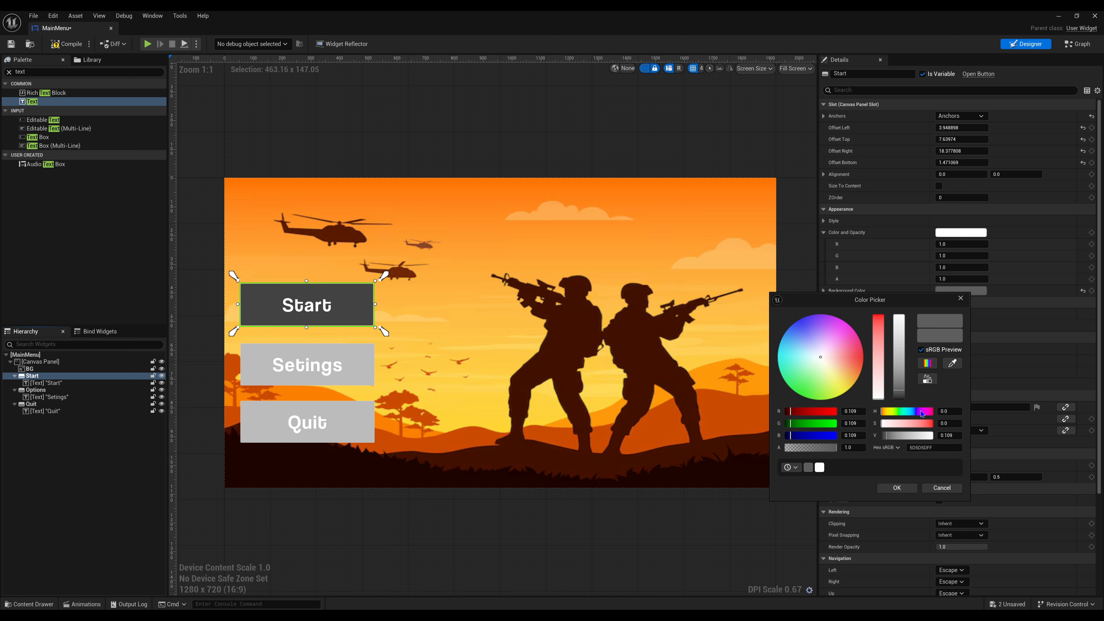
right_click(924, 447)
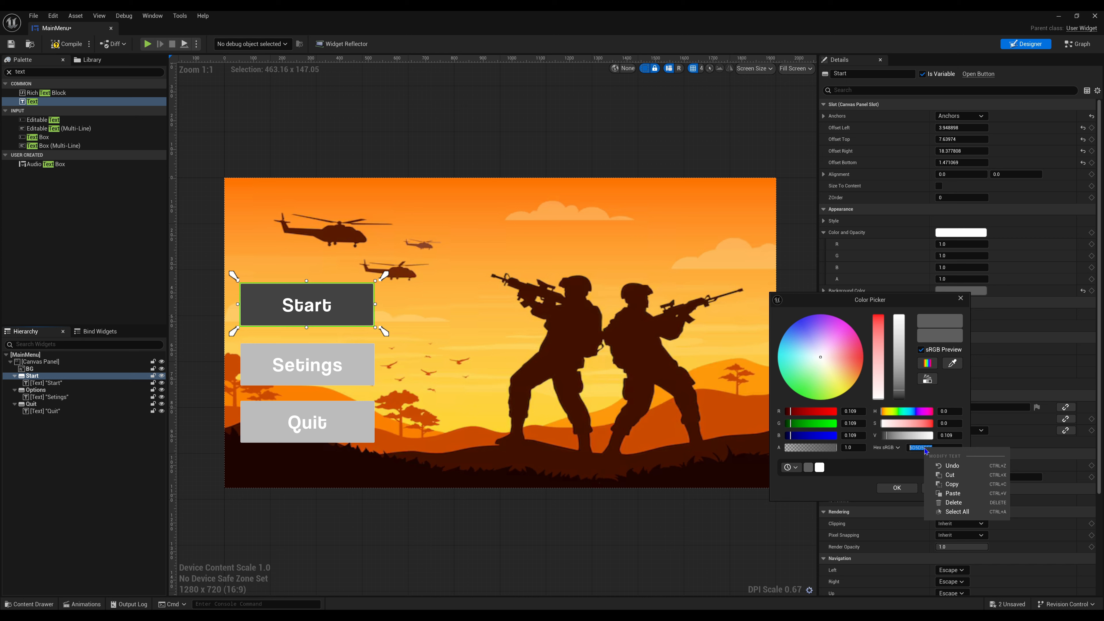
click(949, 478)
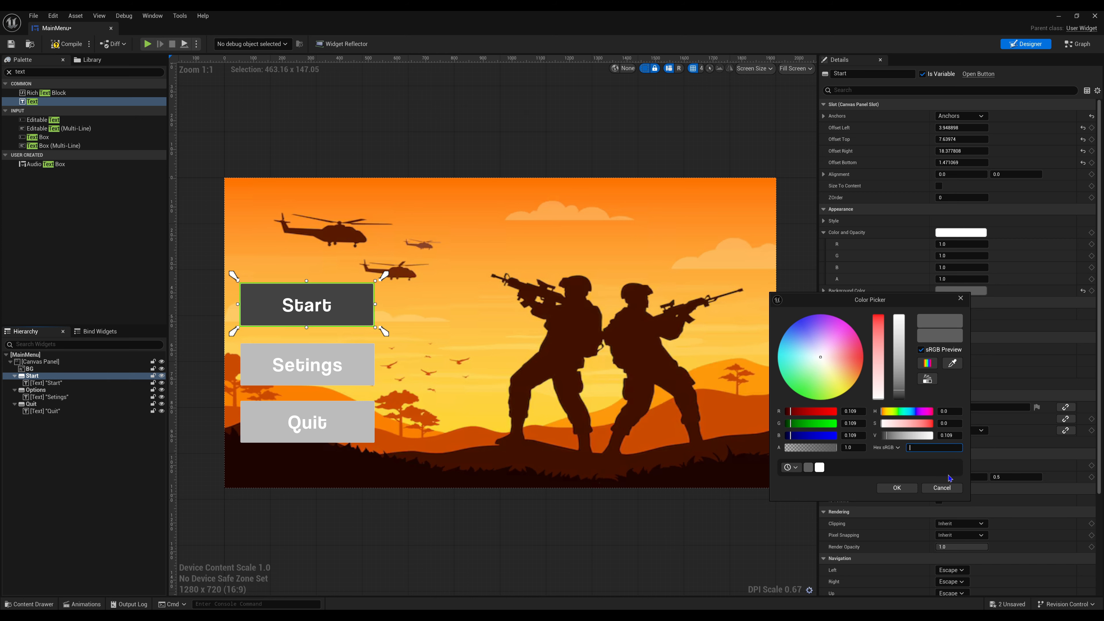
right_click(925, 447)
click(948, 484)
click(636, 145)
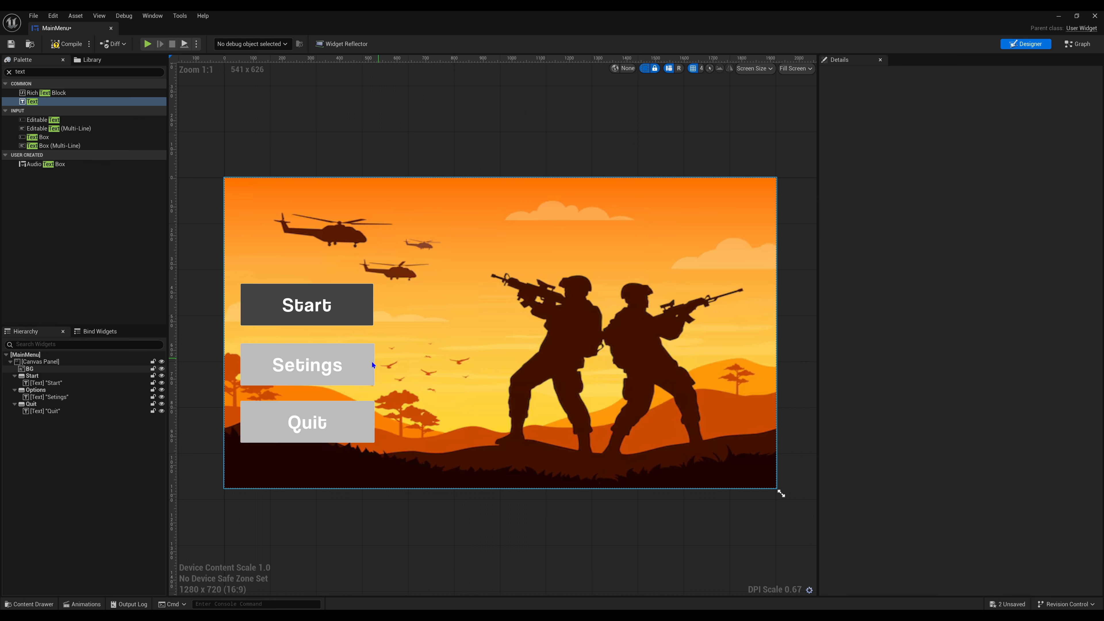
- Apply the copied dark gray hex value as the Options button's background color
click(371, 361)
click(958, 291)
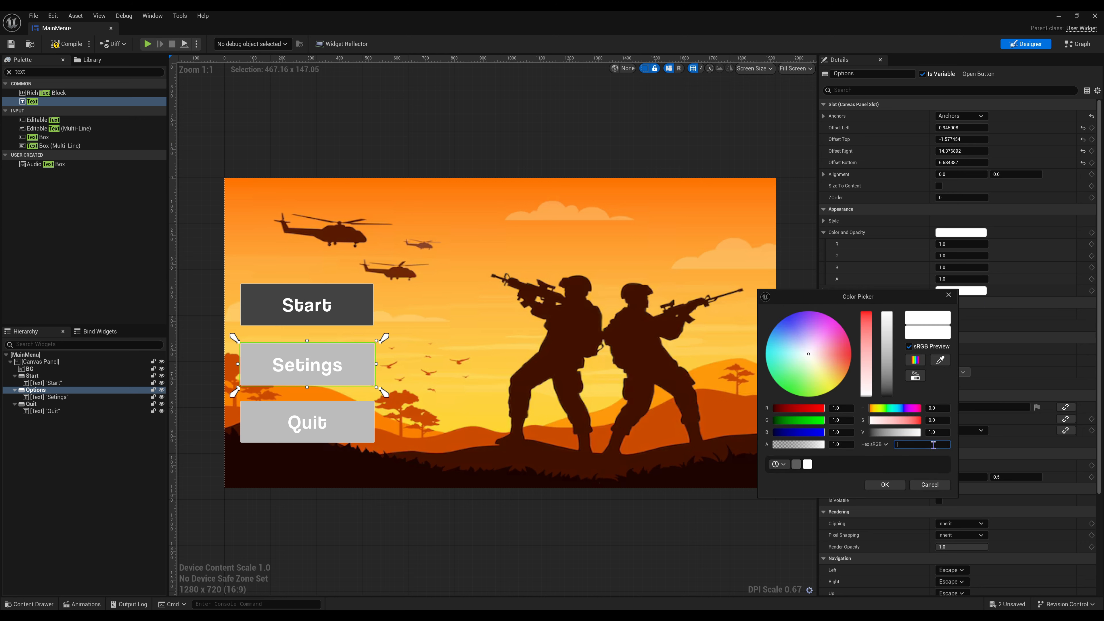
click(884, 484)
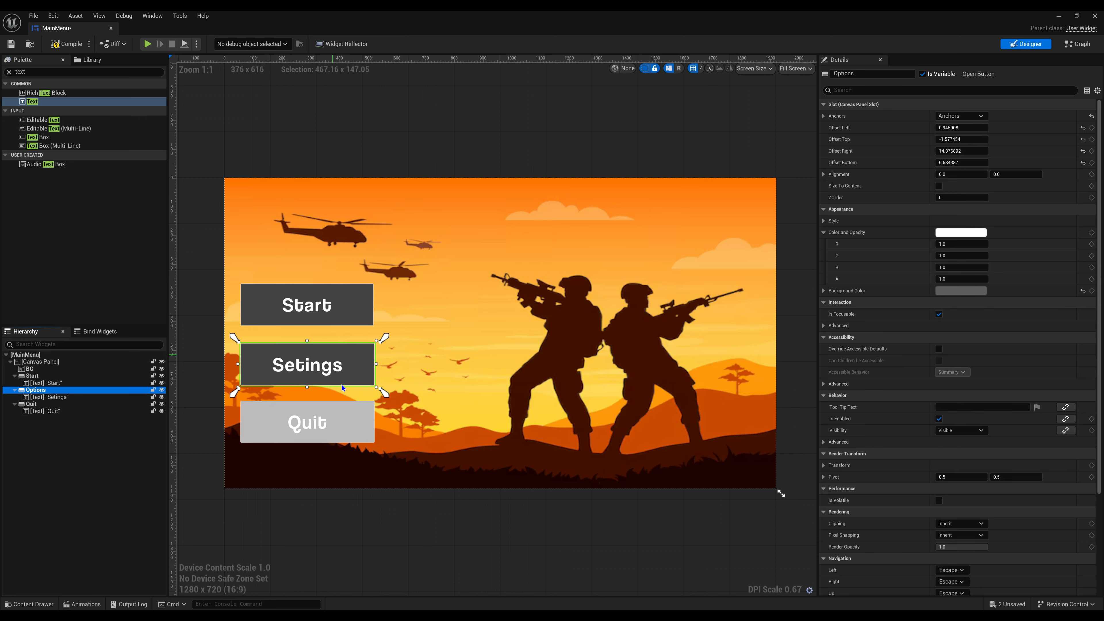
- Apply the same copied dark gray hex value to the Quit button's background color and deselect the button
click(370, 405)
click(960, 290)
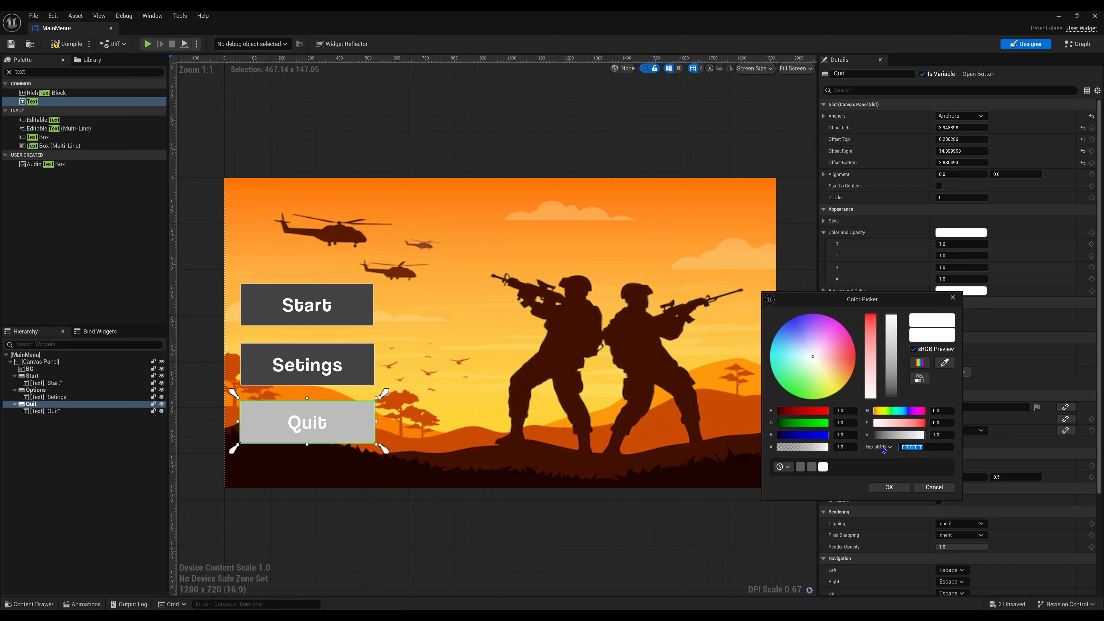
click(889, 486)
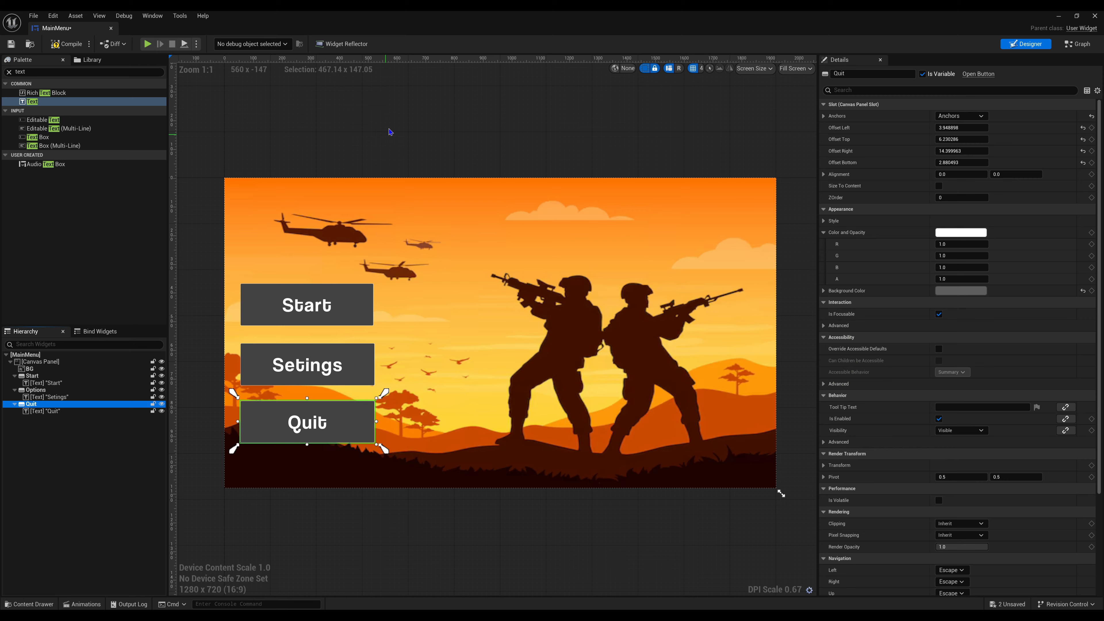
click(376, 81)
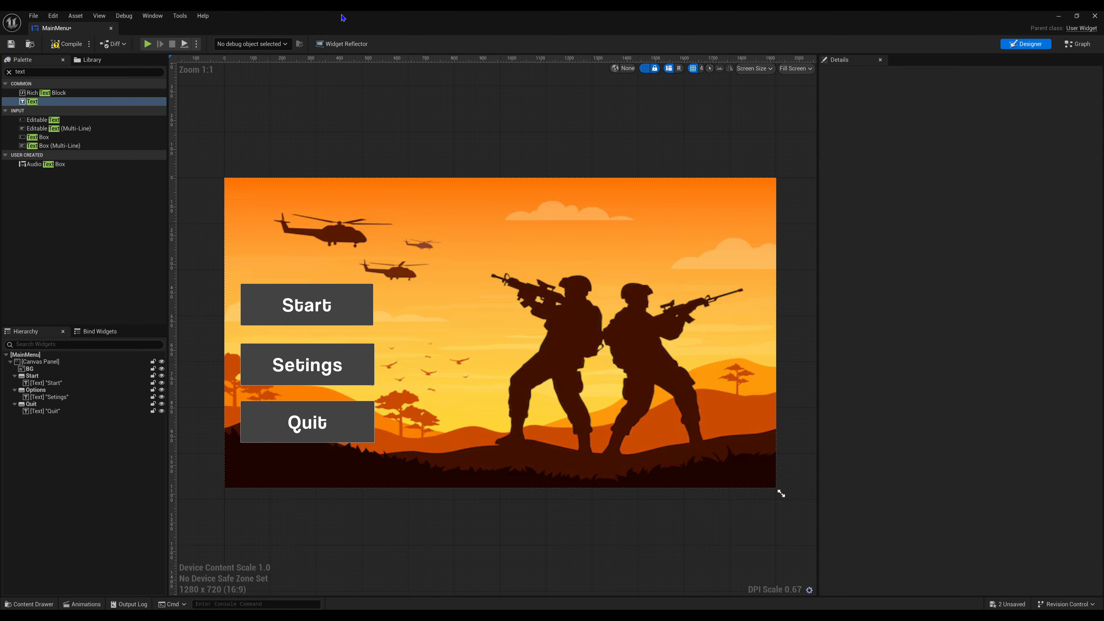
- Compile and save the MainMenu widget, and clear the "text" filter from the widget palette
click(61, 45)
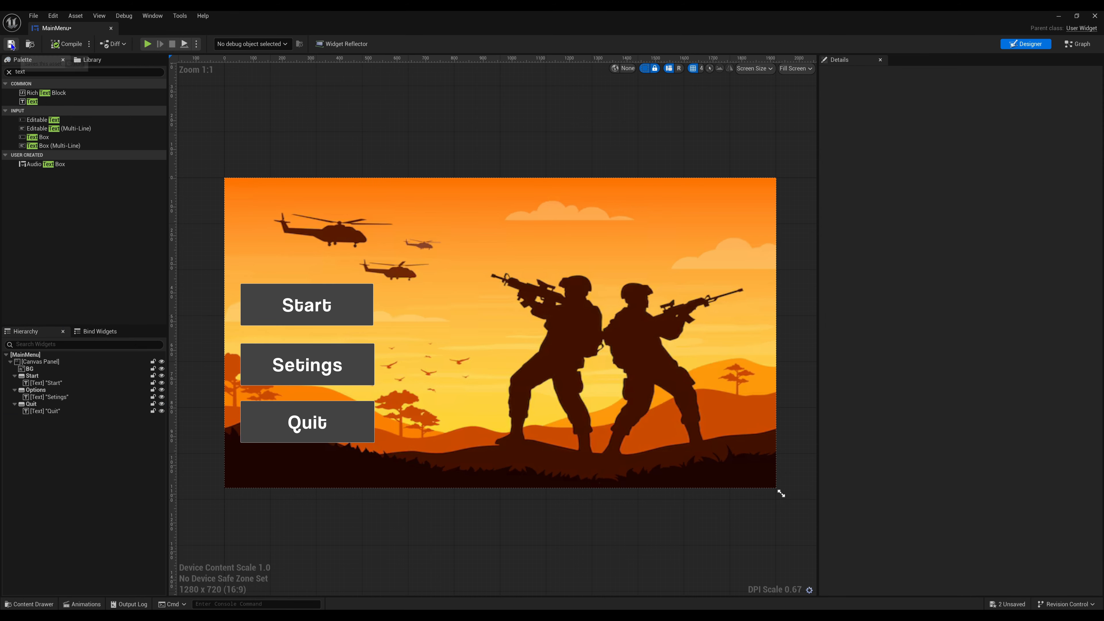
click(352, 316)
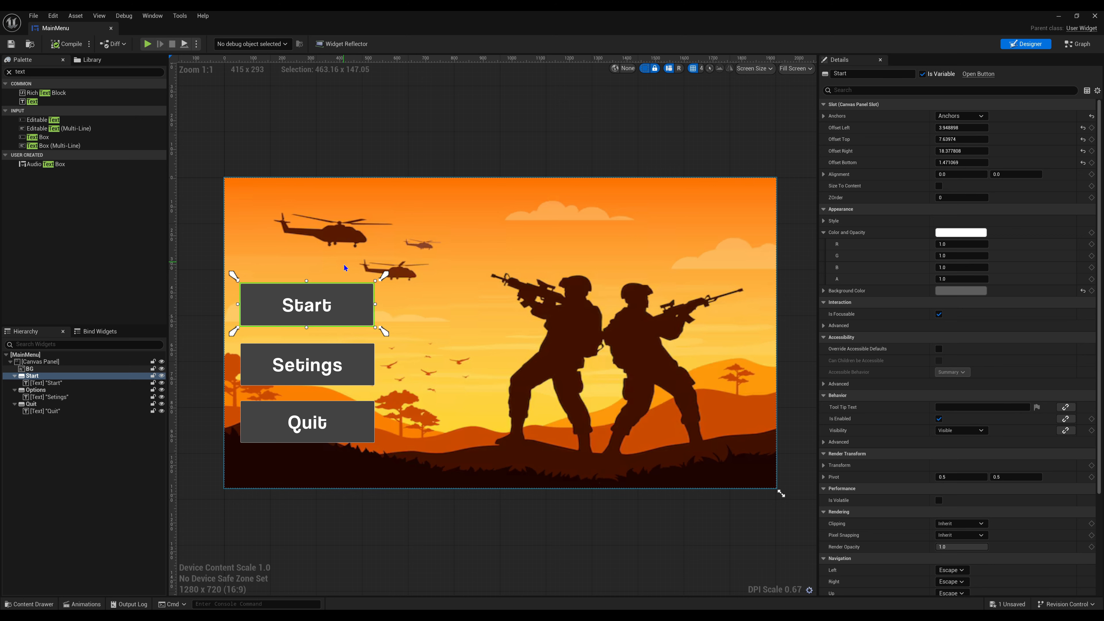
click(329, 180)
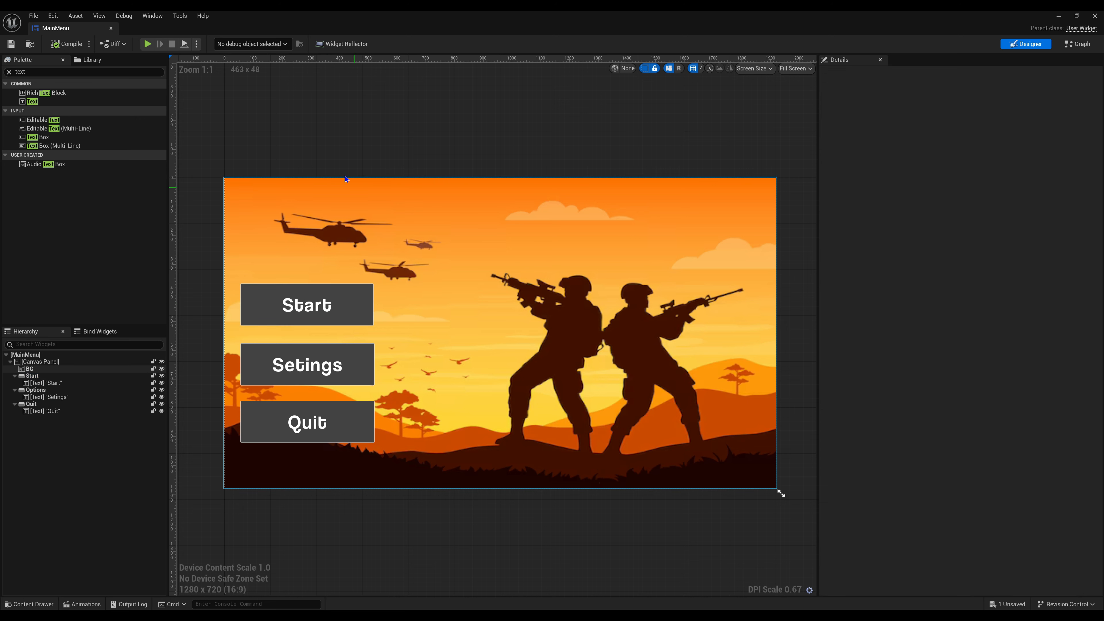
click(9, 72)
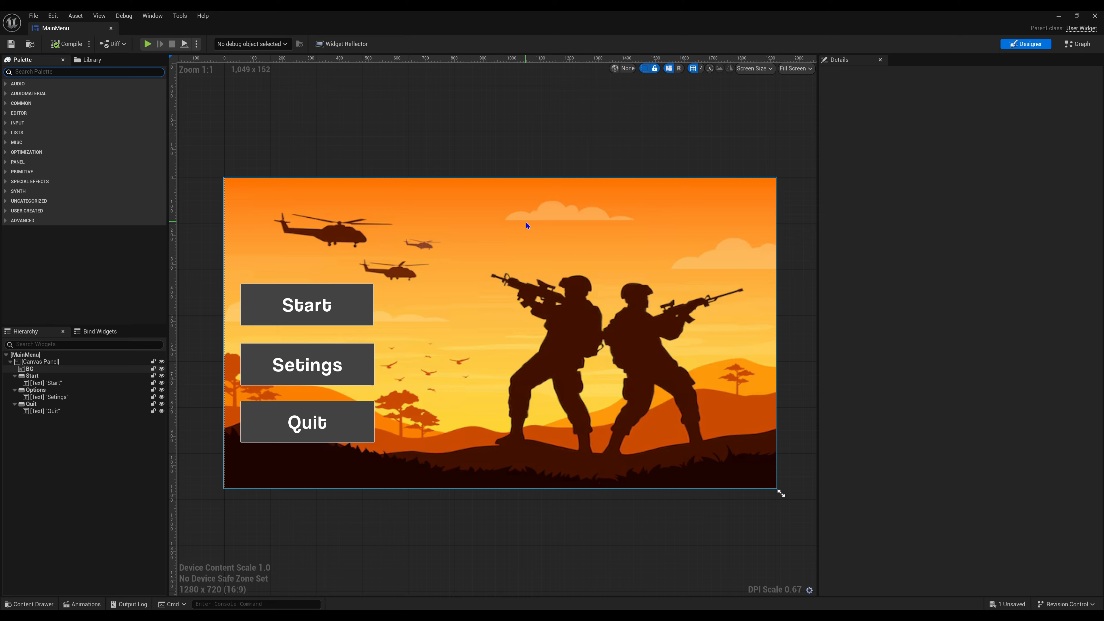
click(356, 314)
click(360, 366)
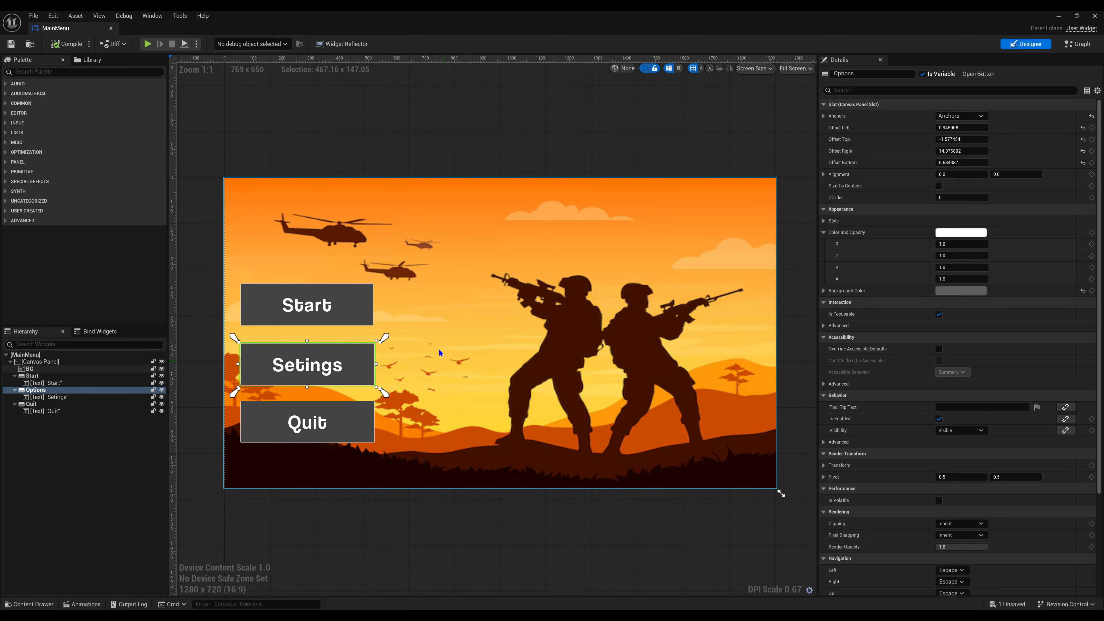
click(399, 91)
- Add an On Clicked event for the Start button
click(368, 307)
scroll(939, 513, down, 10)
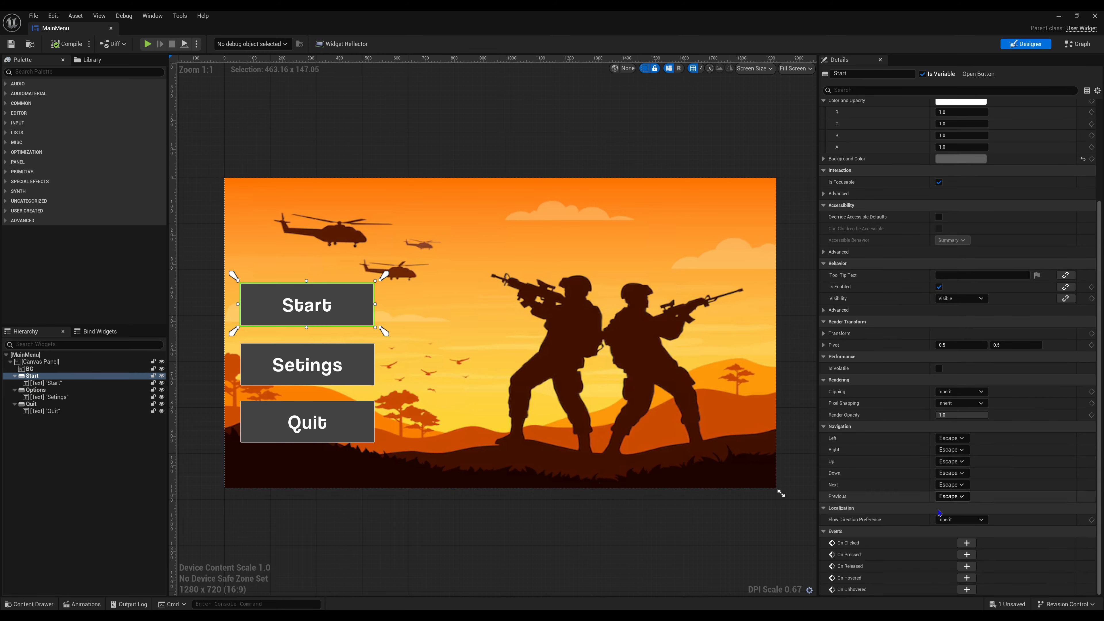
click(966, 542)
- Add an Open Level (by Name) node executed by the On Clicked (Start) event and place it beside the event
right_drag(807, 363, 667, 361)
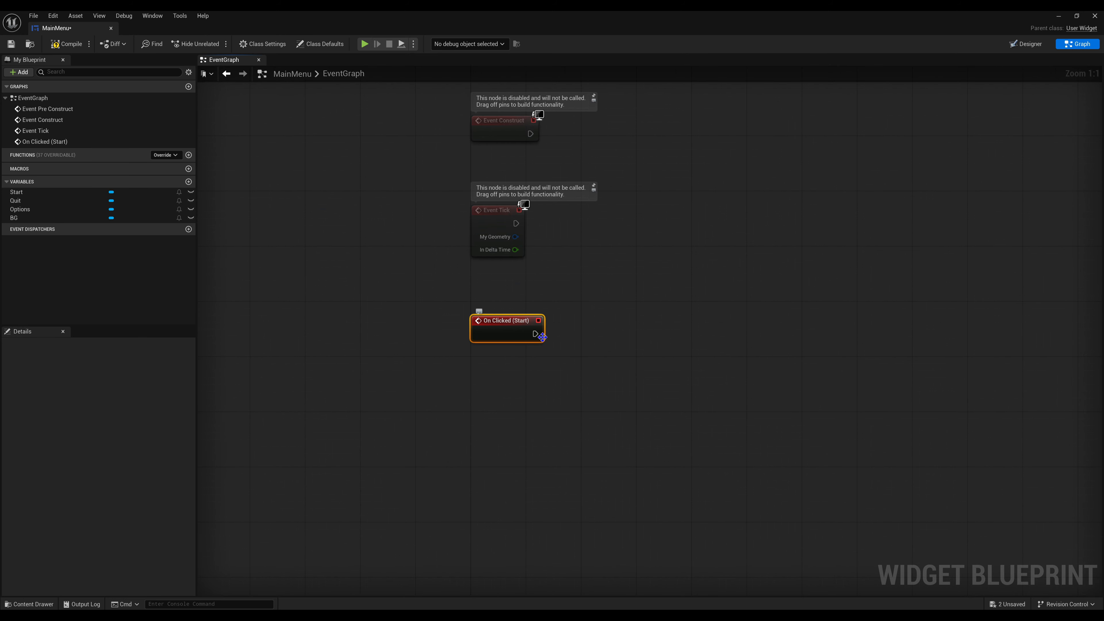
drag(535, 333, 617, 348)
text(open level)
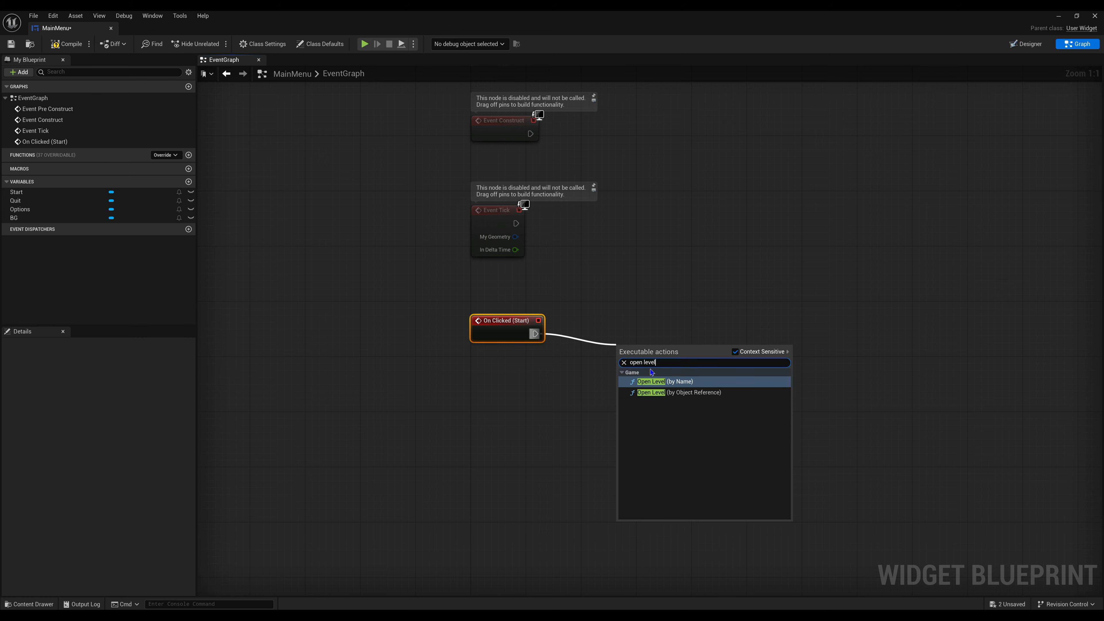
click(665, 381)
drag(666, 346, 617, 322)
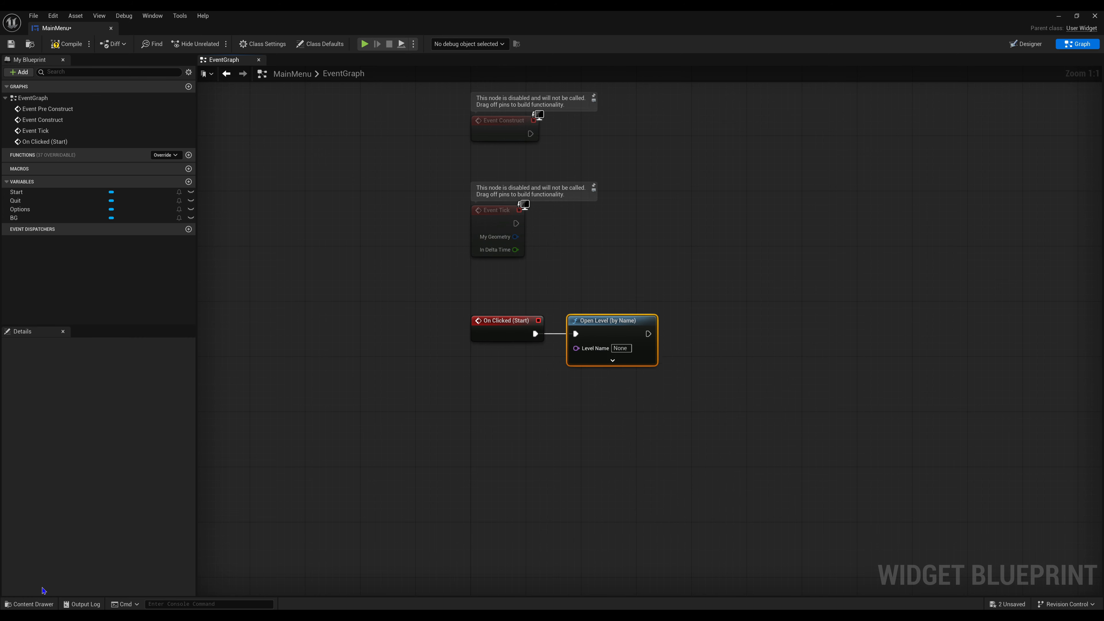
- Copy the asset name of the Lvl_FirstPerson level from the FirstPerson content folder without renaming it
click(39, 604)
click(48, 439)
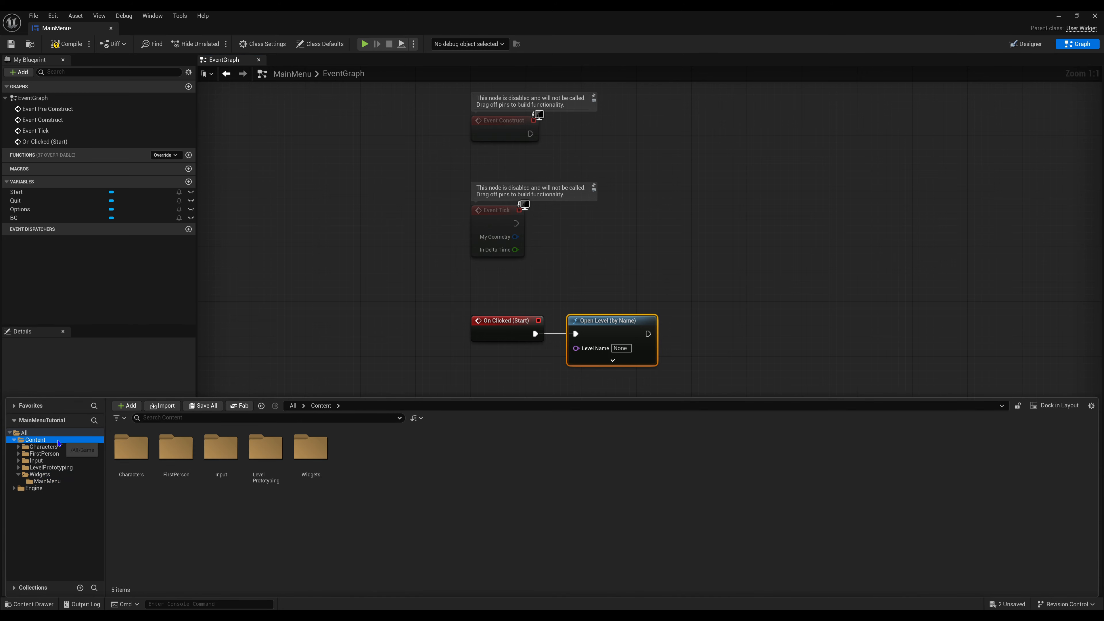
double_click(166, 450)
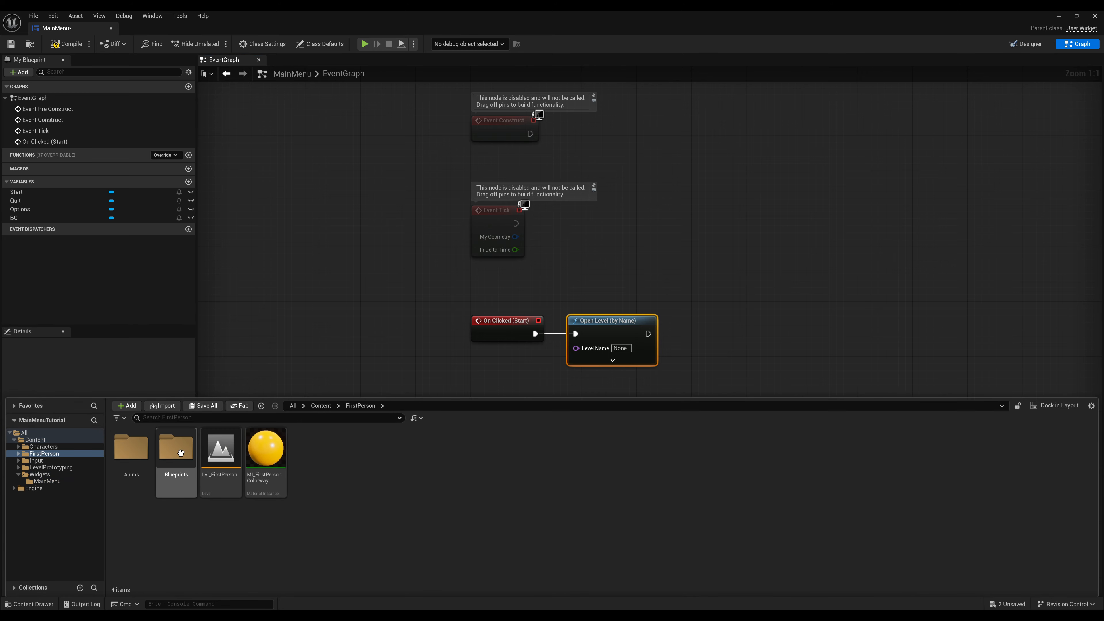
right_click(224, 456)
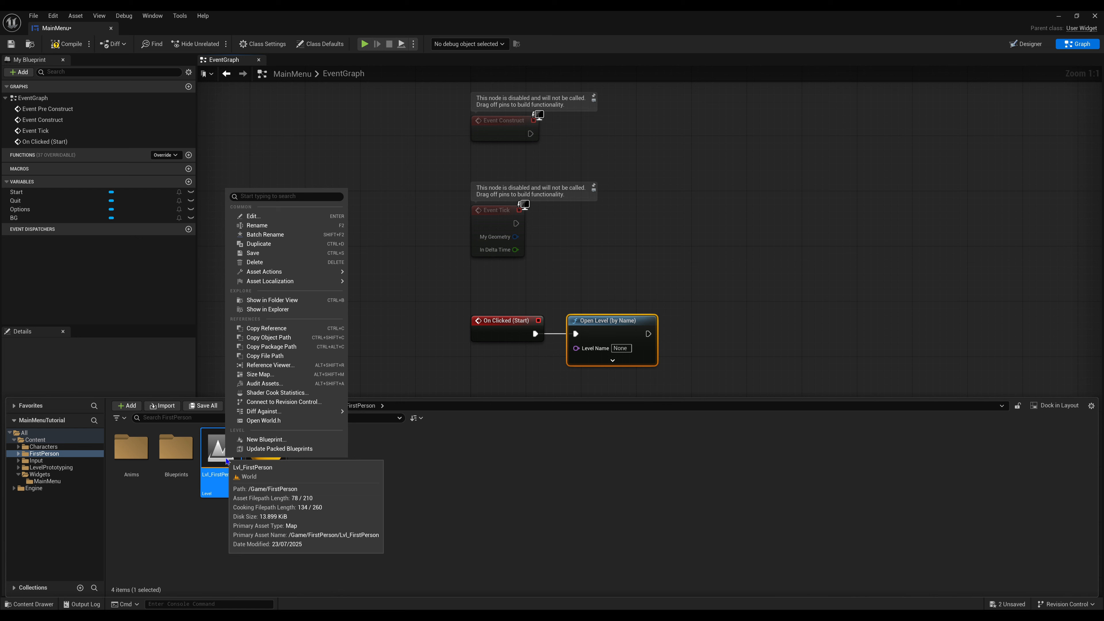
click(257, 225)
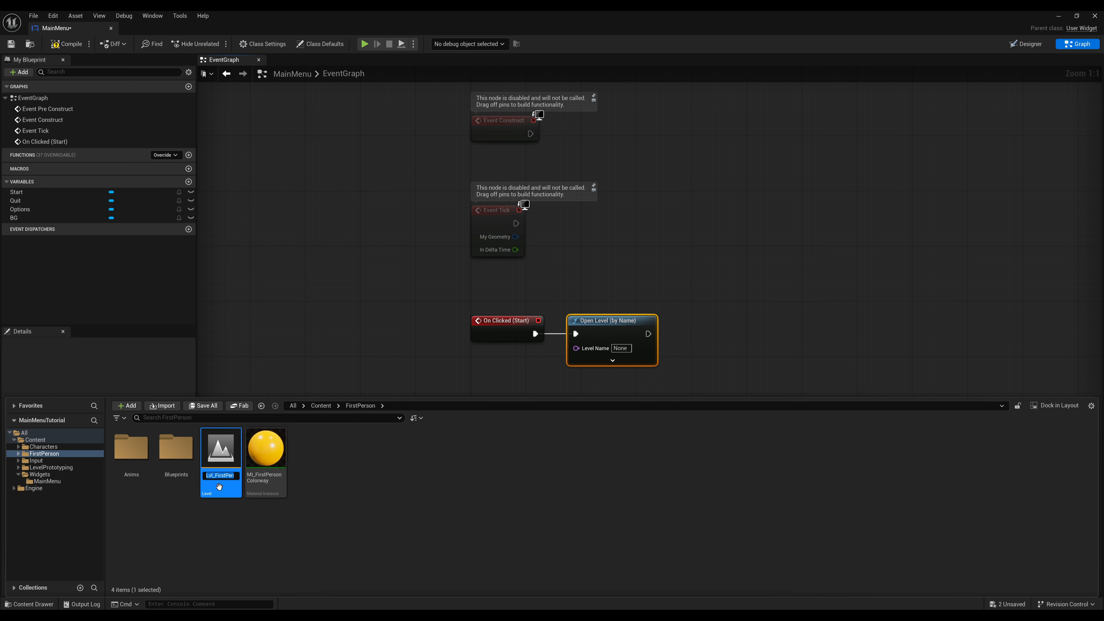
right_click(218, 475)
click(240, 514)
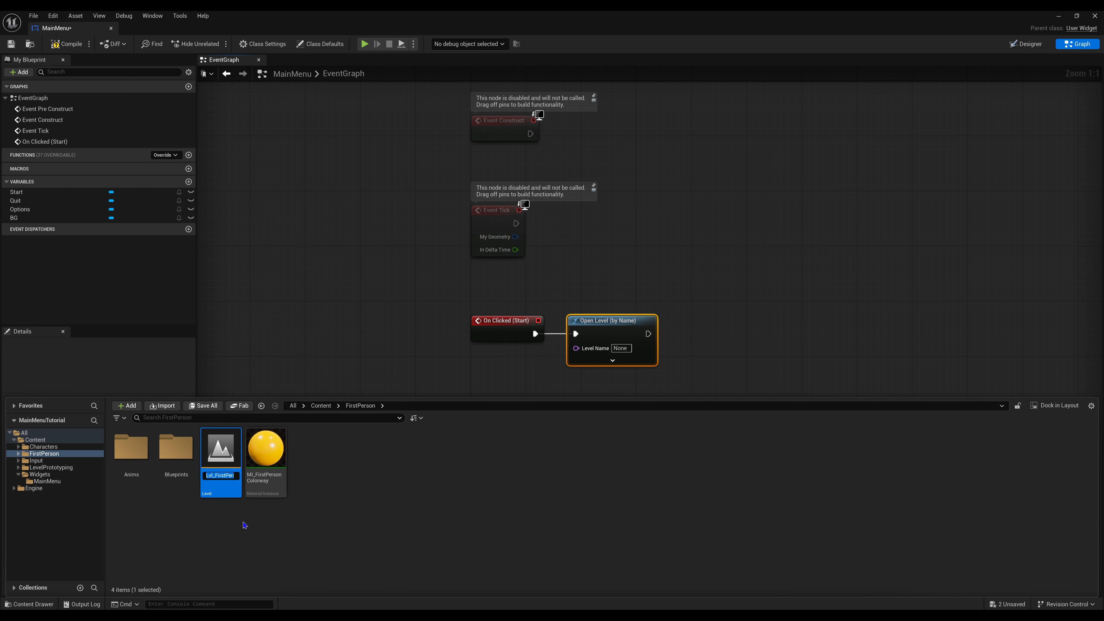
click(242, 522)
- Paste Lvl_FirstPerson as the Level Name of the Open Level node and save the MainMenu widget
click(620, 348)
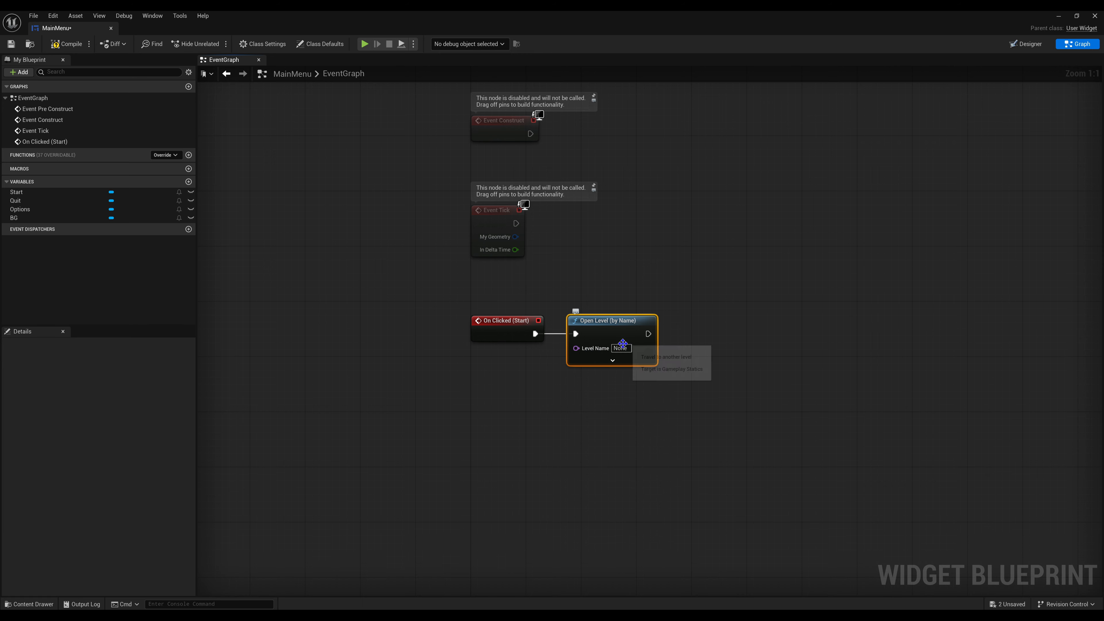
right_click(635, 340)
click(661, 350)
click(635, 399)
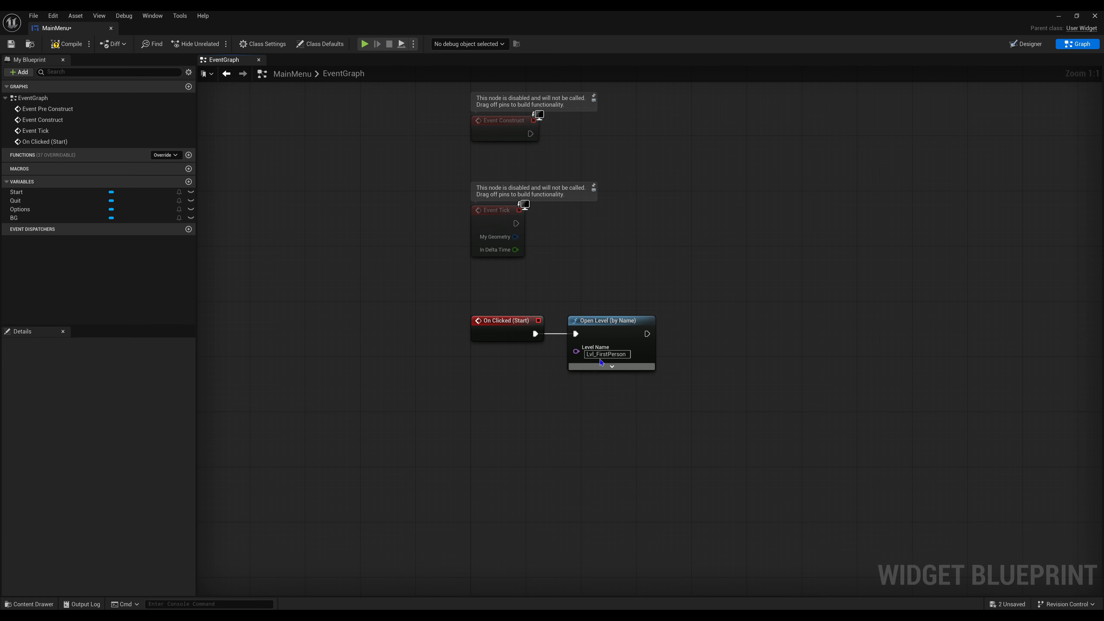
click(12, 45)
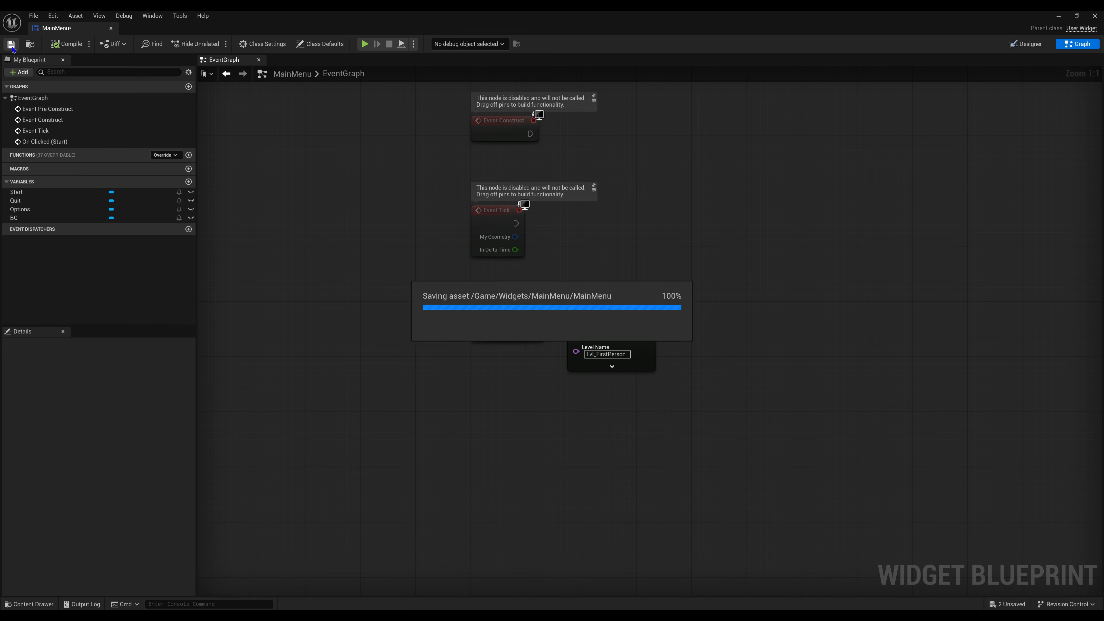
- Add an On Clicked event for the Quit button of the MainMenu widget
click(1025, 44)
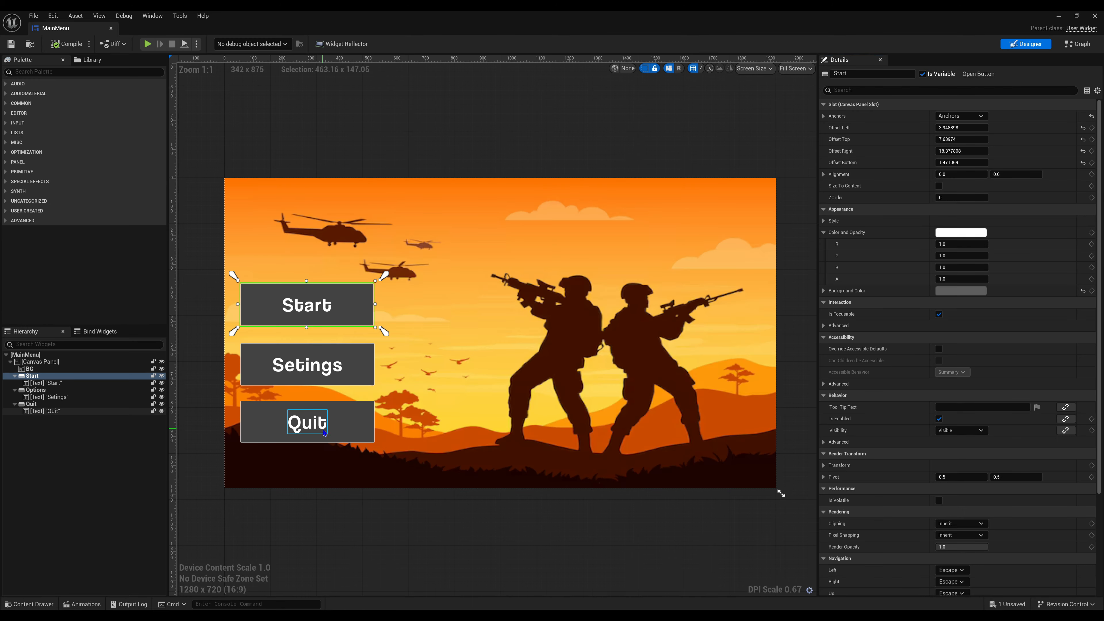
scroll(1097, 507, down, 5)
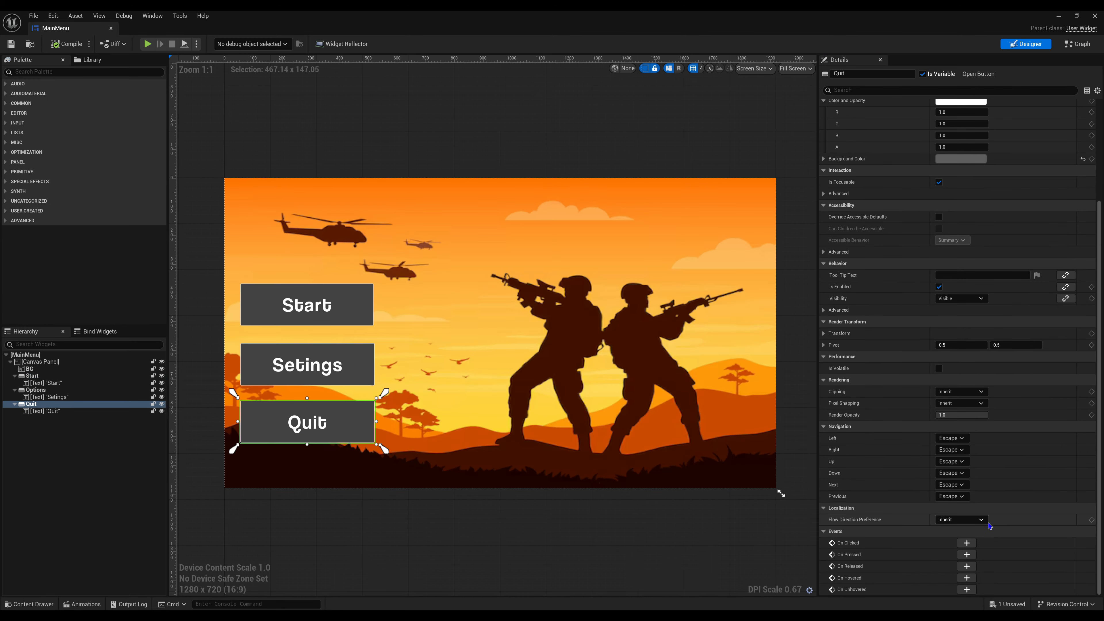
click(967, 543)
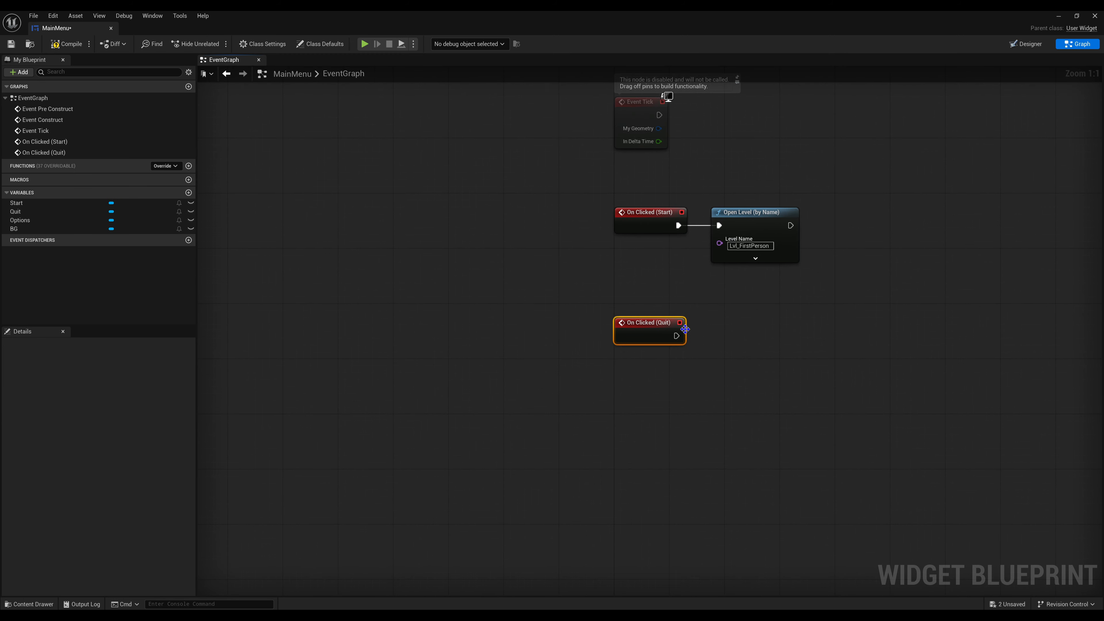
- Add a Quit Game node executed by the On Clicked (Quit) event, and compile and save the widget
drag(676, 336, 716, 338)
text(quit)
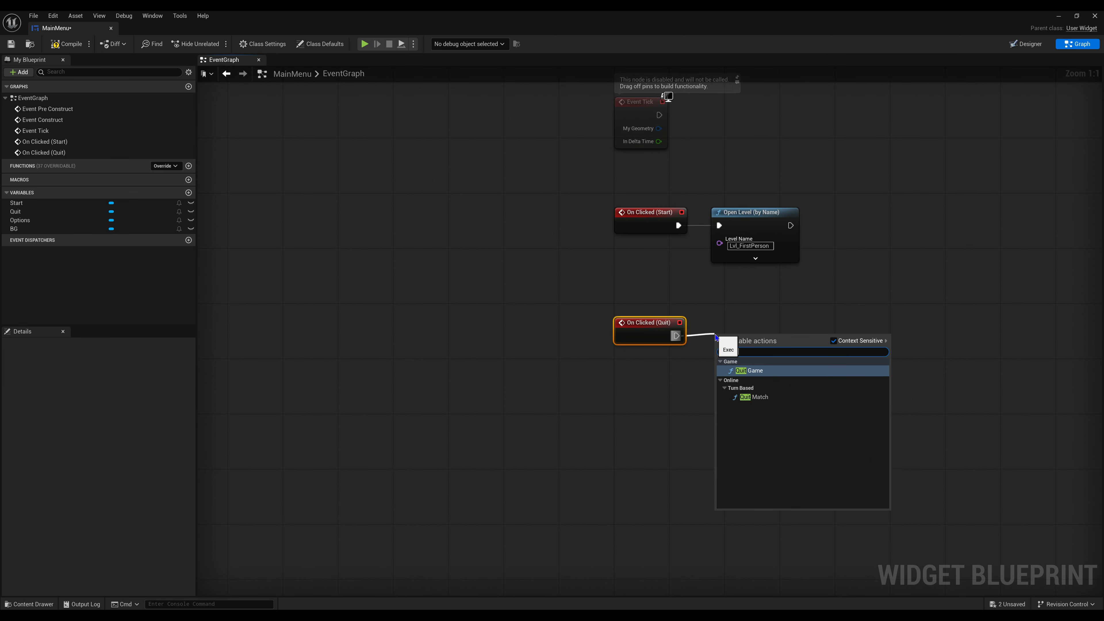
click(749, 371)
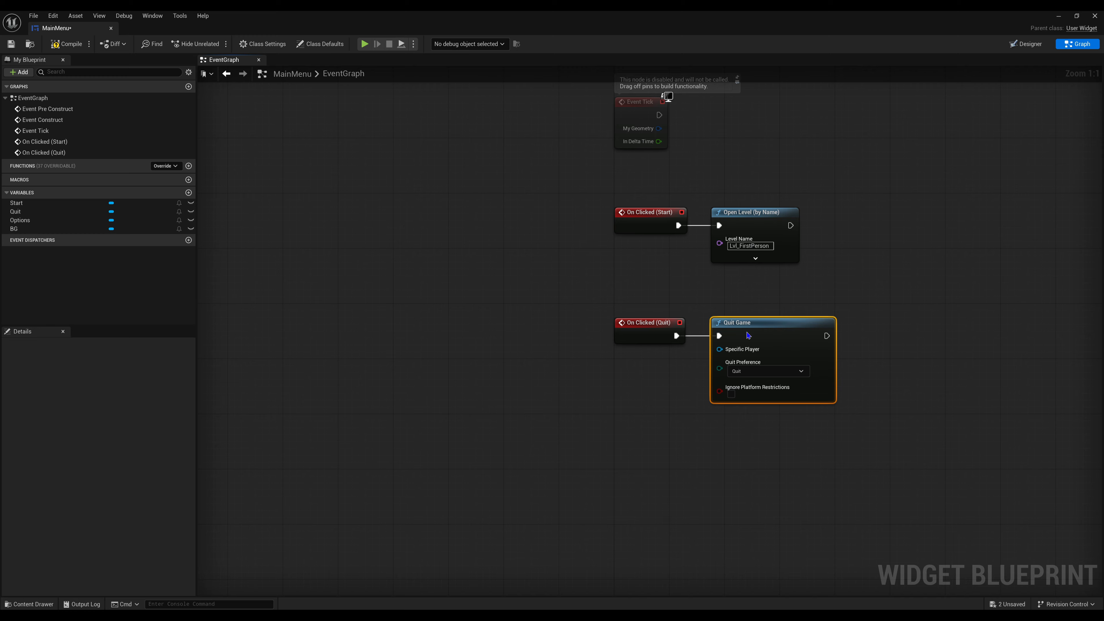
click(68, 43)
click(11, 44)
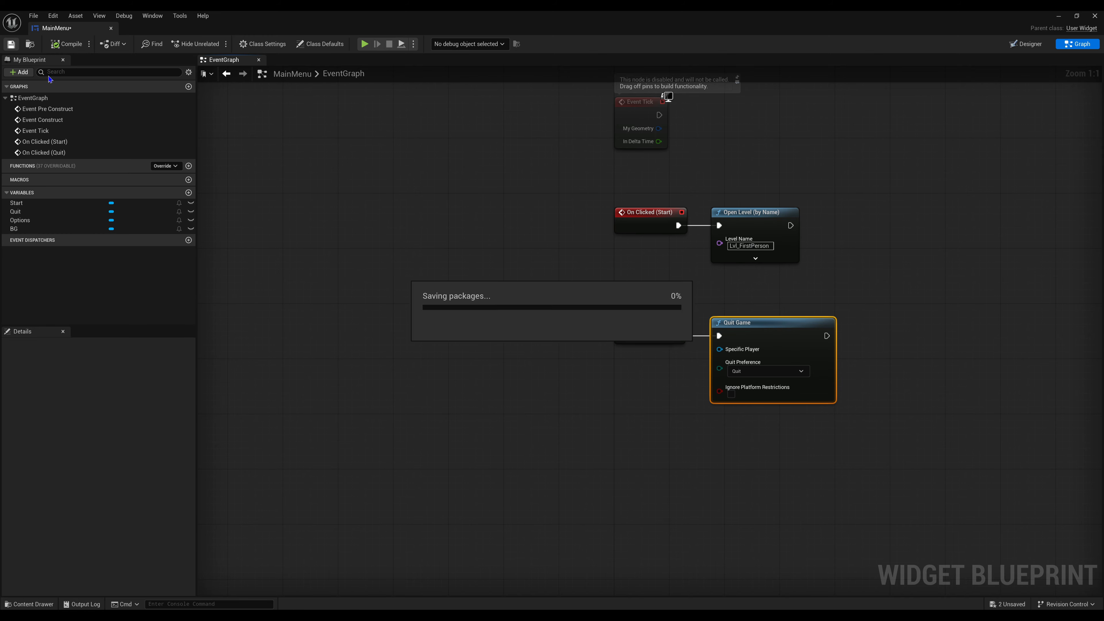
right_drag(517, 263, 363, 233)
click(831, 251)
right_drag(791, 251, 783, 310)
right_drag(742, 254, 724, 311)
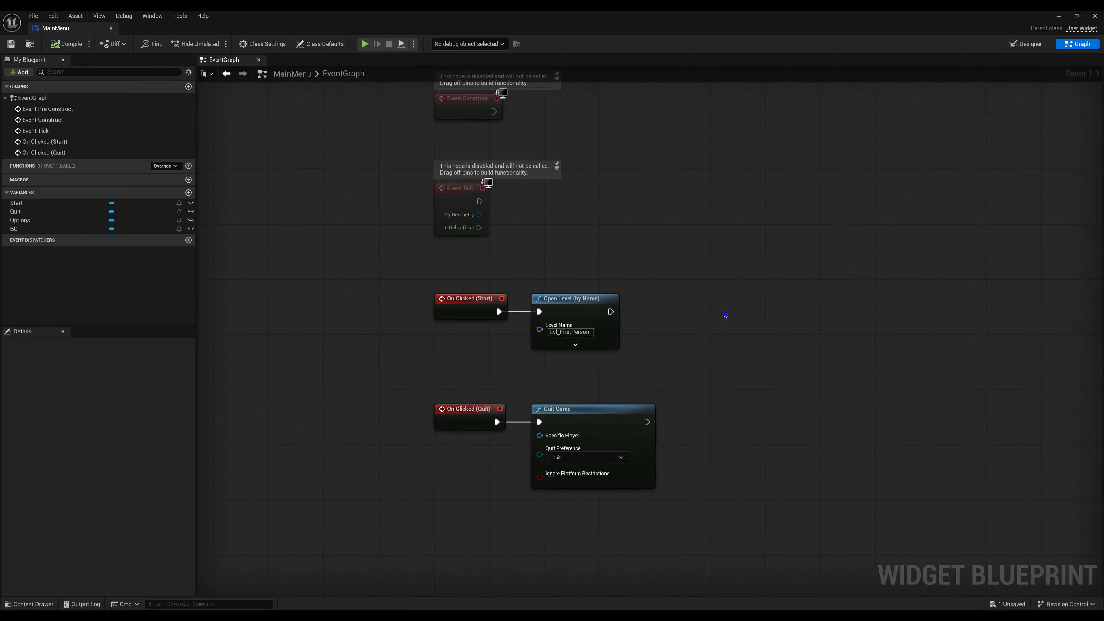
drag(324, 266, 781, 552)
click(653, 219)
scroll(654, 220, down, 5)
drag(505, 254, 753, 357)
scroll(753, 356, up, 5)
click(703, 271)
right_drag(614, 214, 685, 341)
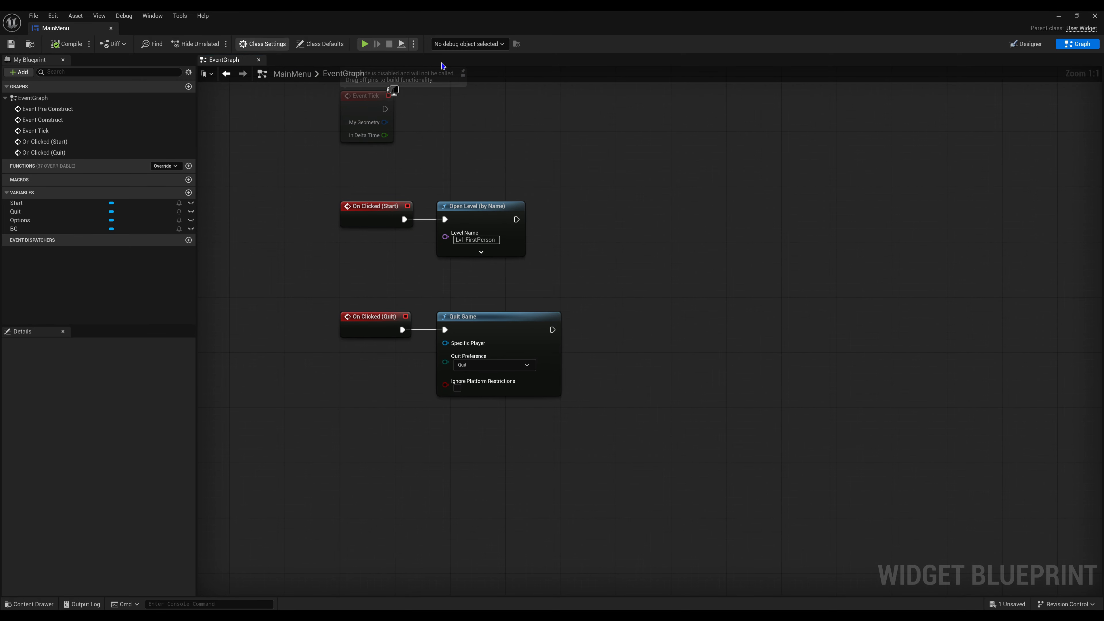
- Close the MainMenu widget editor and open the level blueprint of MainMenuMap
click(1093, 14)
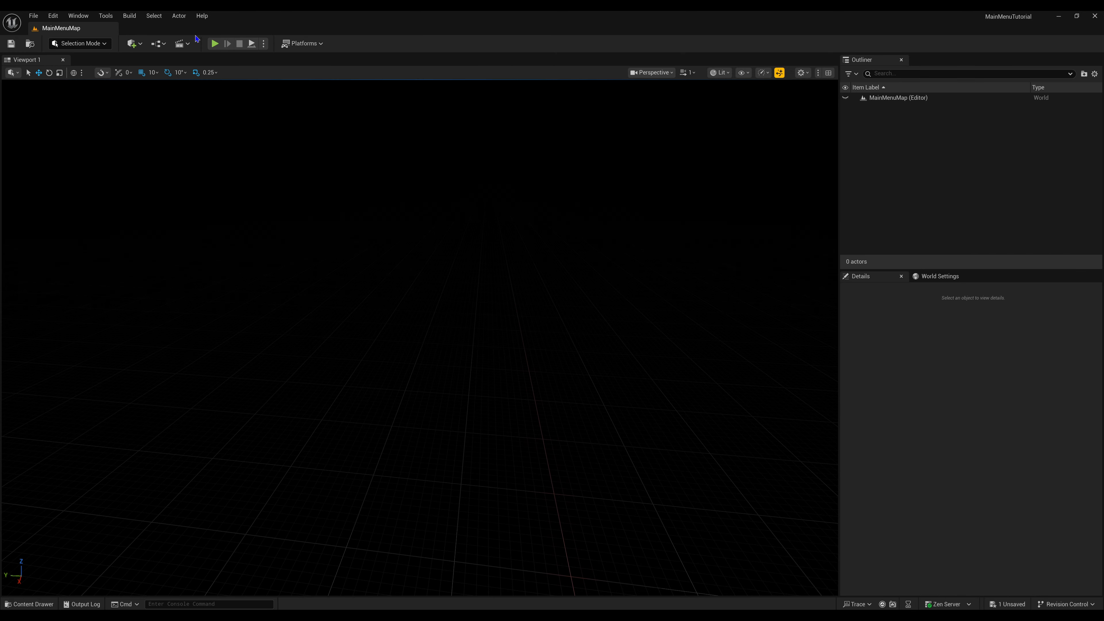
click(159, 44)
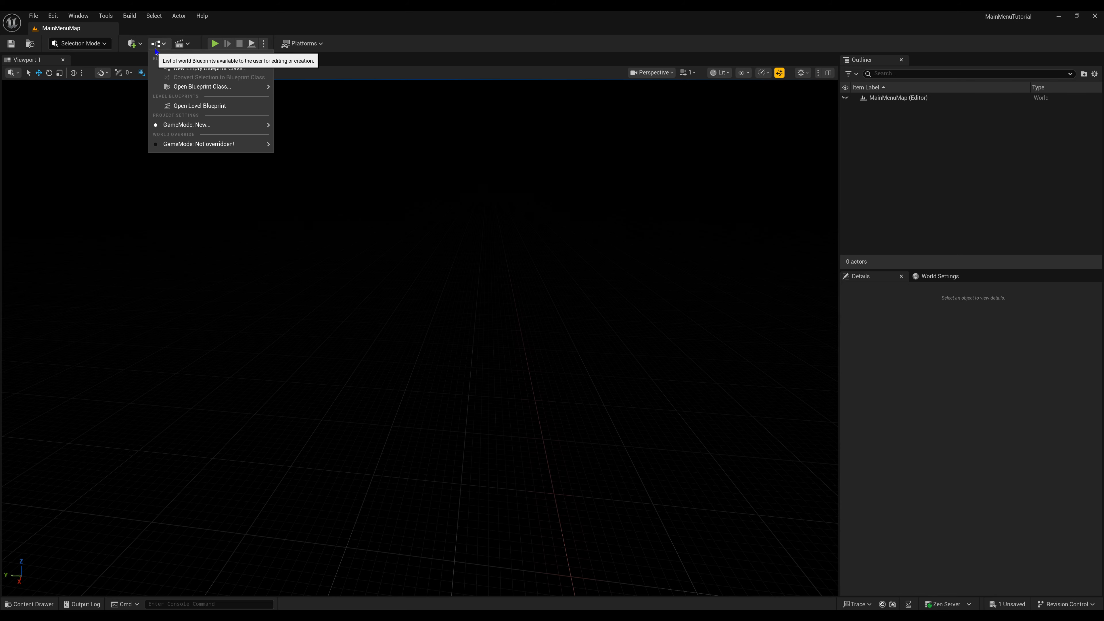
click(172, 107)
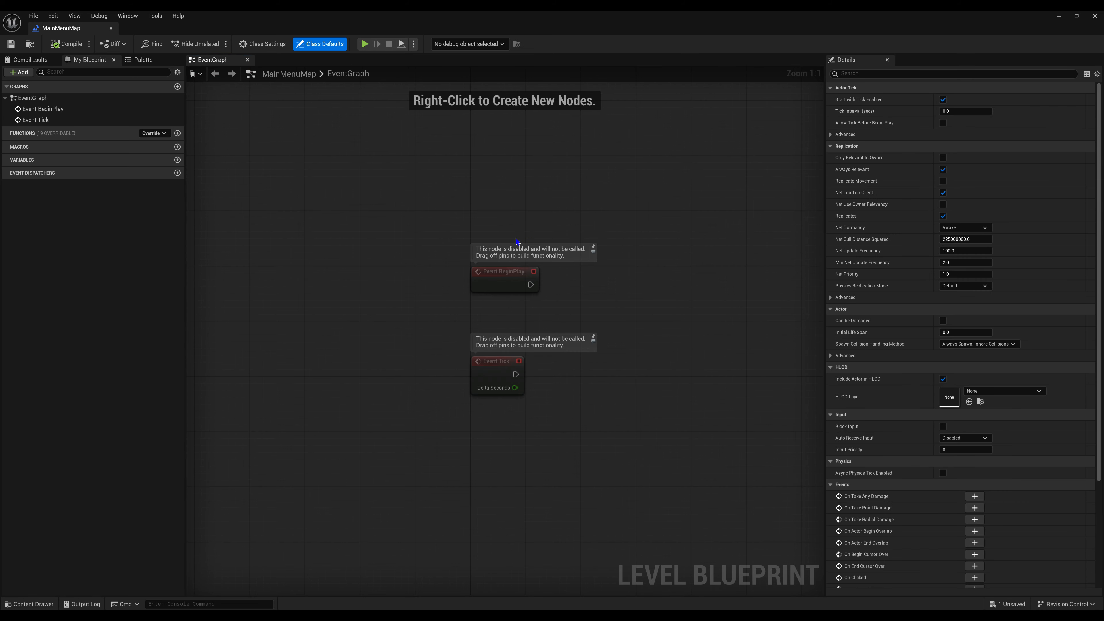
- Add a Create Widget node executed by Event BeginPlay, place it beside the event and set its class to Main Menu
right_drag(546, 280, 456, 309)
drag(440, 312, 530, 316)
text(crea)
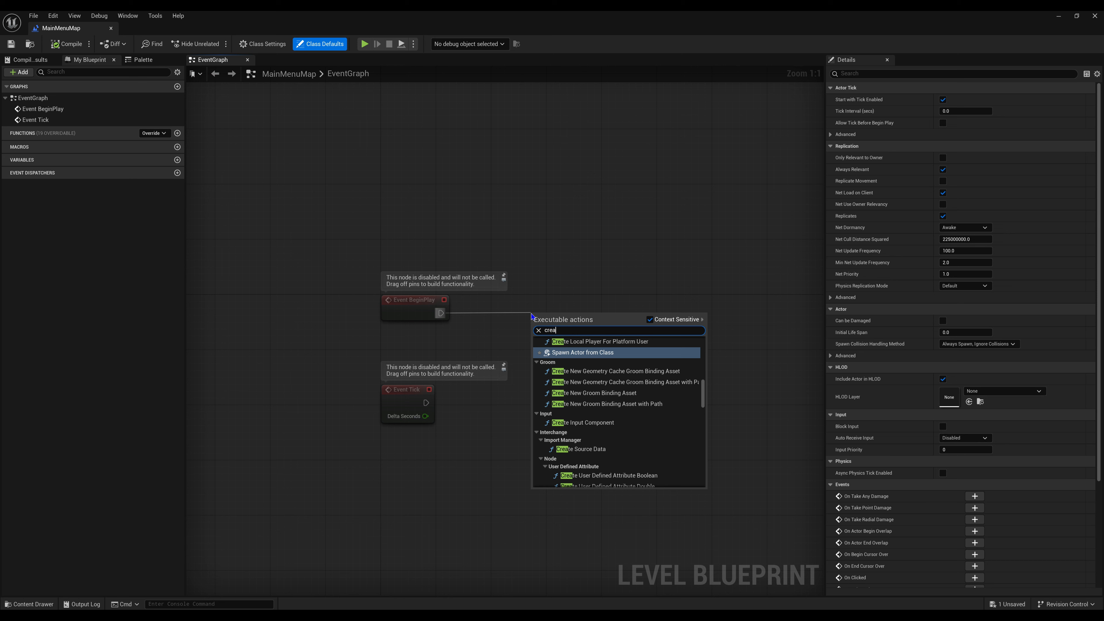
text(te widget)
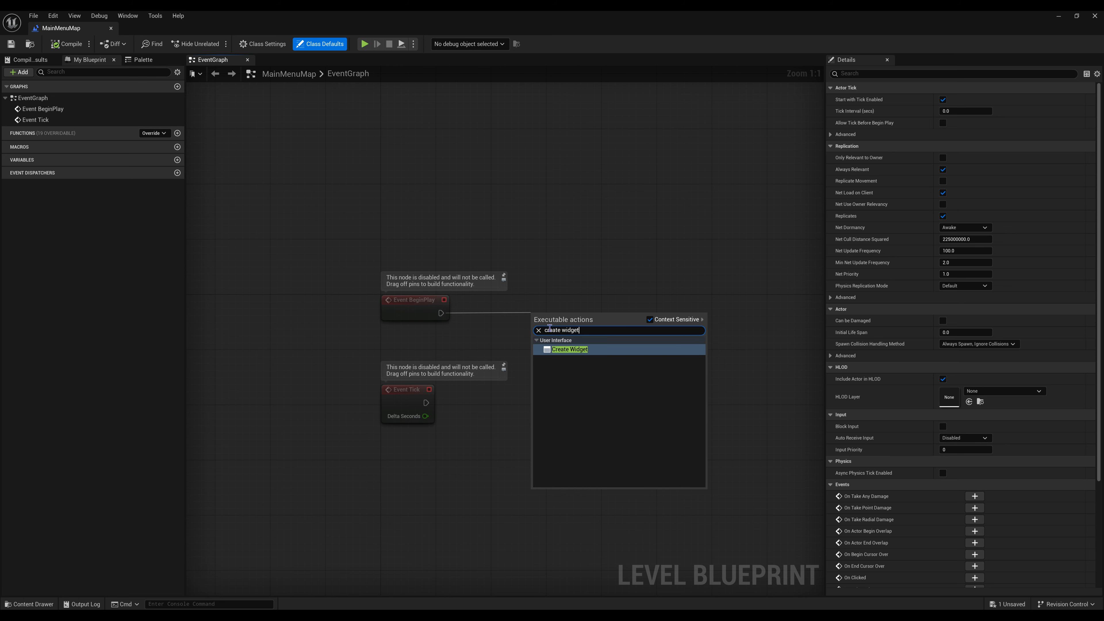
click(567, 349)
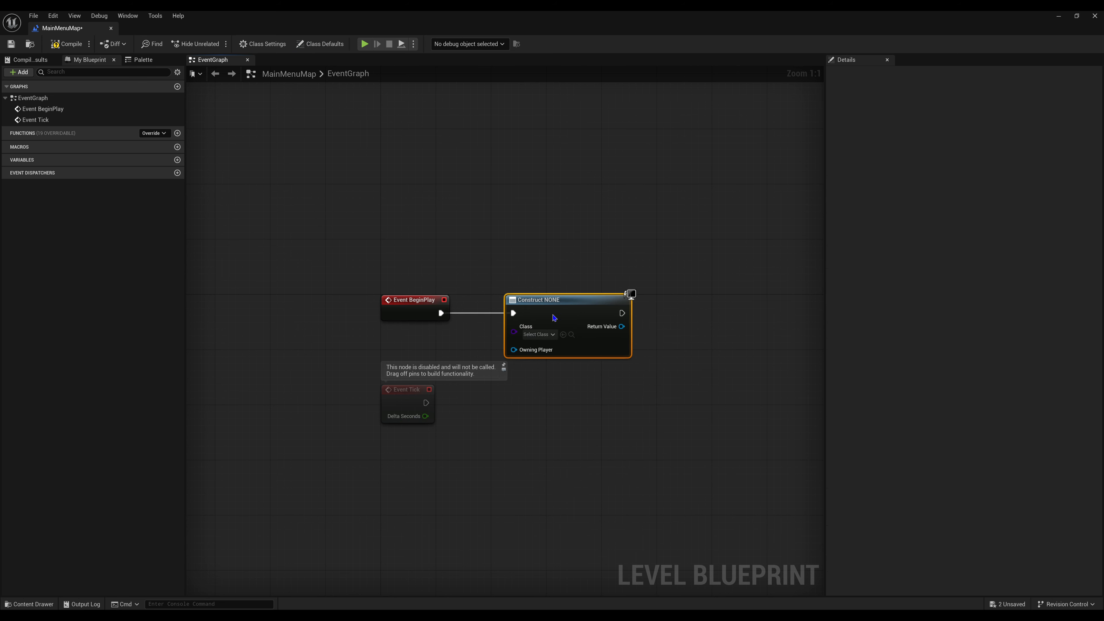
drag(554, 318, 526, 316)
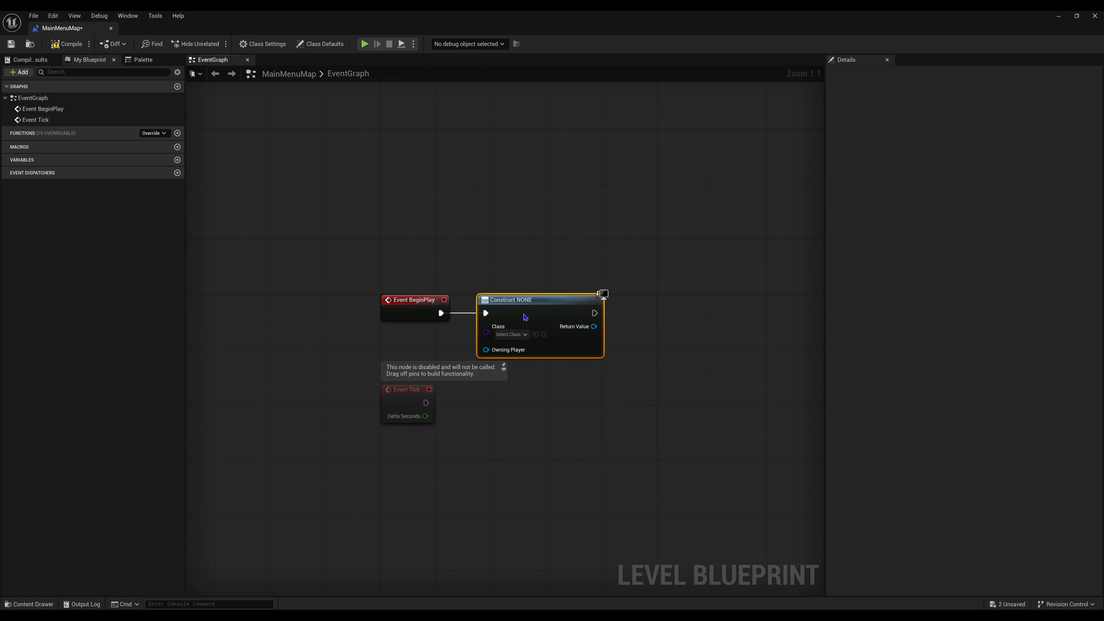
click(520, 333)
click(535, 462)
- Add an Add to Viewport node from the created widget's Return Value, align it with the chain, and compile and save the blueprint
right_drag(534, 462, 441, 486)
drag(499, 350, 563, 356)
text(add vie)
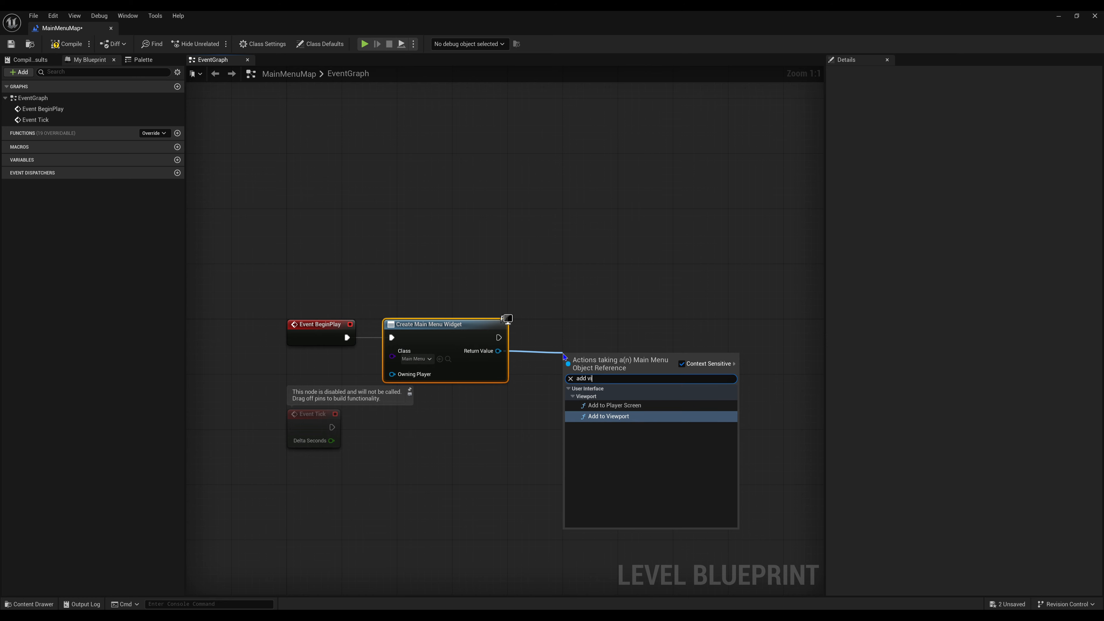
click(625, 433)
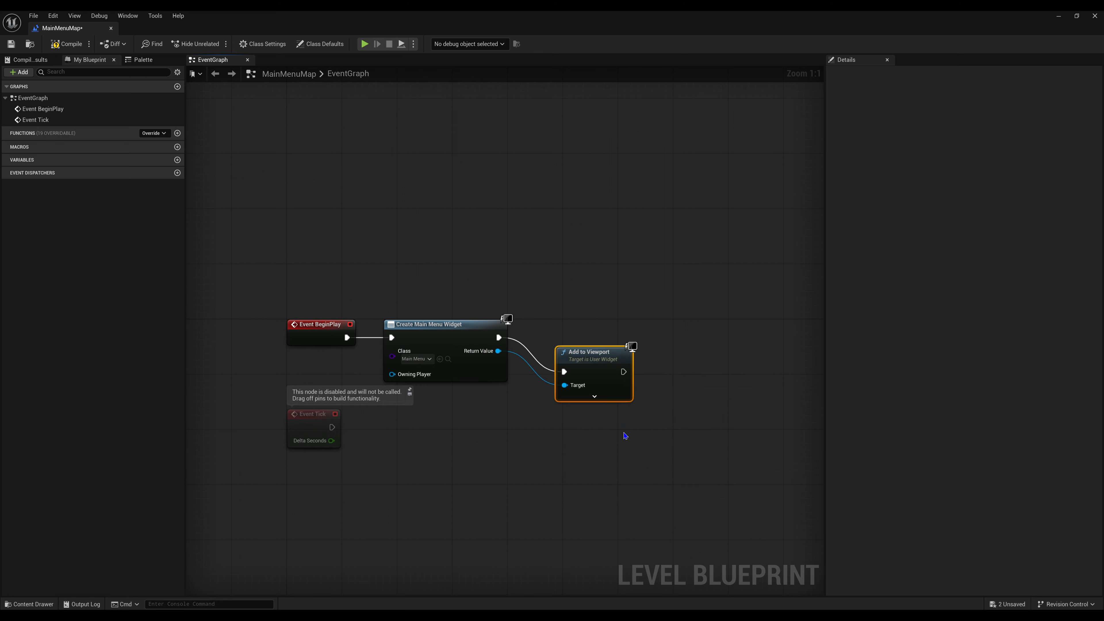
drag(598, 366, 584, 331)
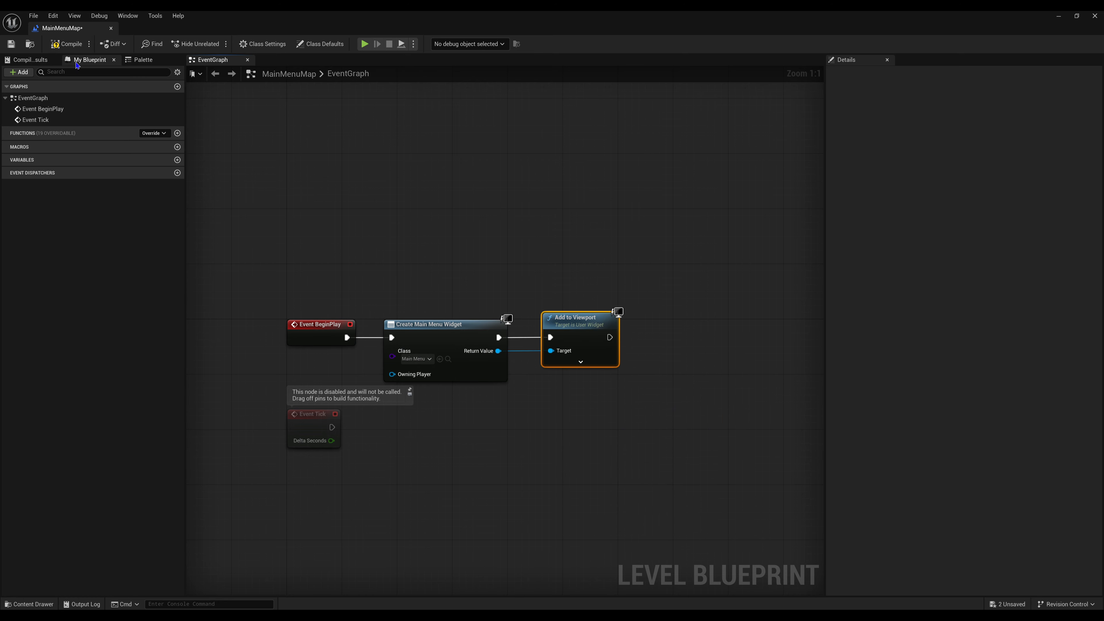
click(65, 44)
click(11, 44)
- Delete the unused Event Tick node, compile and save the level blueprint, and return to the level editor
scroll(493, 301, down, 2)
click(345, 395)
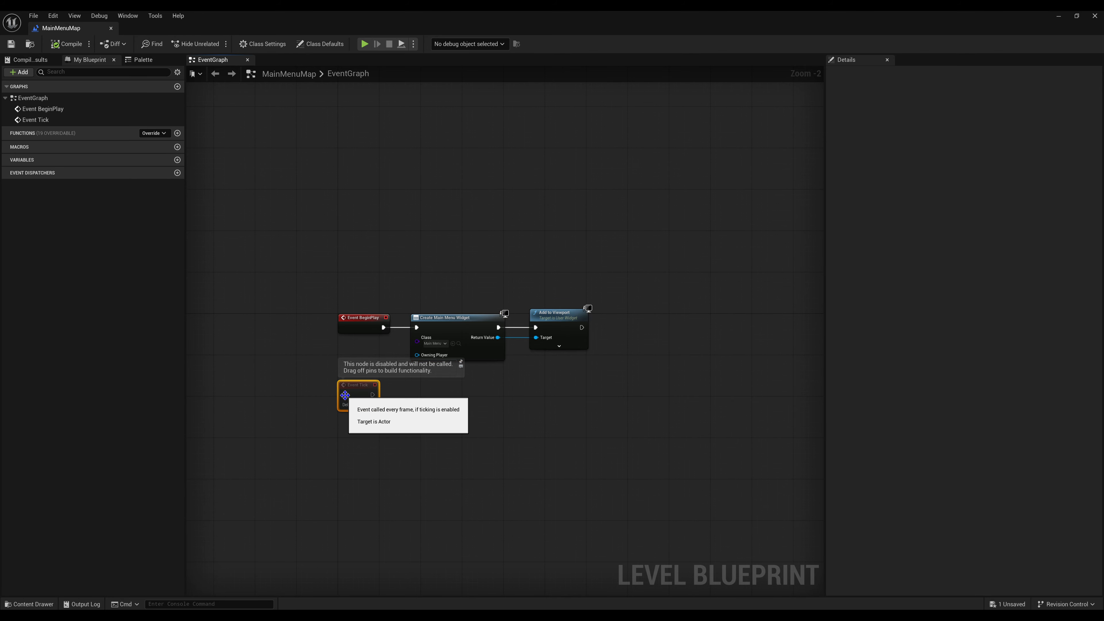
key(Delete)
drag(307, 226, 686, 452)
click(72, 44)
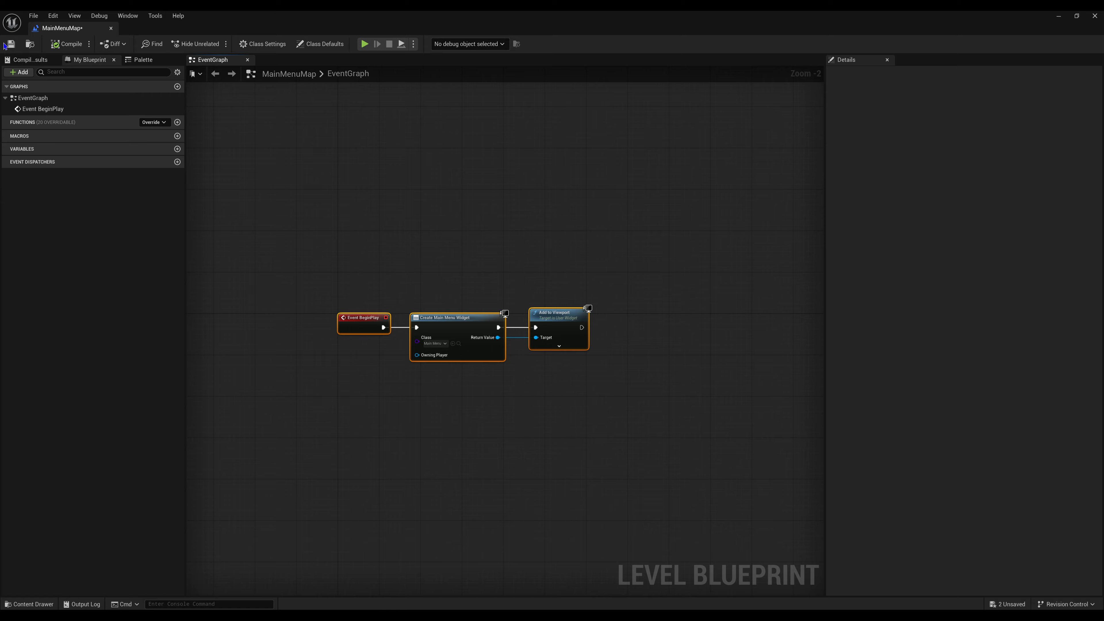
click(1057, 16)
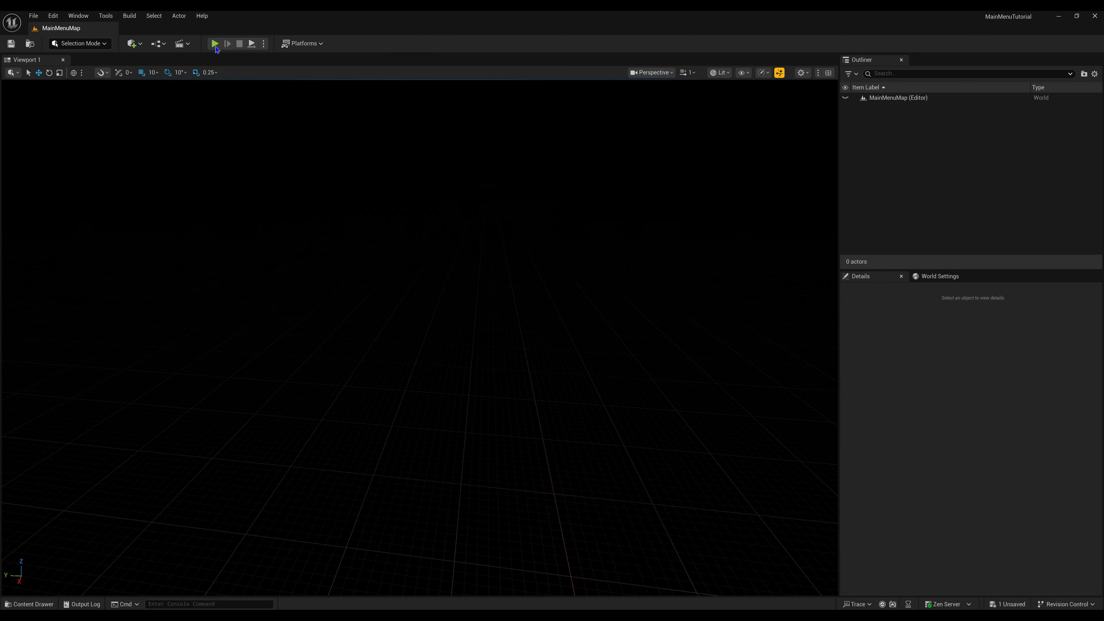
- Examine the available GameMode Override options in the World Settings of MainMenuMap without choosing one
click(929, 278)
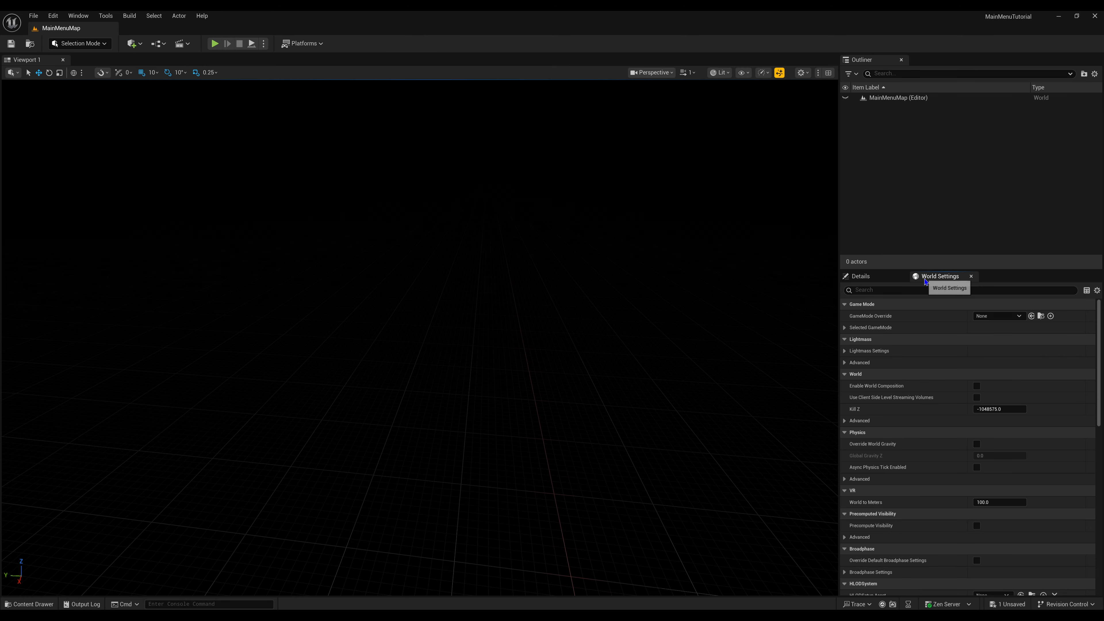
click(1000, 316)
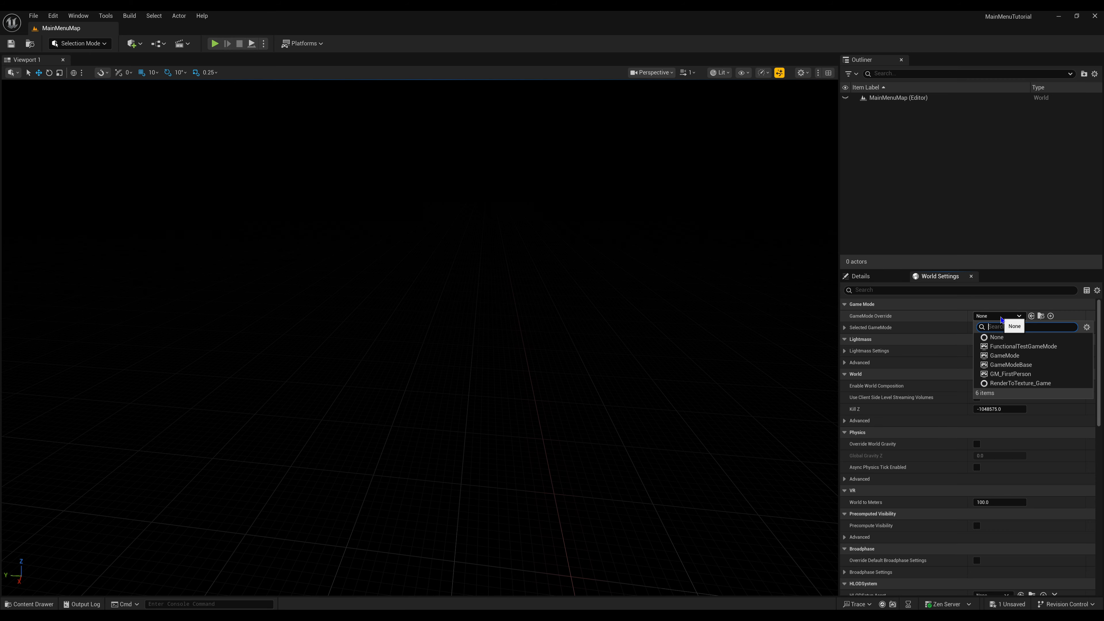
click(1001, 317)
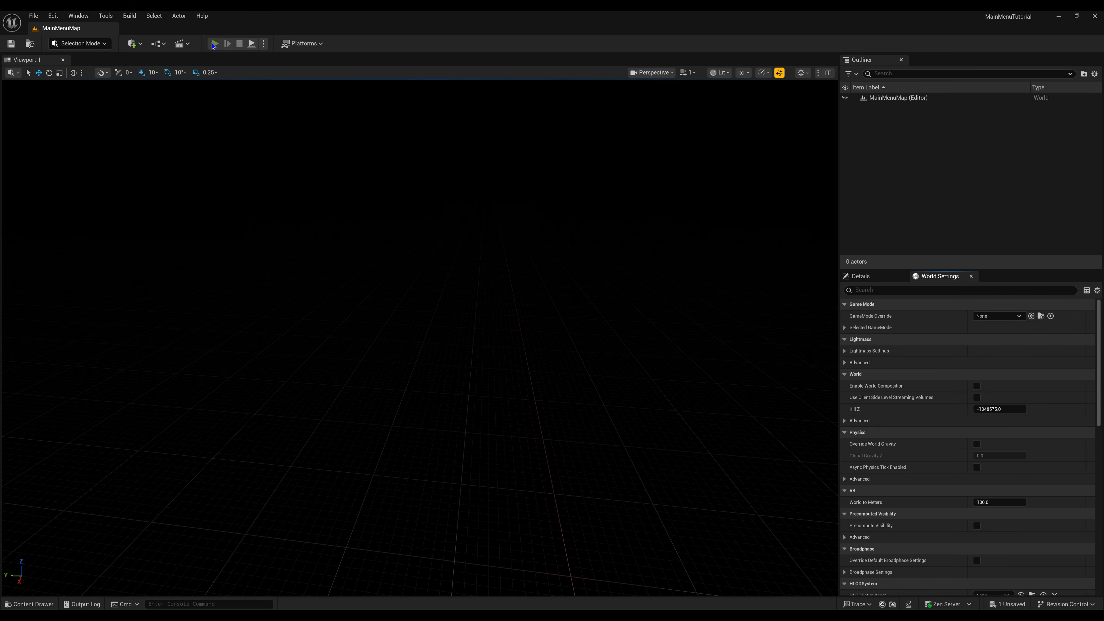
- Play-test the menu's Quit and Start buttons, walk forward in the first-person level and stop playing
click(214, 43)
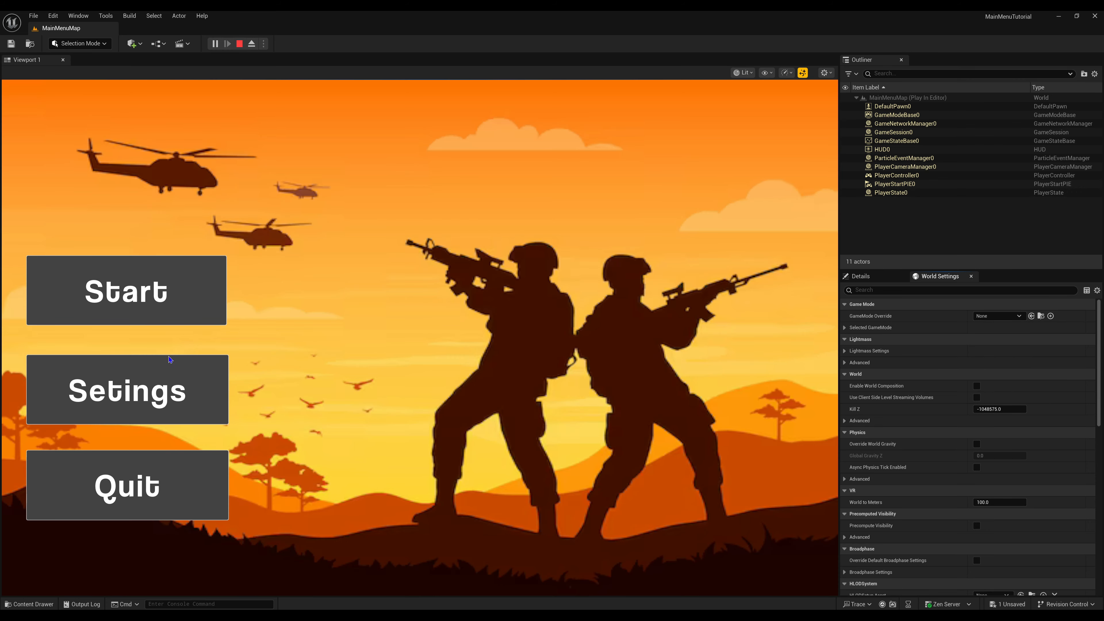
click(181, 461)
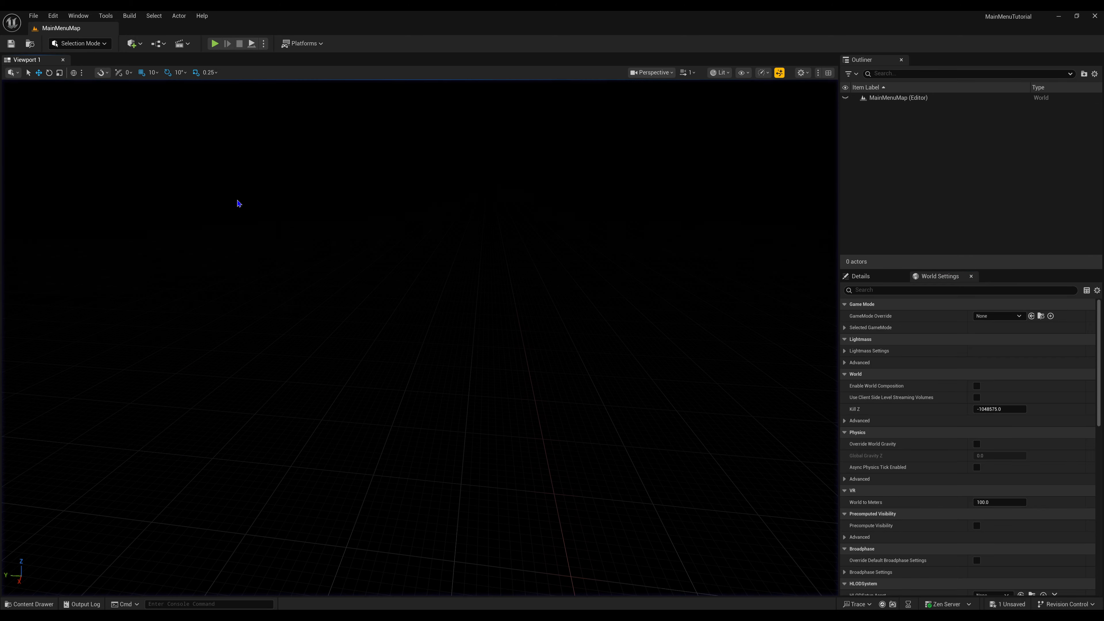
click(215, 44)
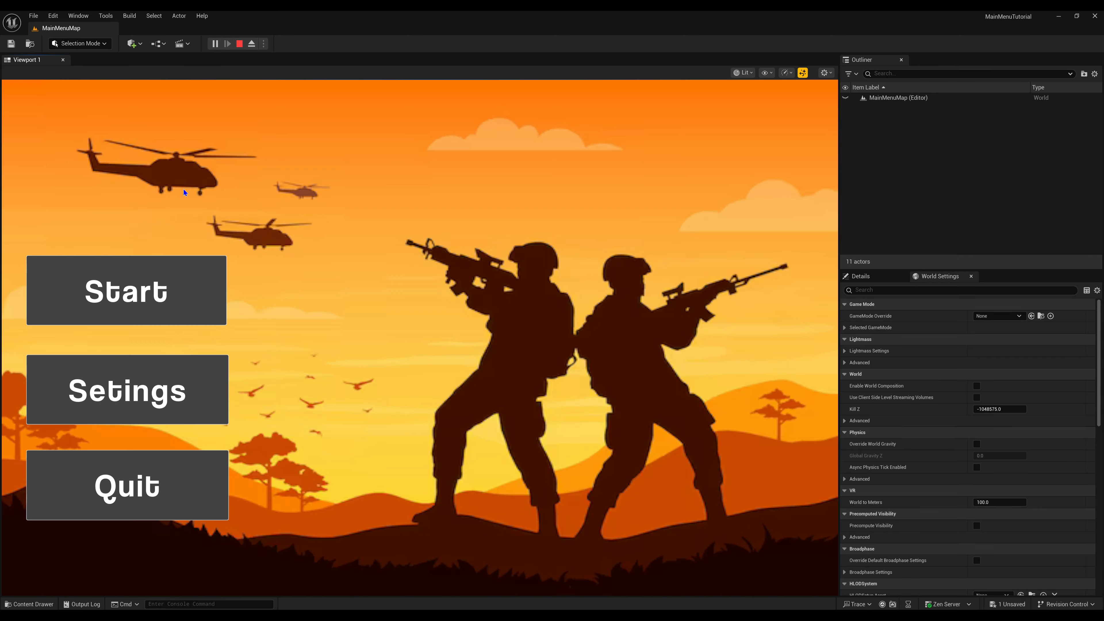
click(179, 288)
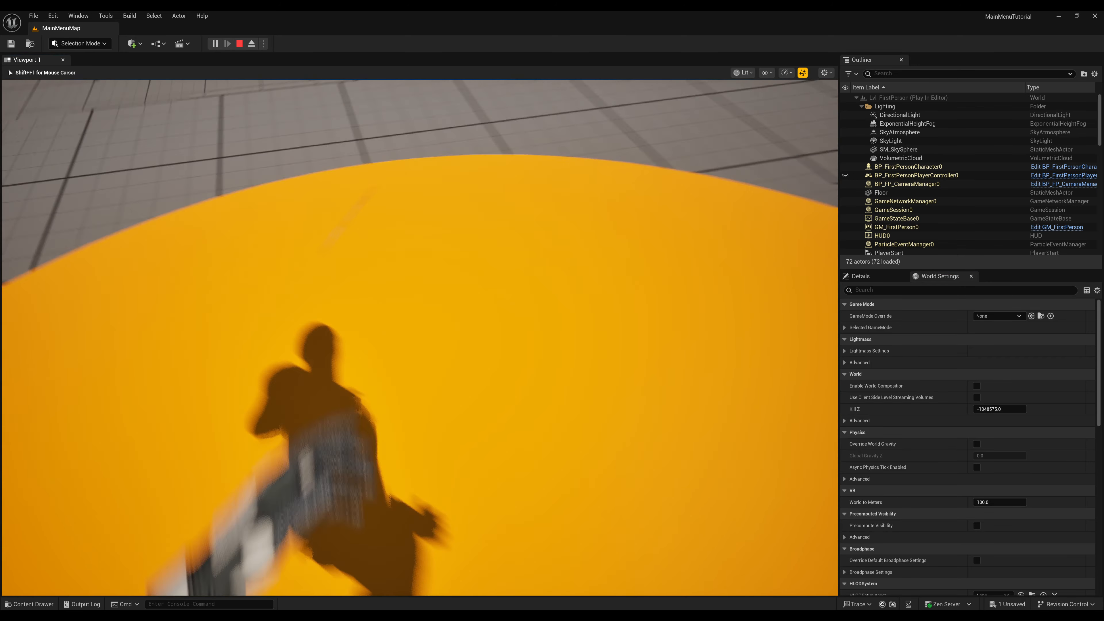
key(w)
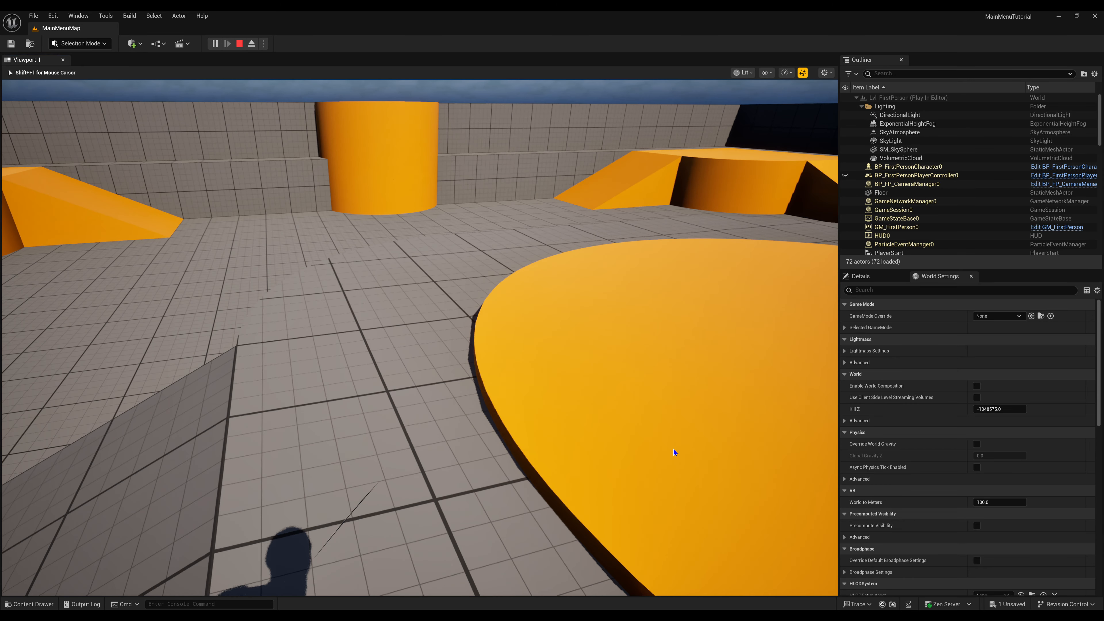
key(Escape)
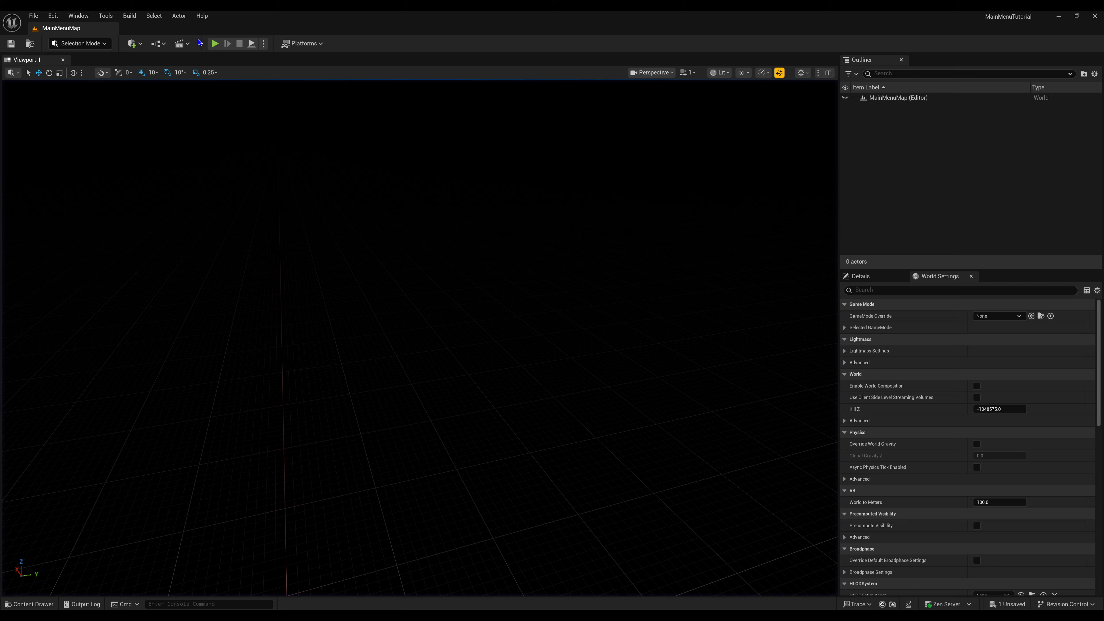
- Play-test MainMenuMap several times to check how the mouse cursor behaves over the menu, stopping play after each run
click(214, 43)
click(230, 415)
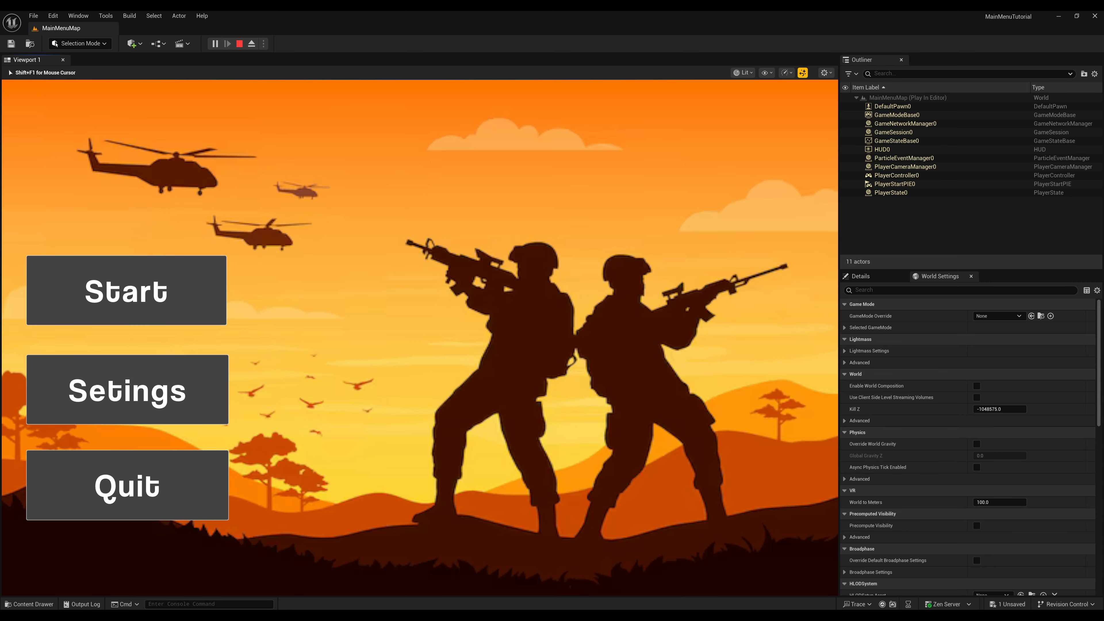
key(Escape)
click(215, 44)
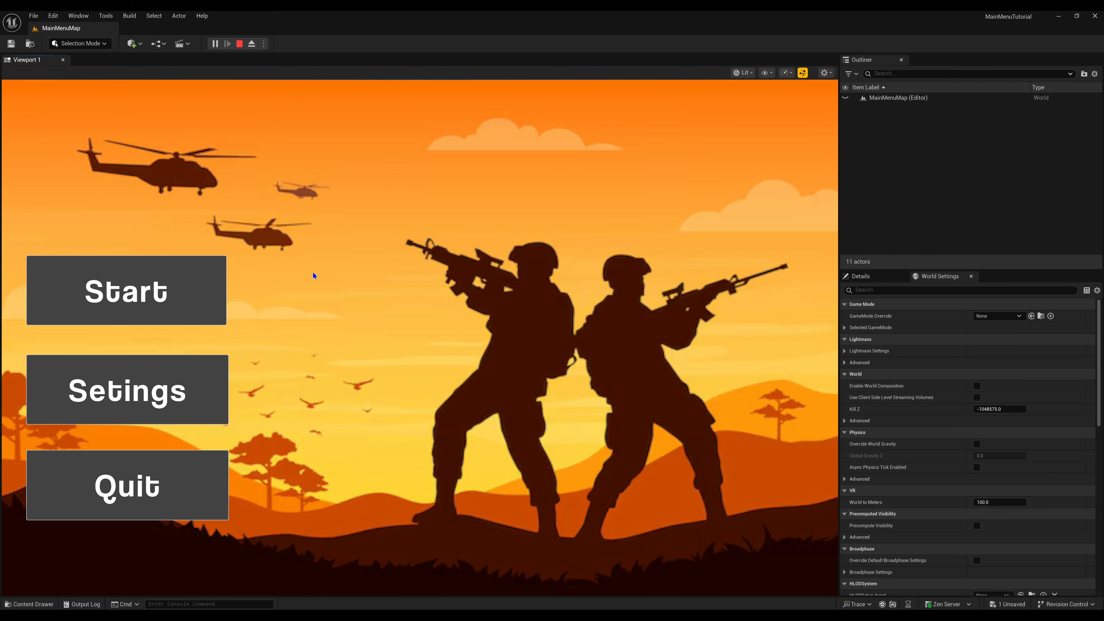
key(Escape)
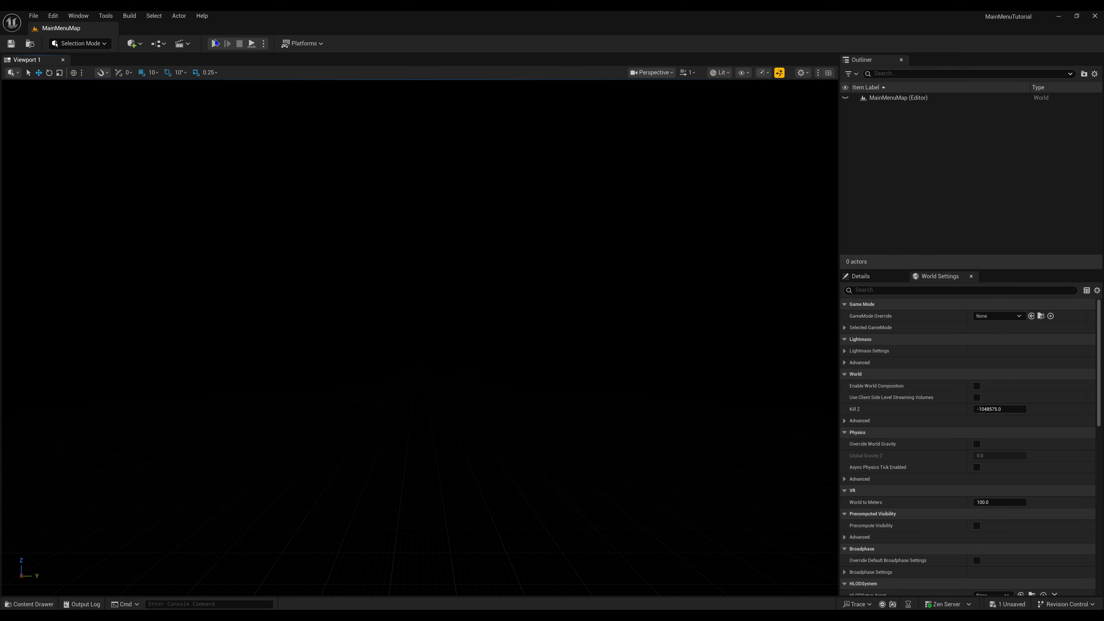
click(215, 43)
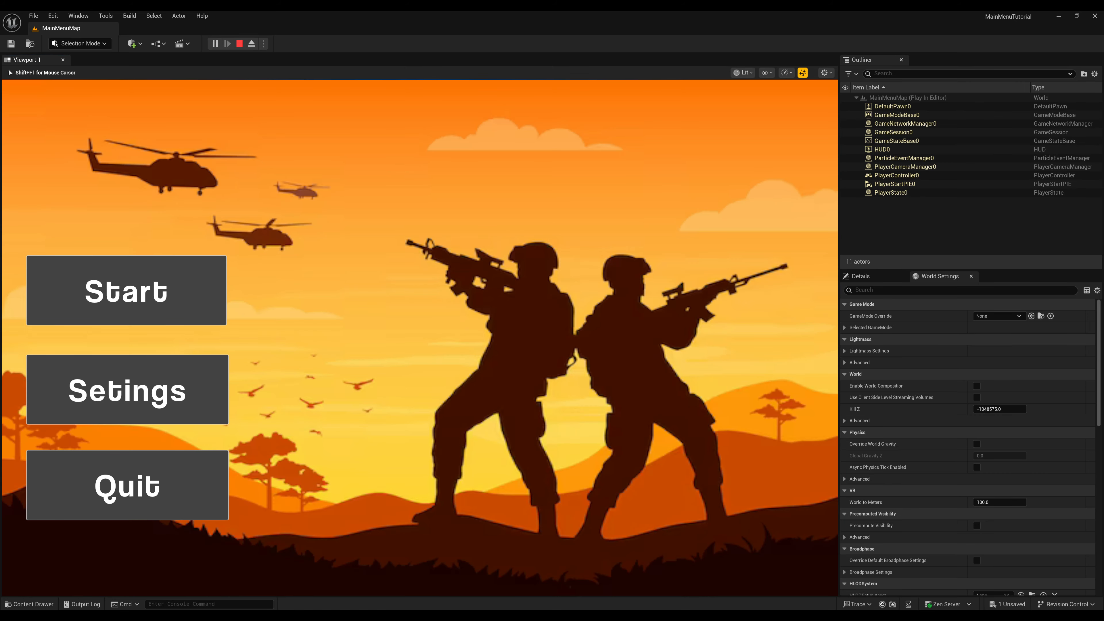
key(Escape)
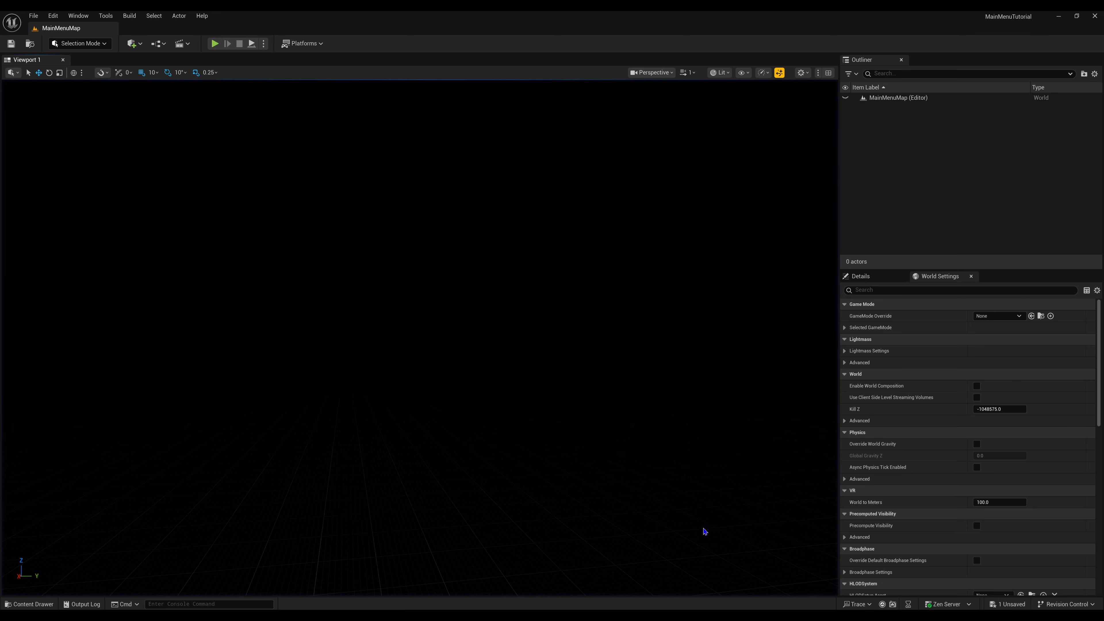
- Open MainMenuMap's level blueprint and add a Get Player Controller node below the Add to Viewport node
click(157, 44)
click(171, 106)
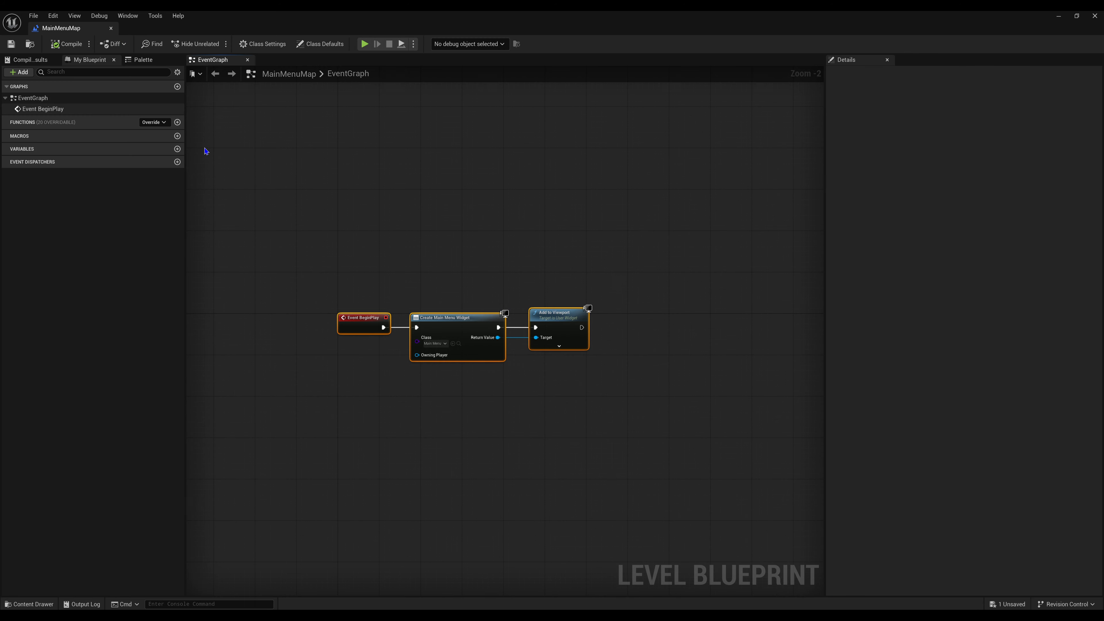
right_click(504, 365)
text(get)
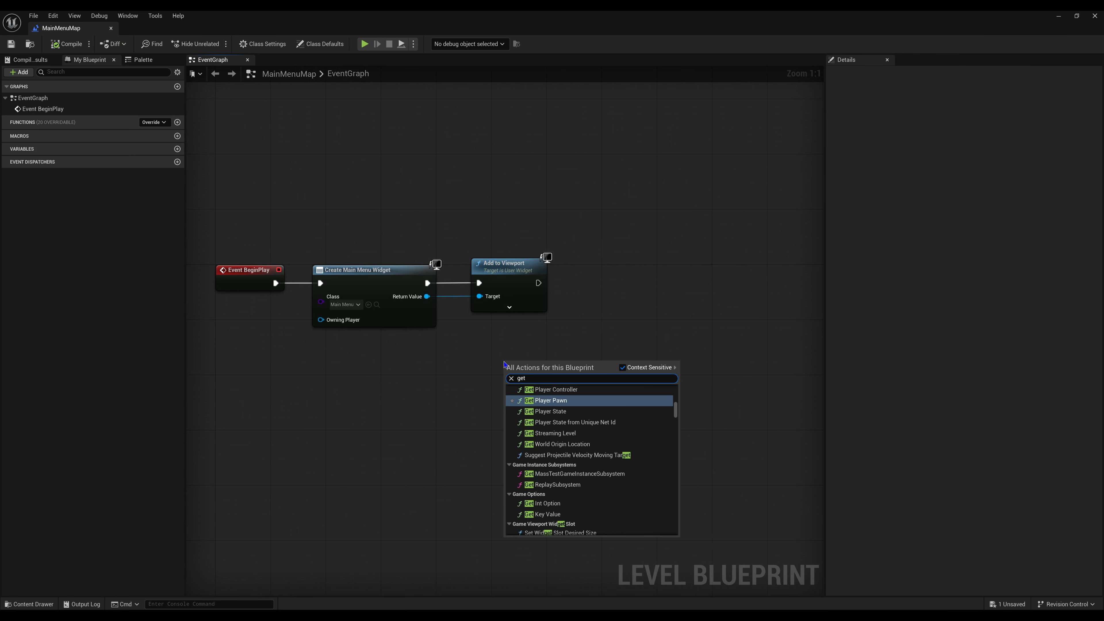
text( player )
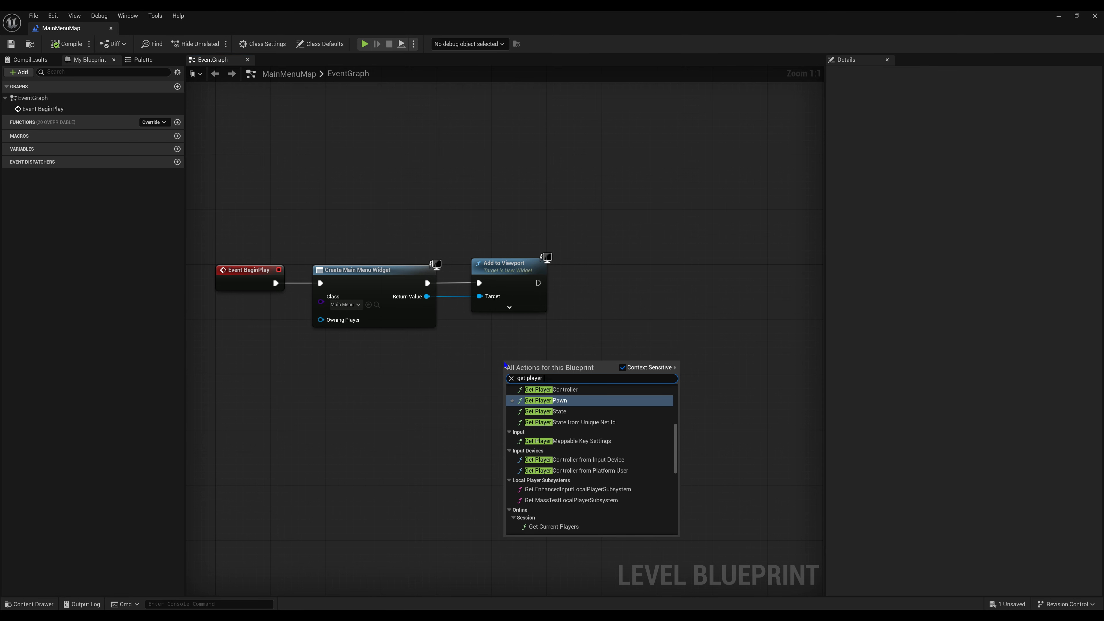
text(co)
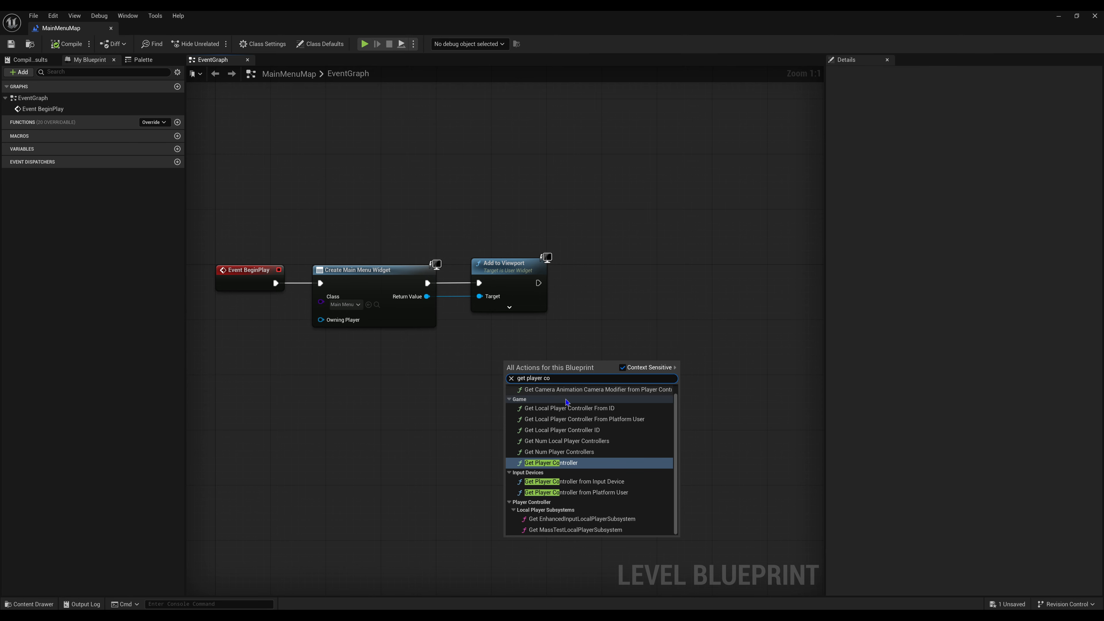
click(565, 464)
- Add a Set Show Mouse Cursor node from the player controller's Return Value, connect it after Add to Viewport, and enable Show Mouse Cursor
drag(567, 375, 636, 299)
text(s)
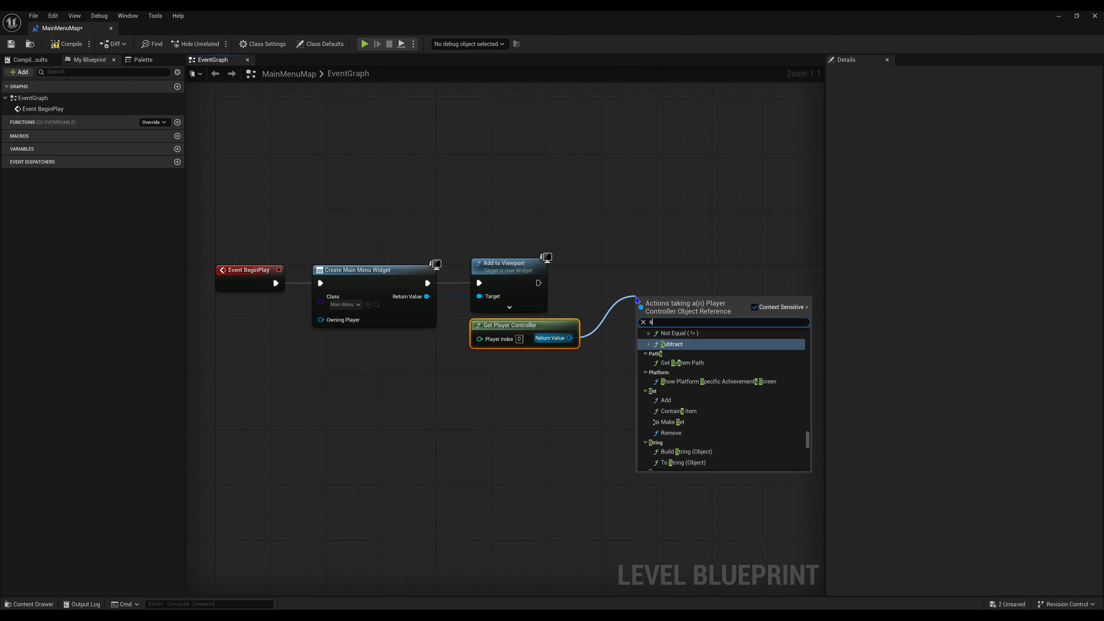
text(how mouse)
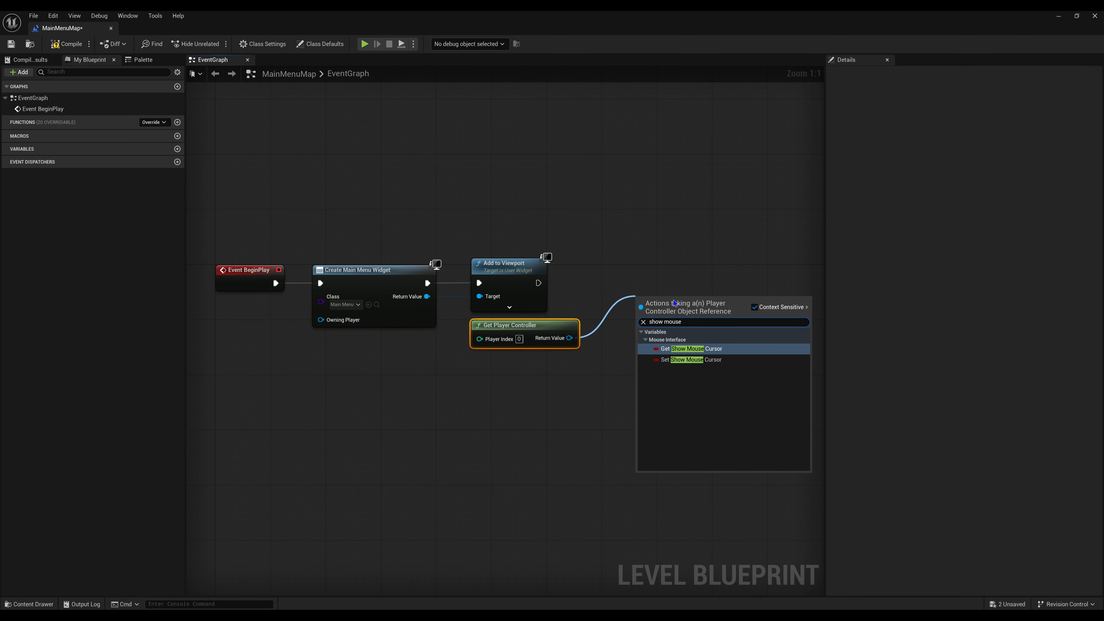
click(673, 360)
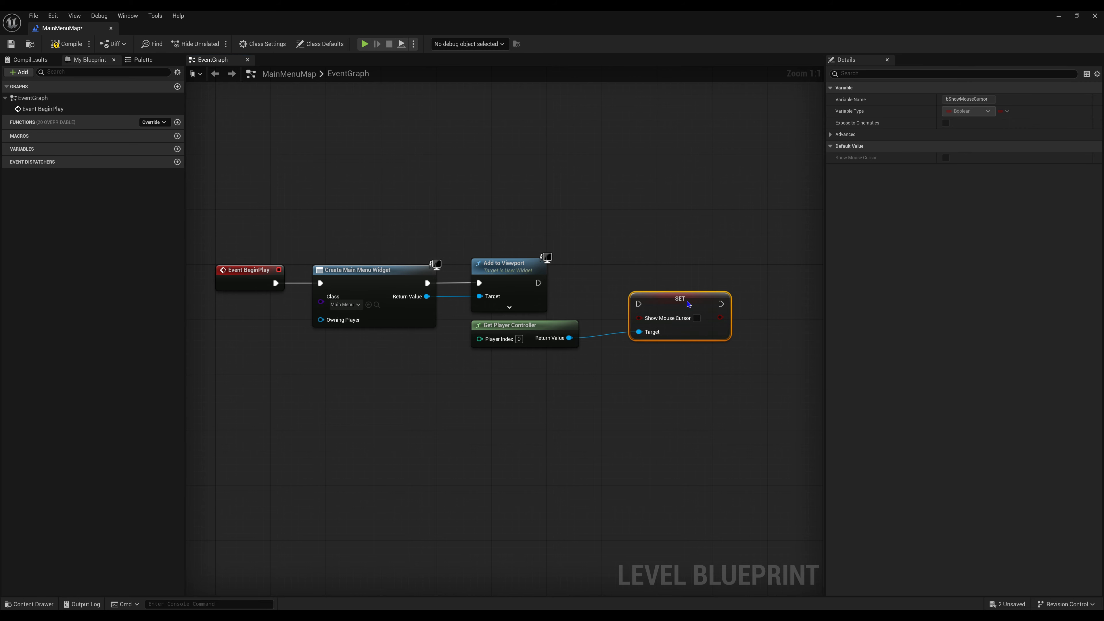
drag(688, 303, 538, 283)
click(662, 298)
- Compile and save the level blueprint with the mouse cursor logic, and return to the level editor
click(74, 46)
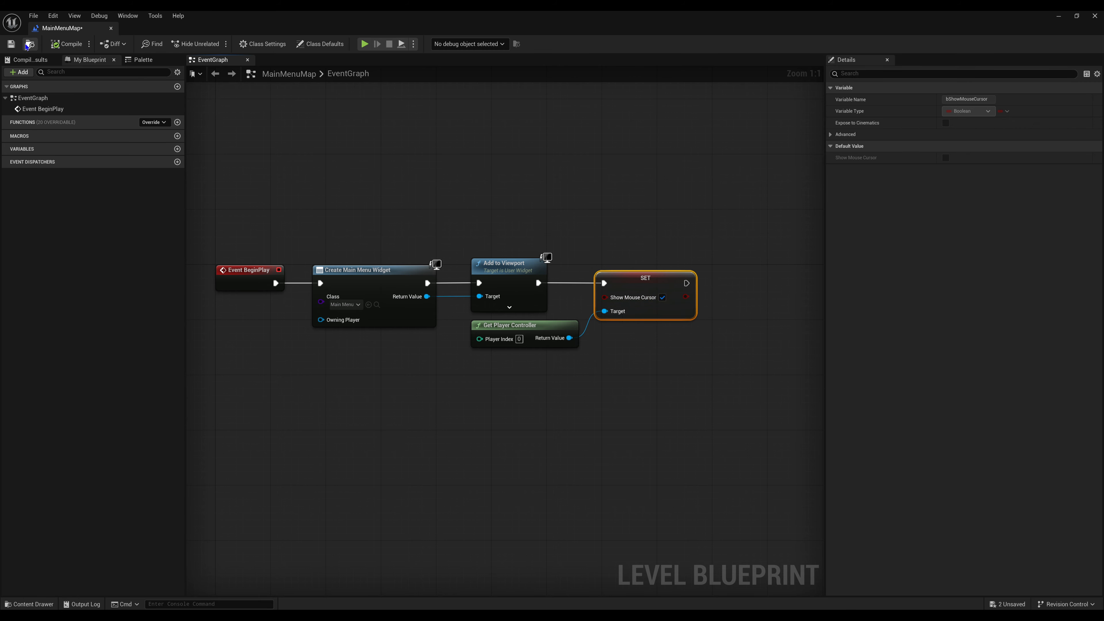
click(11, 44)
click(1056, 15)
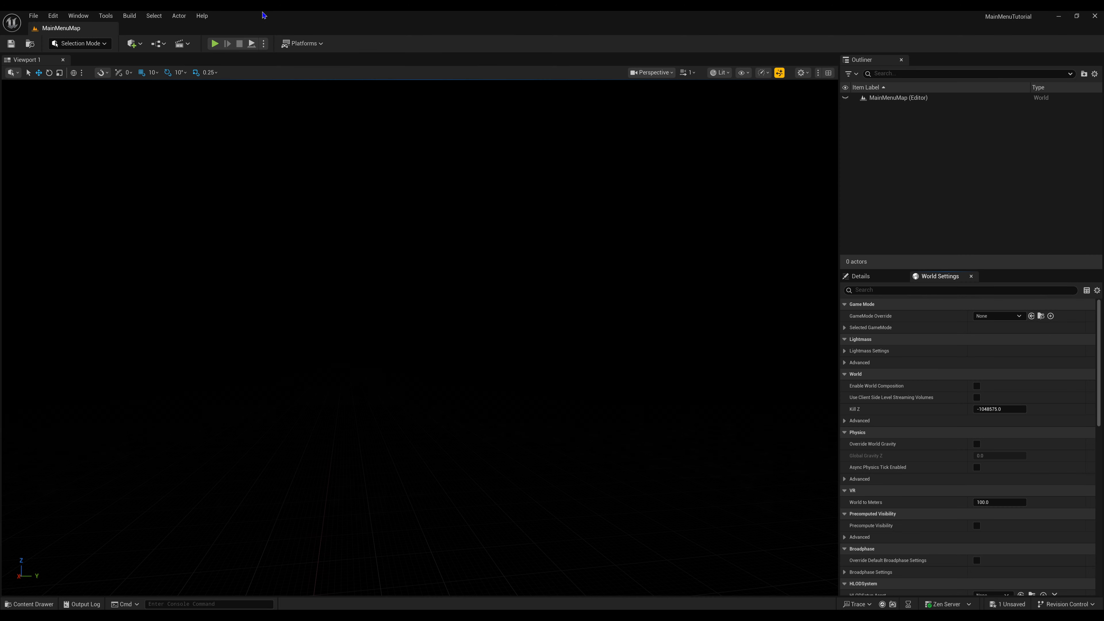
- Play-test the menu with the cursor enabled, trying the Quit button and, in a second run, the Start button
click(215, 43)
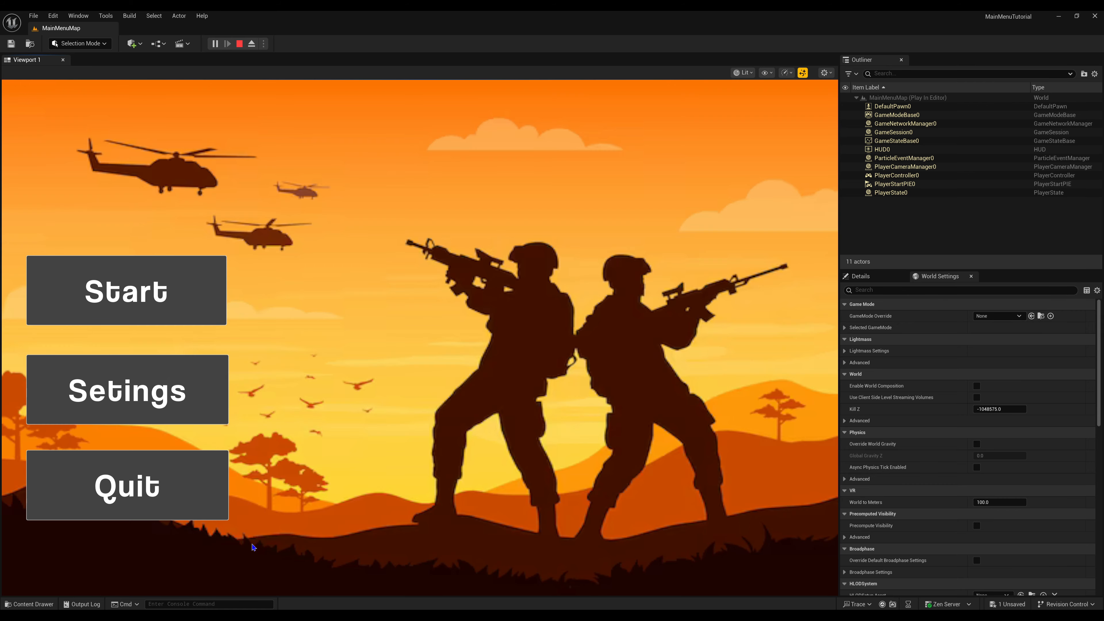
click(160, 504)
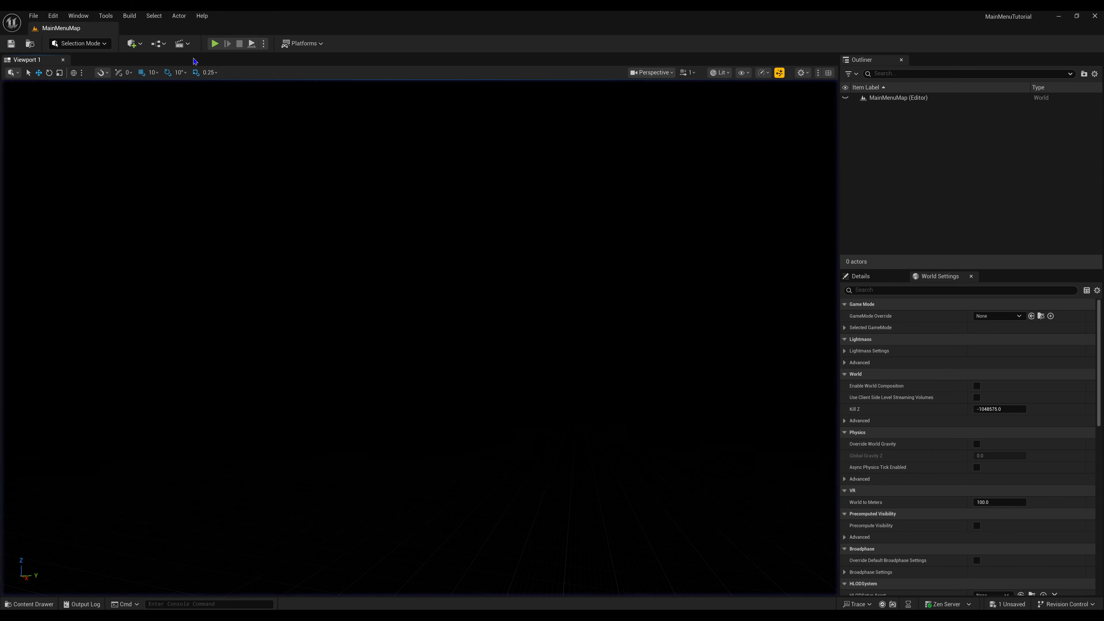
click(215, 43)
click(131, 286)
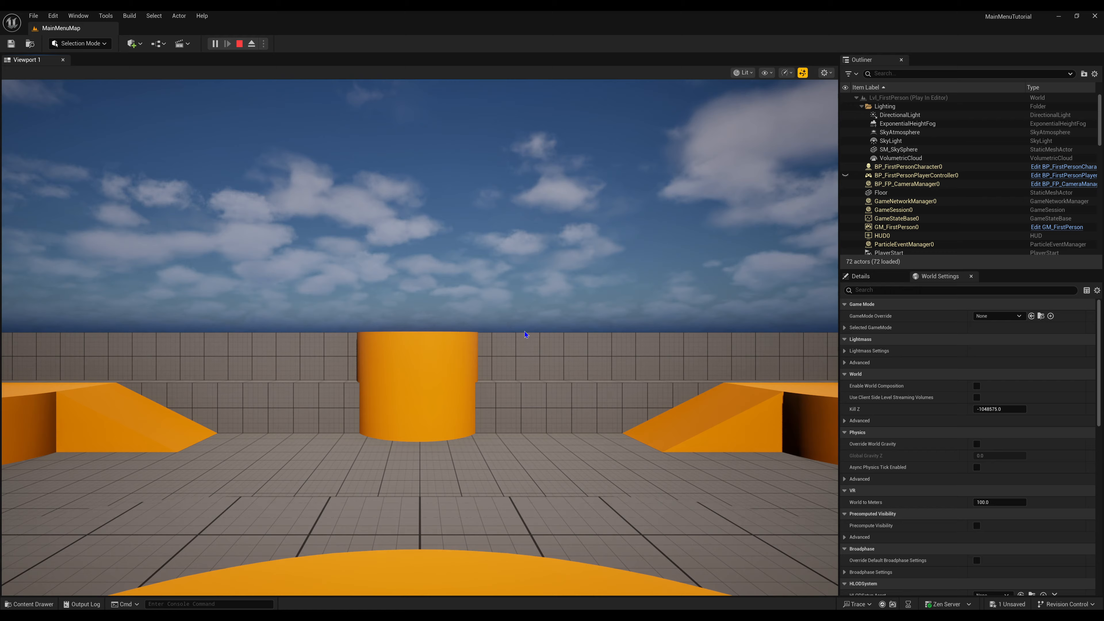